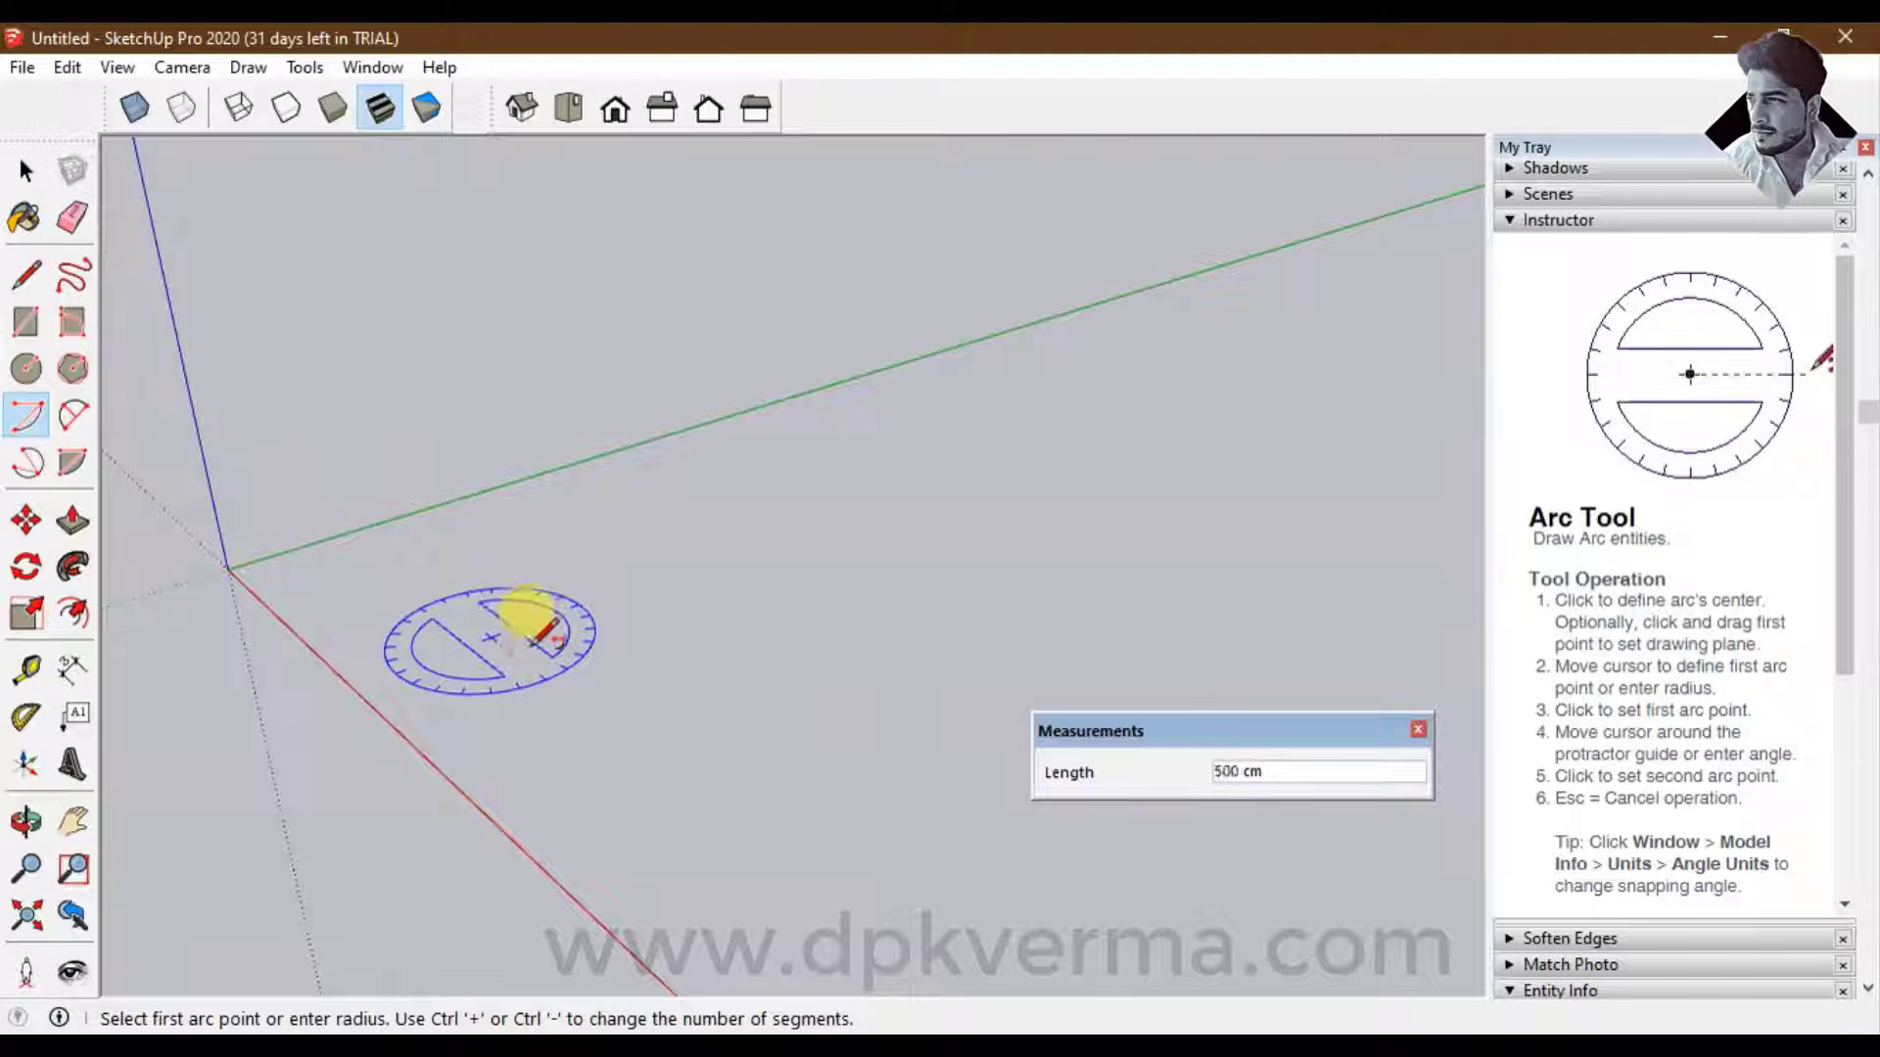
Complete the arc beside the red axis with a freehand radius and a sweep of about 131°
click(709, 733)
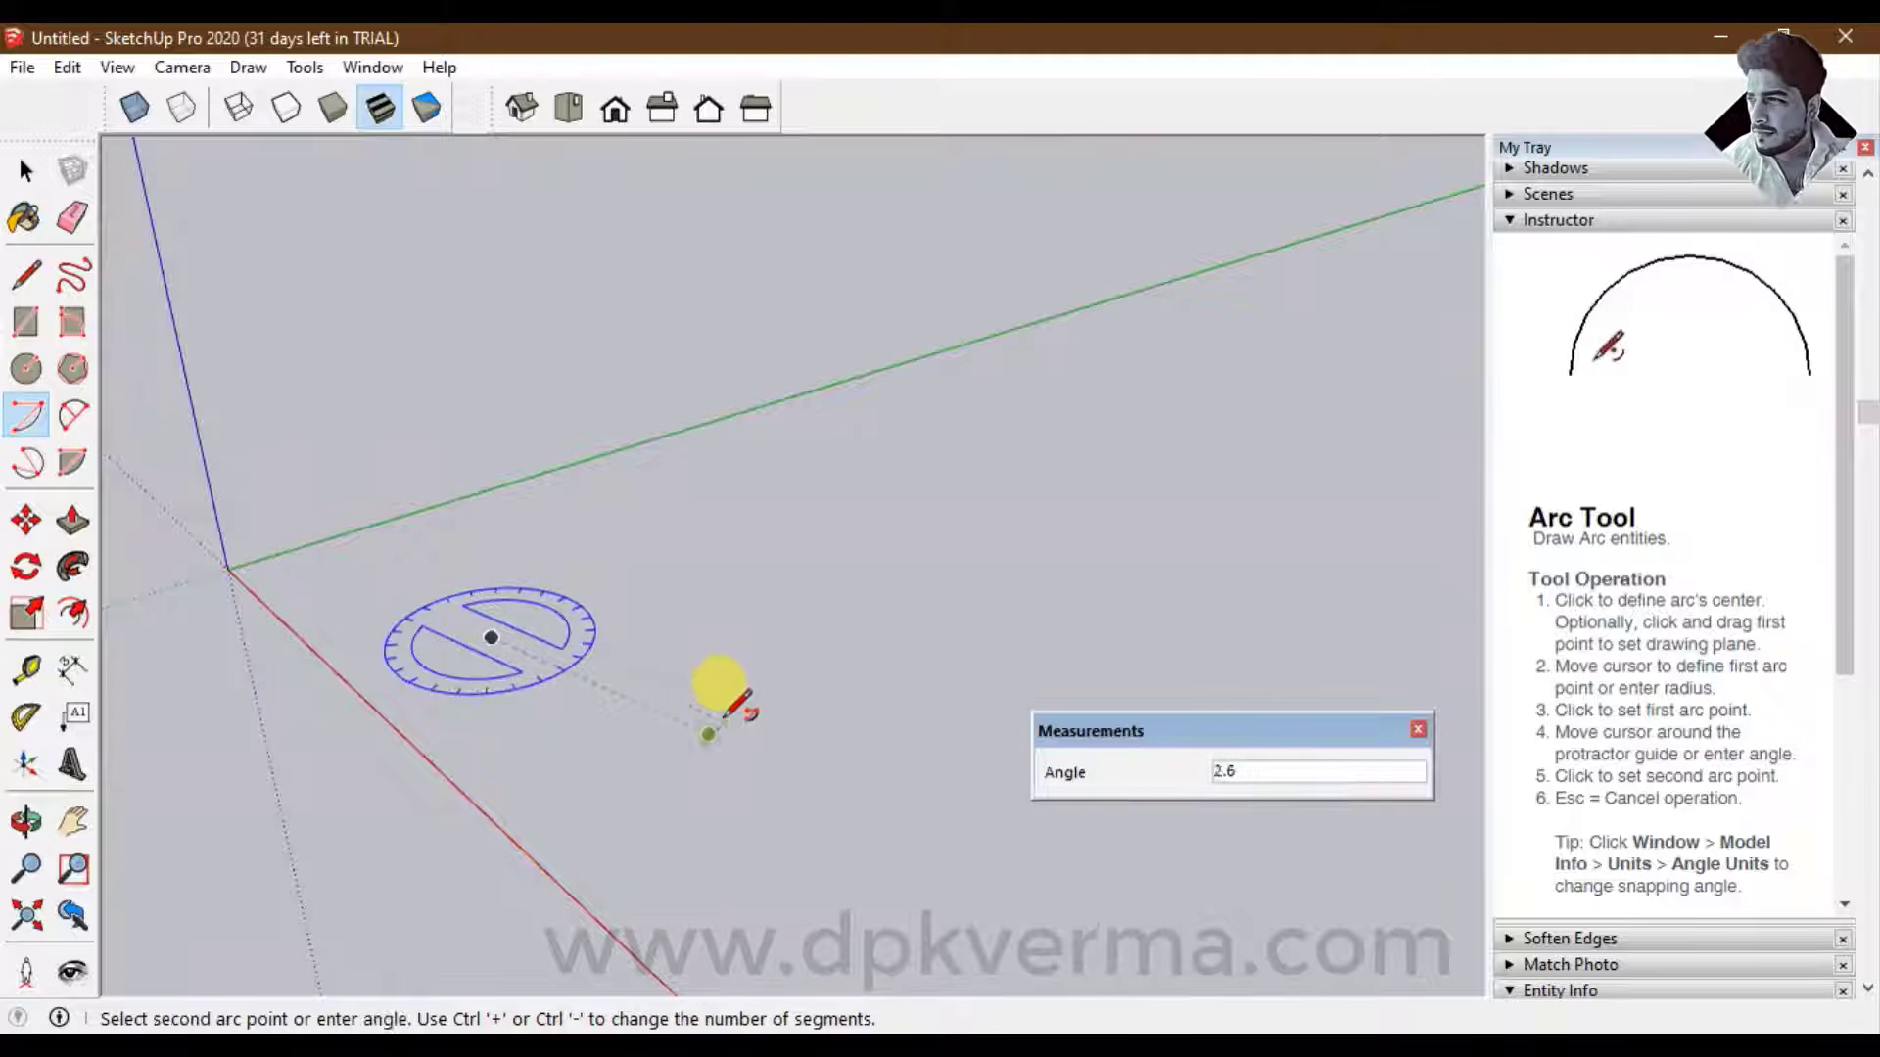
click(520, 519)
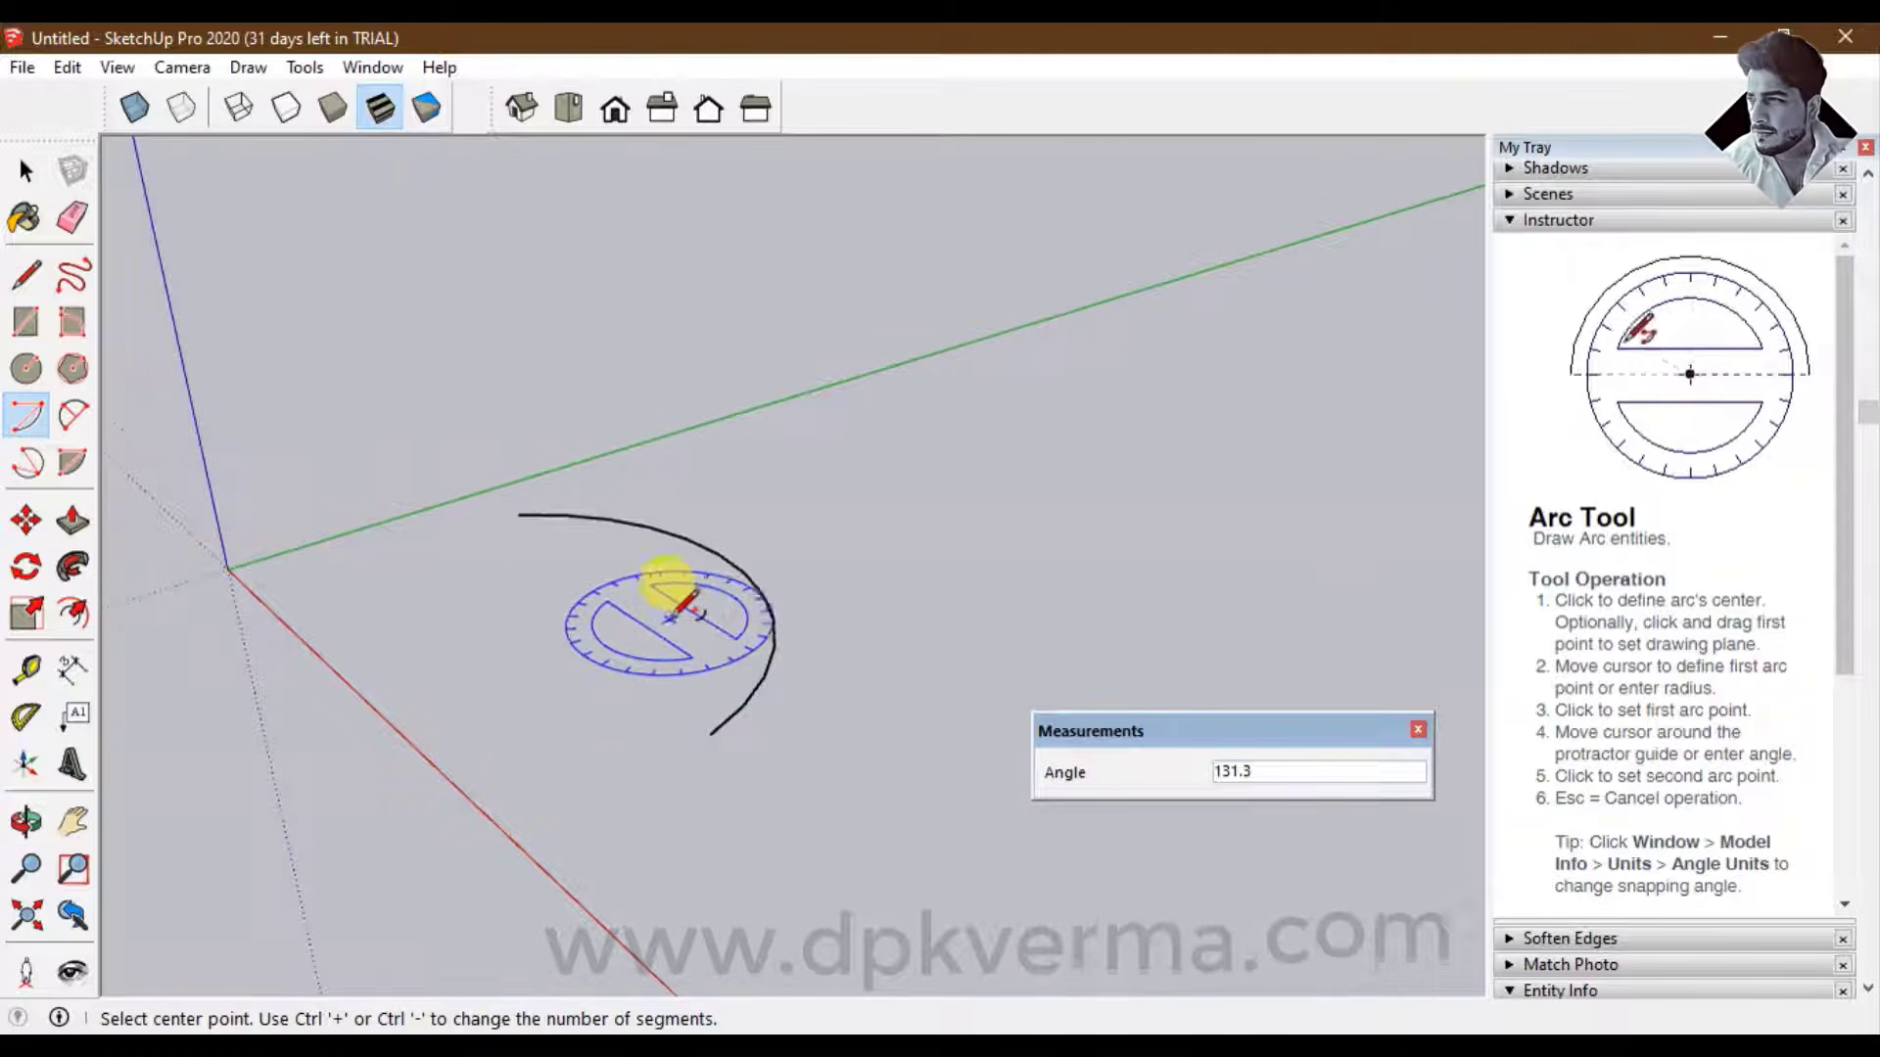
middle_drag(671, 612, 721, 592)
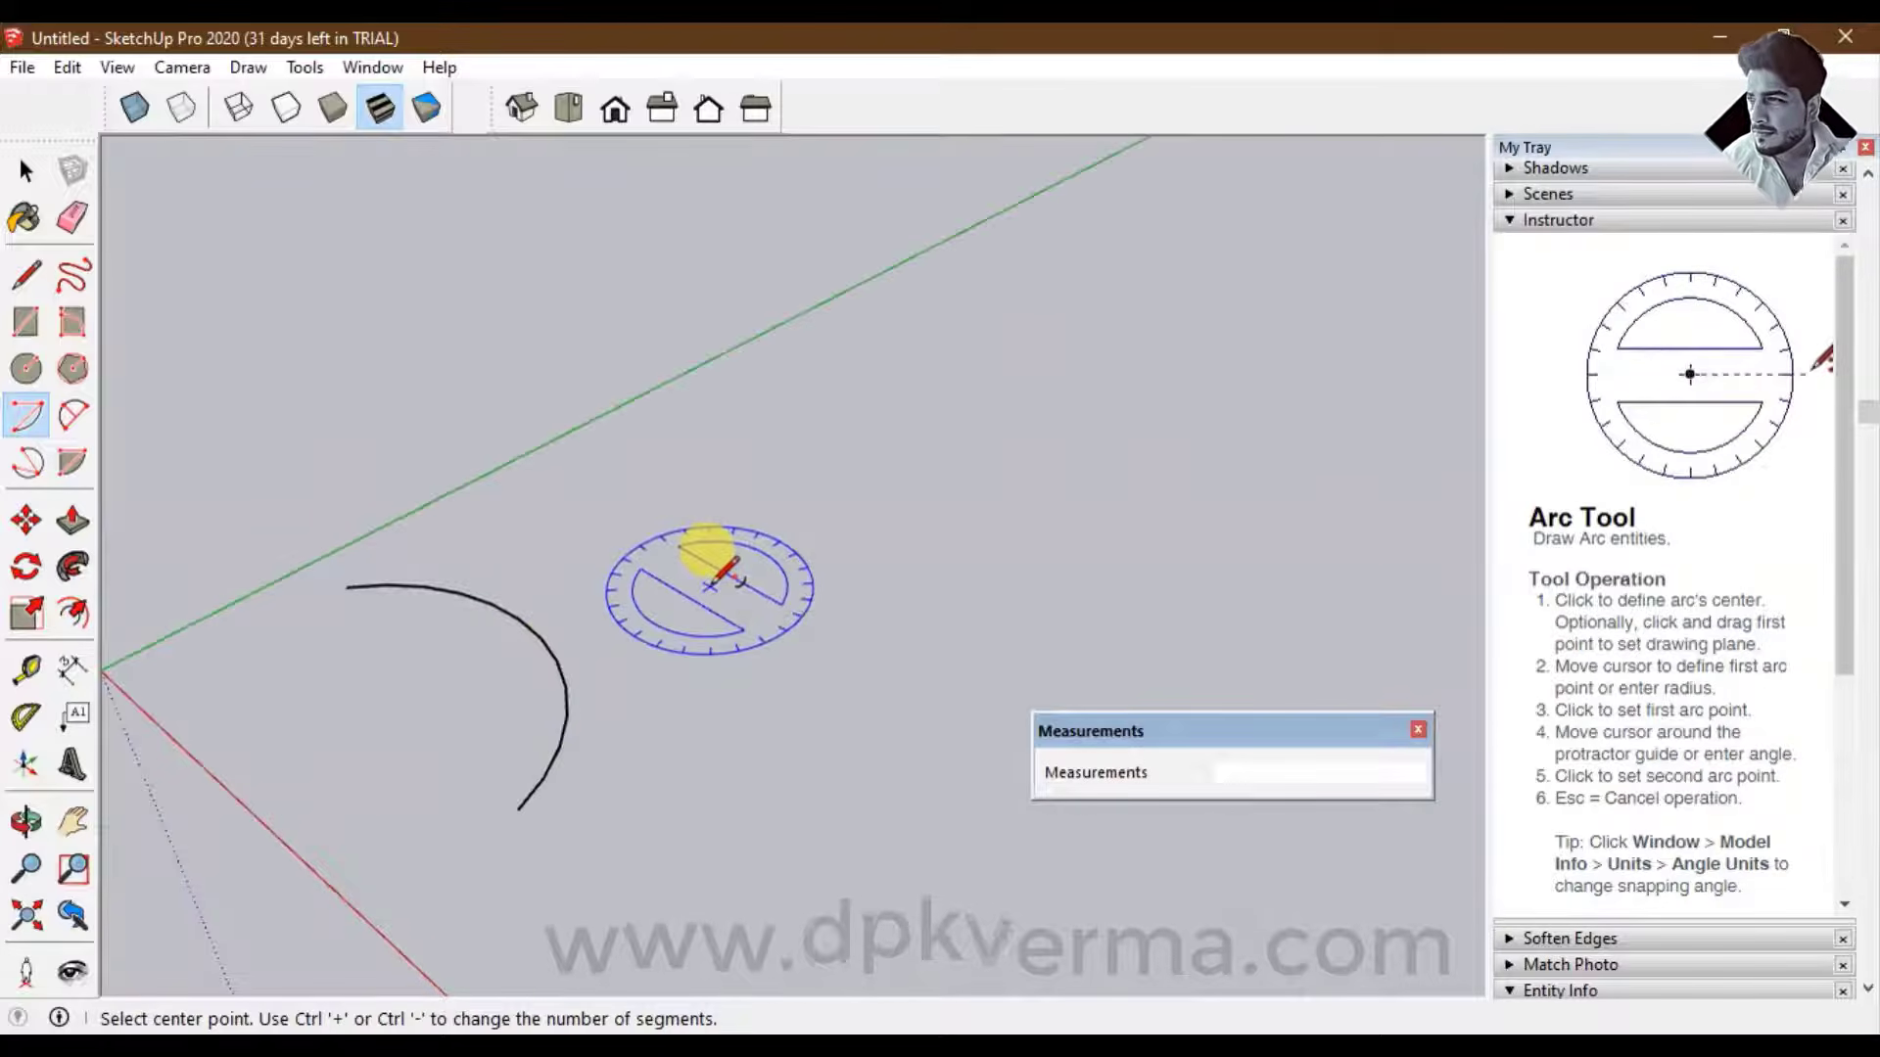
Draw a second arc beyond the first one with a 1000 cm radius and a 180° angle
click(711, 584)
click(711, 586)
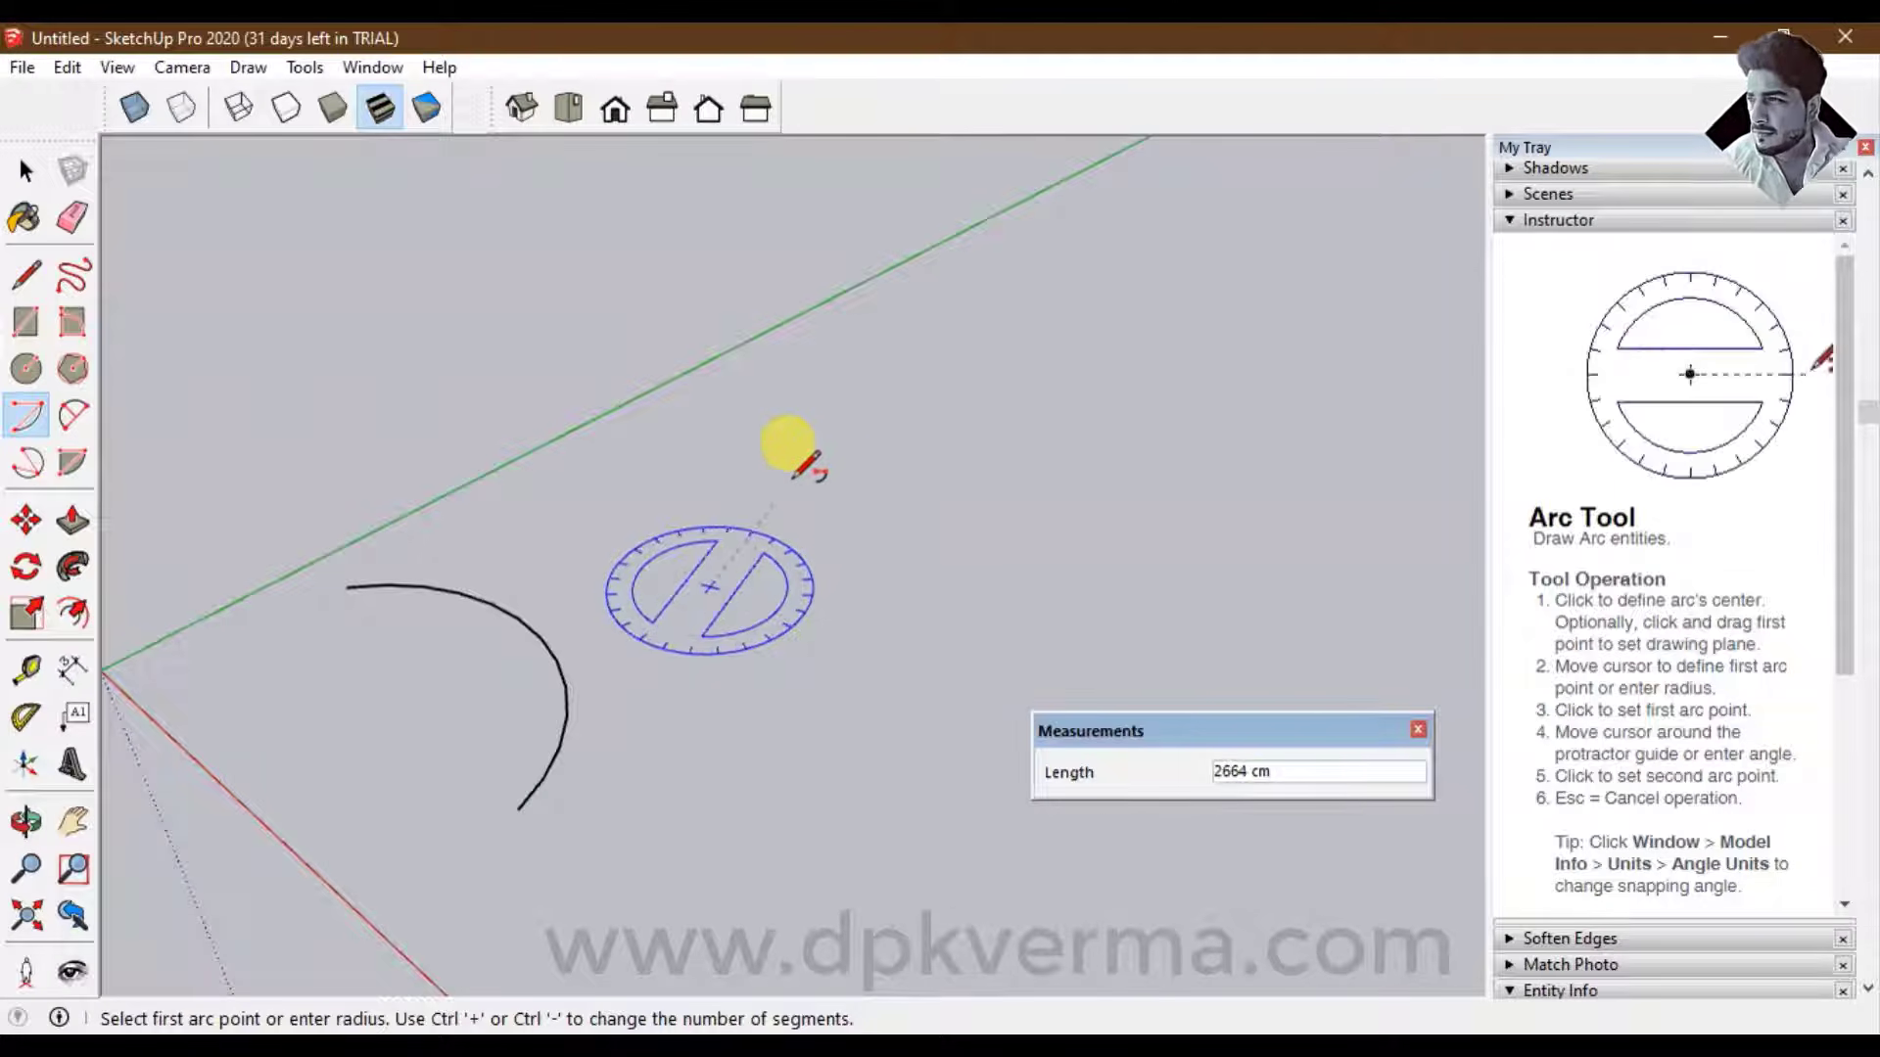
scroll(793, 476, up, 3)
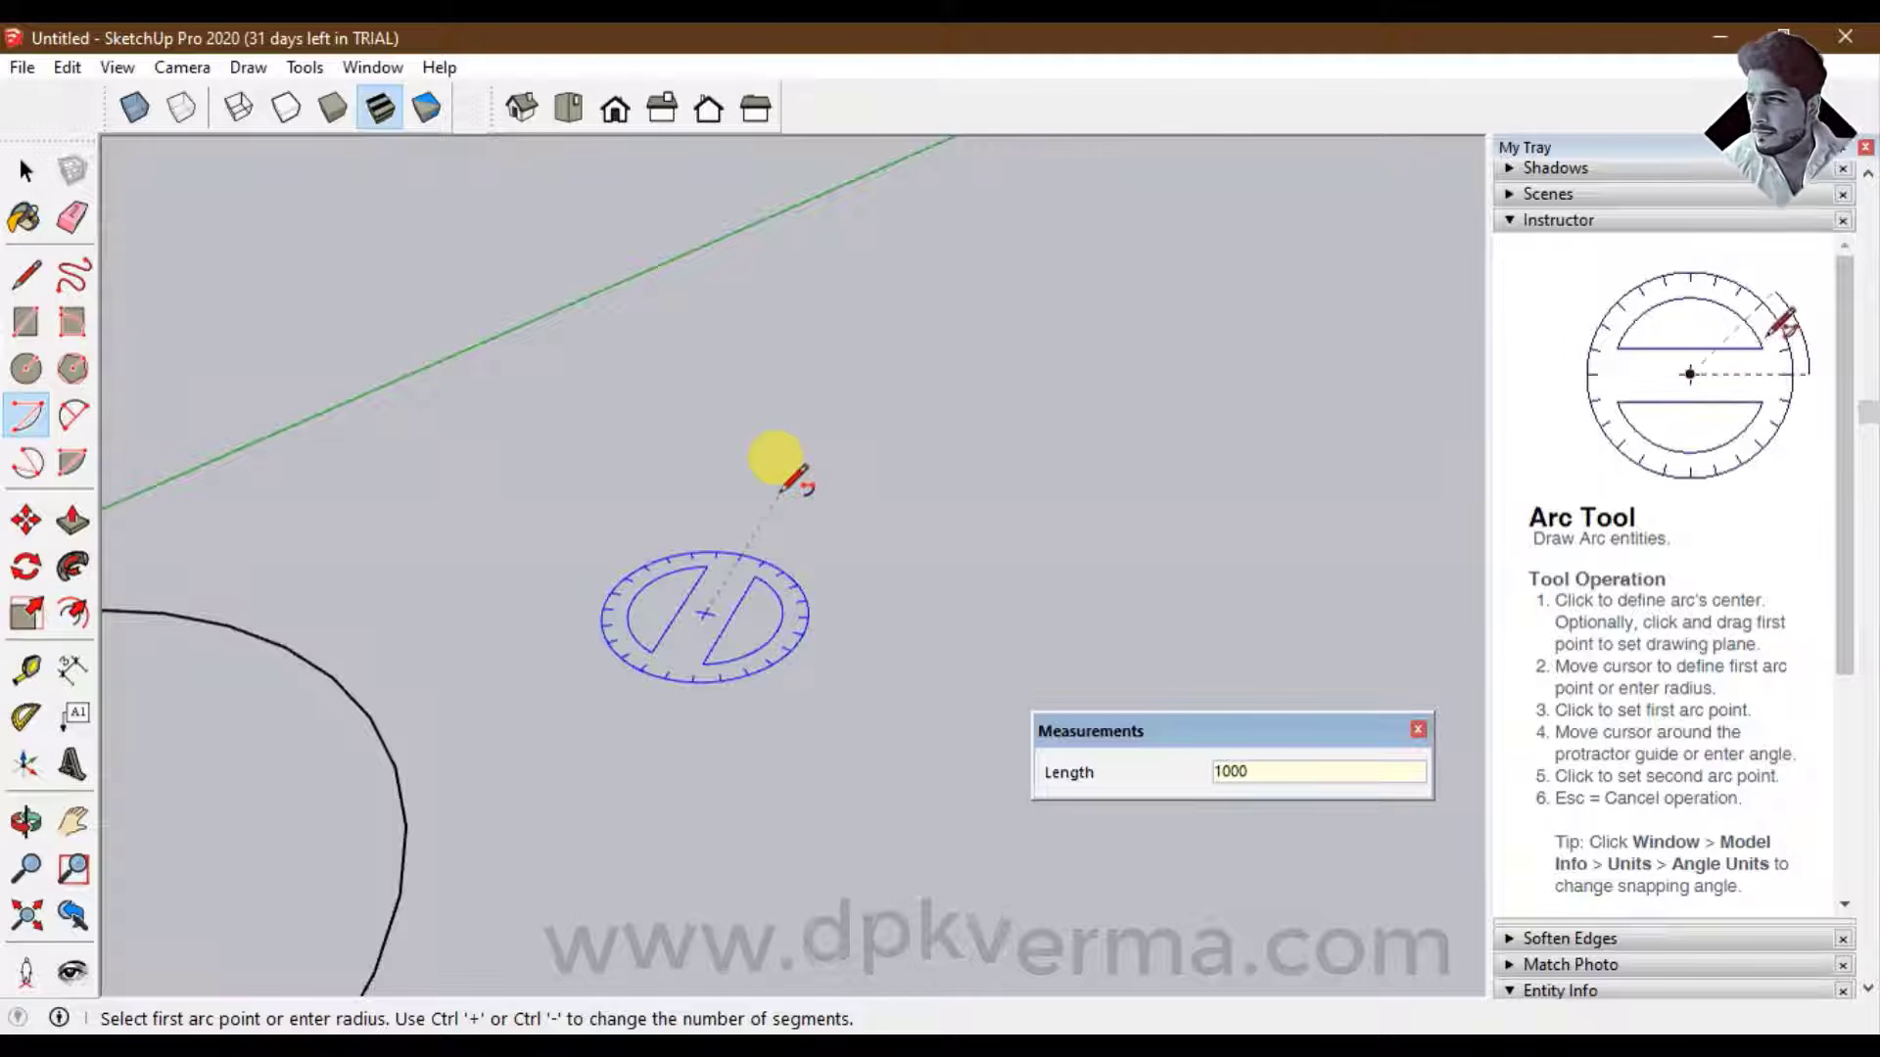
text(1000)
key(Return)
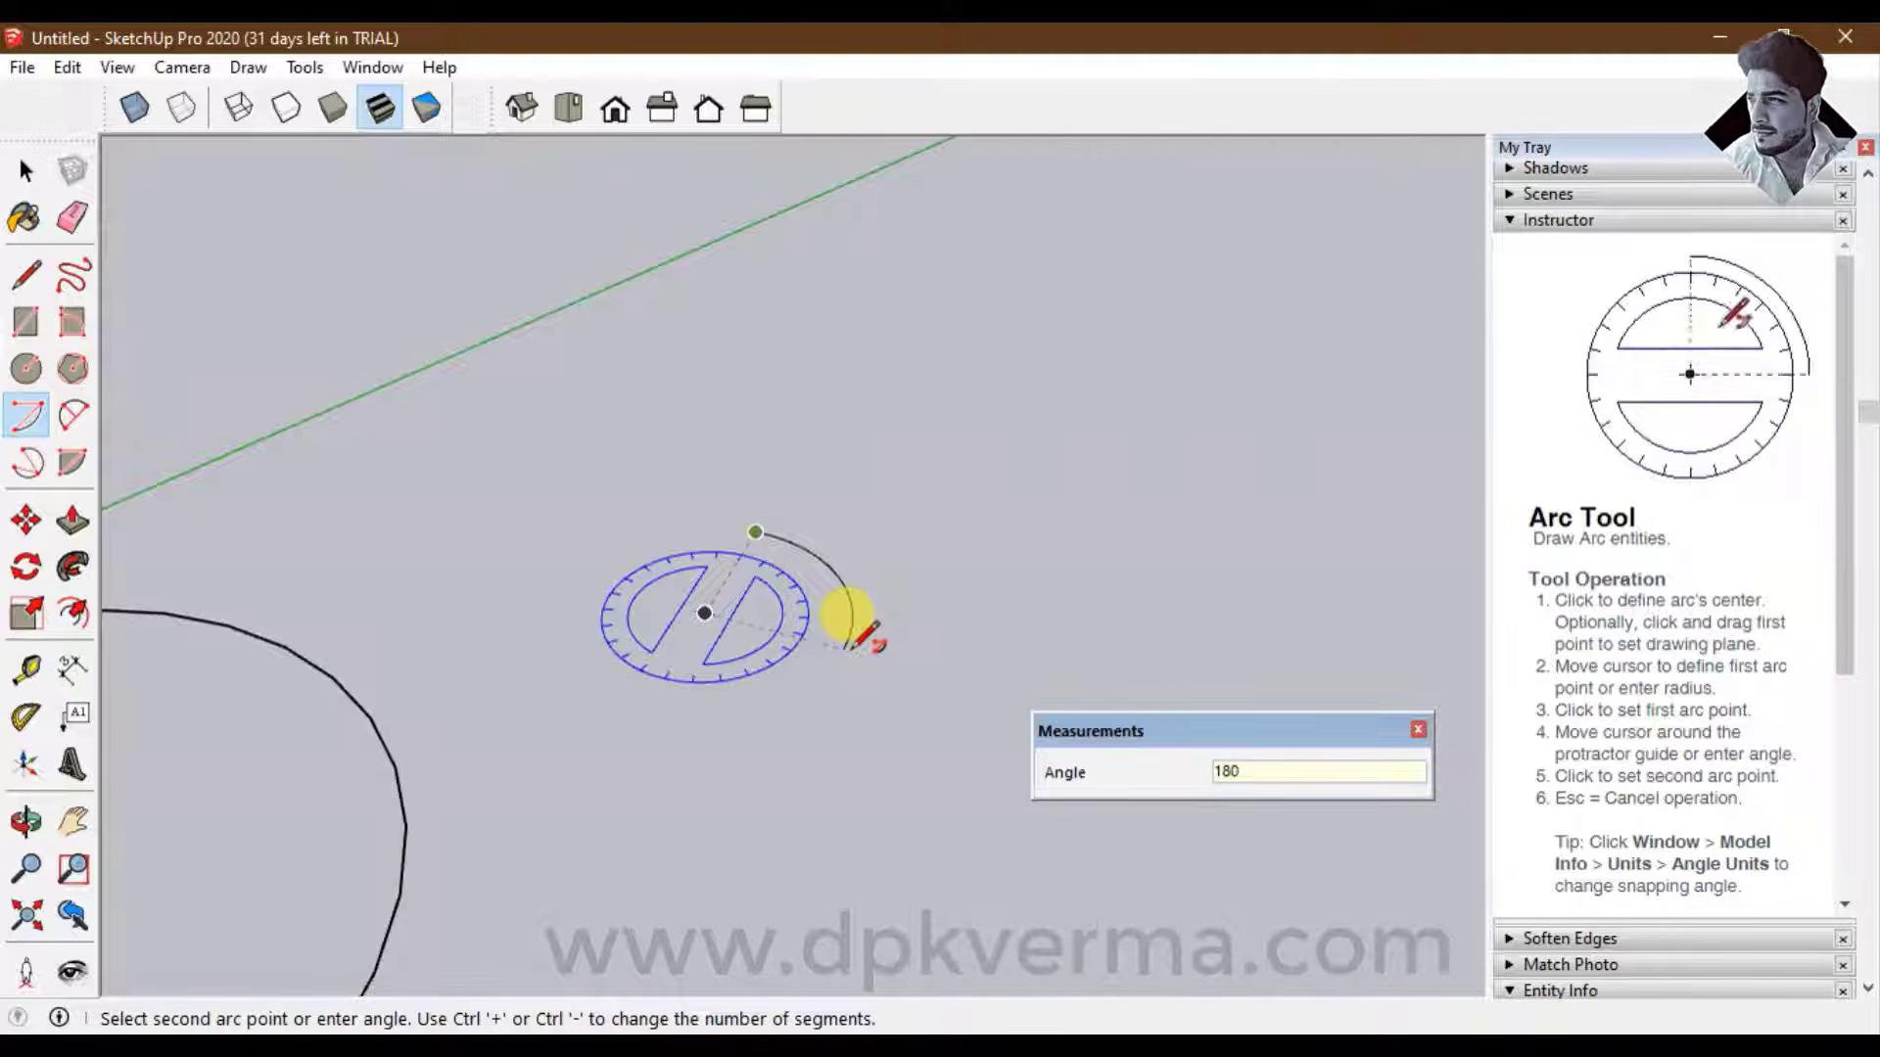
key(Return)
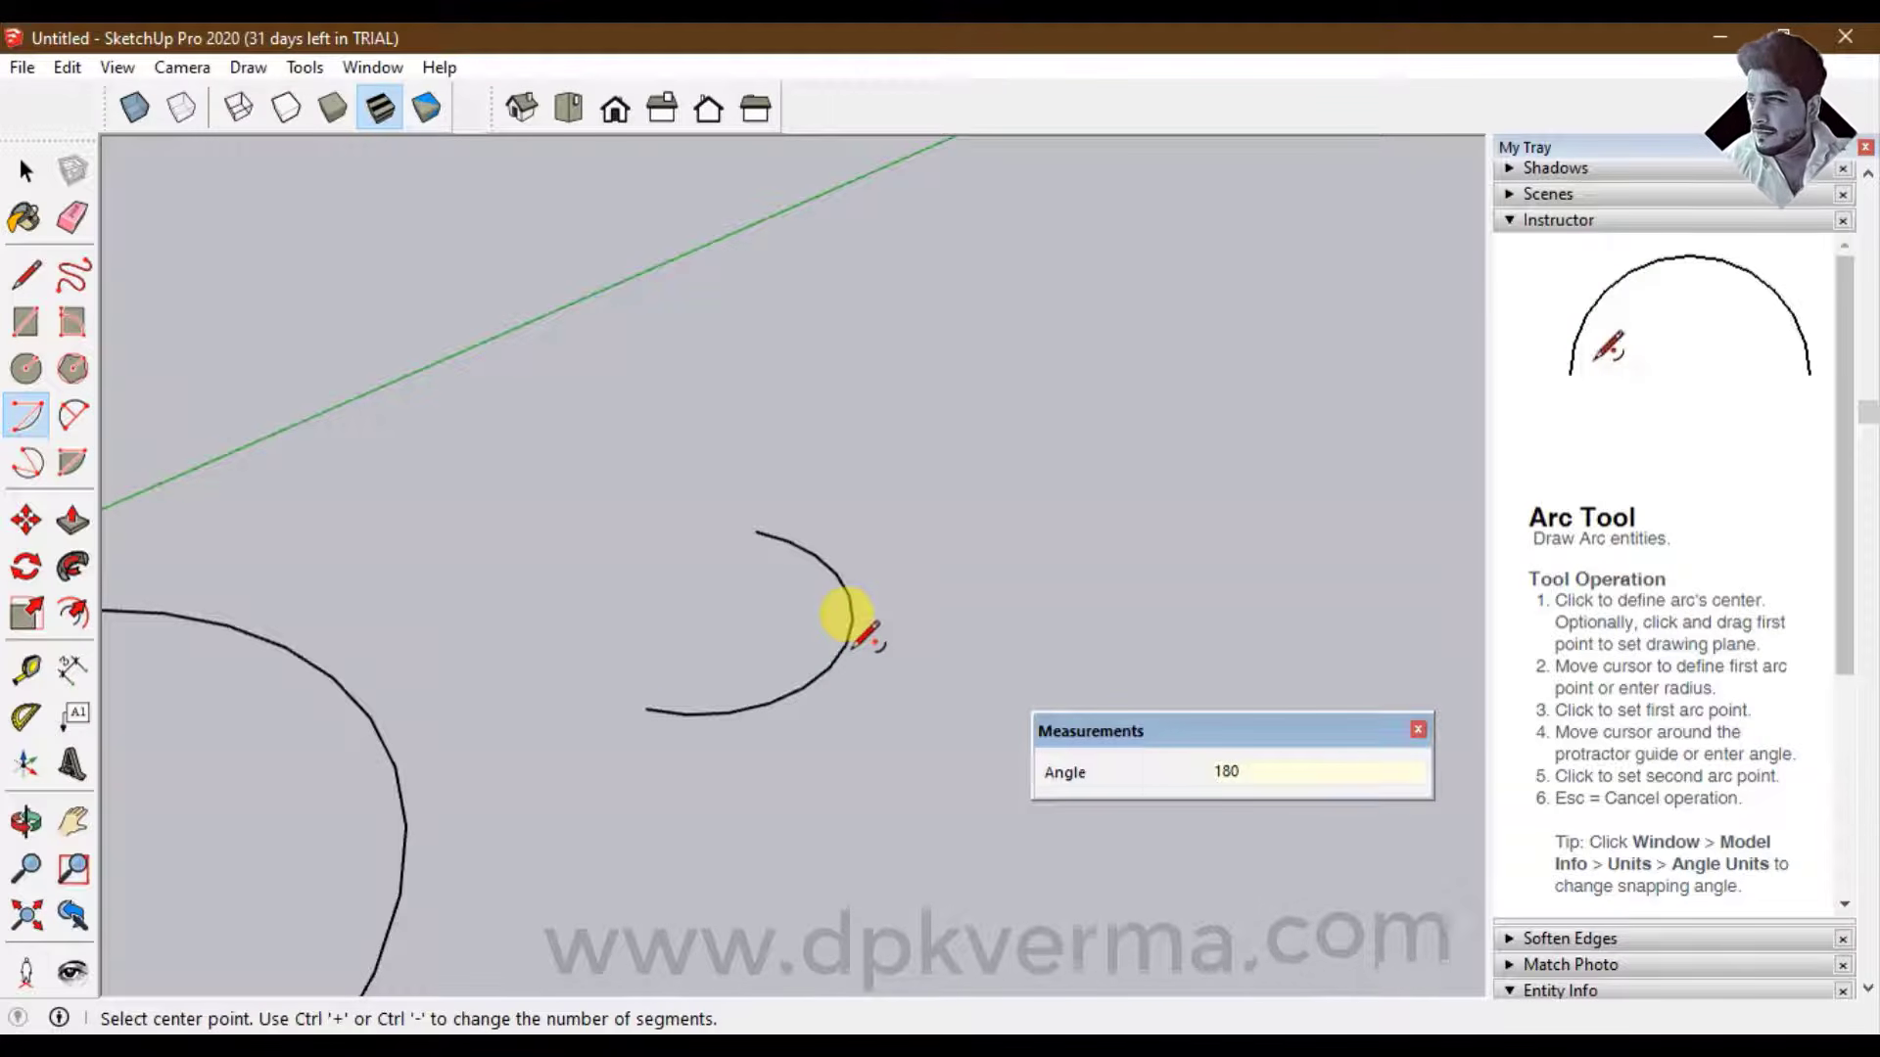
middle_drag(684, 650, 650, 587)
scroll(656, 607, down, 4)
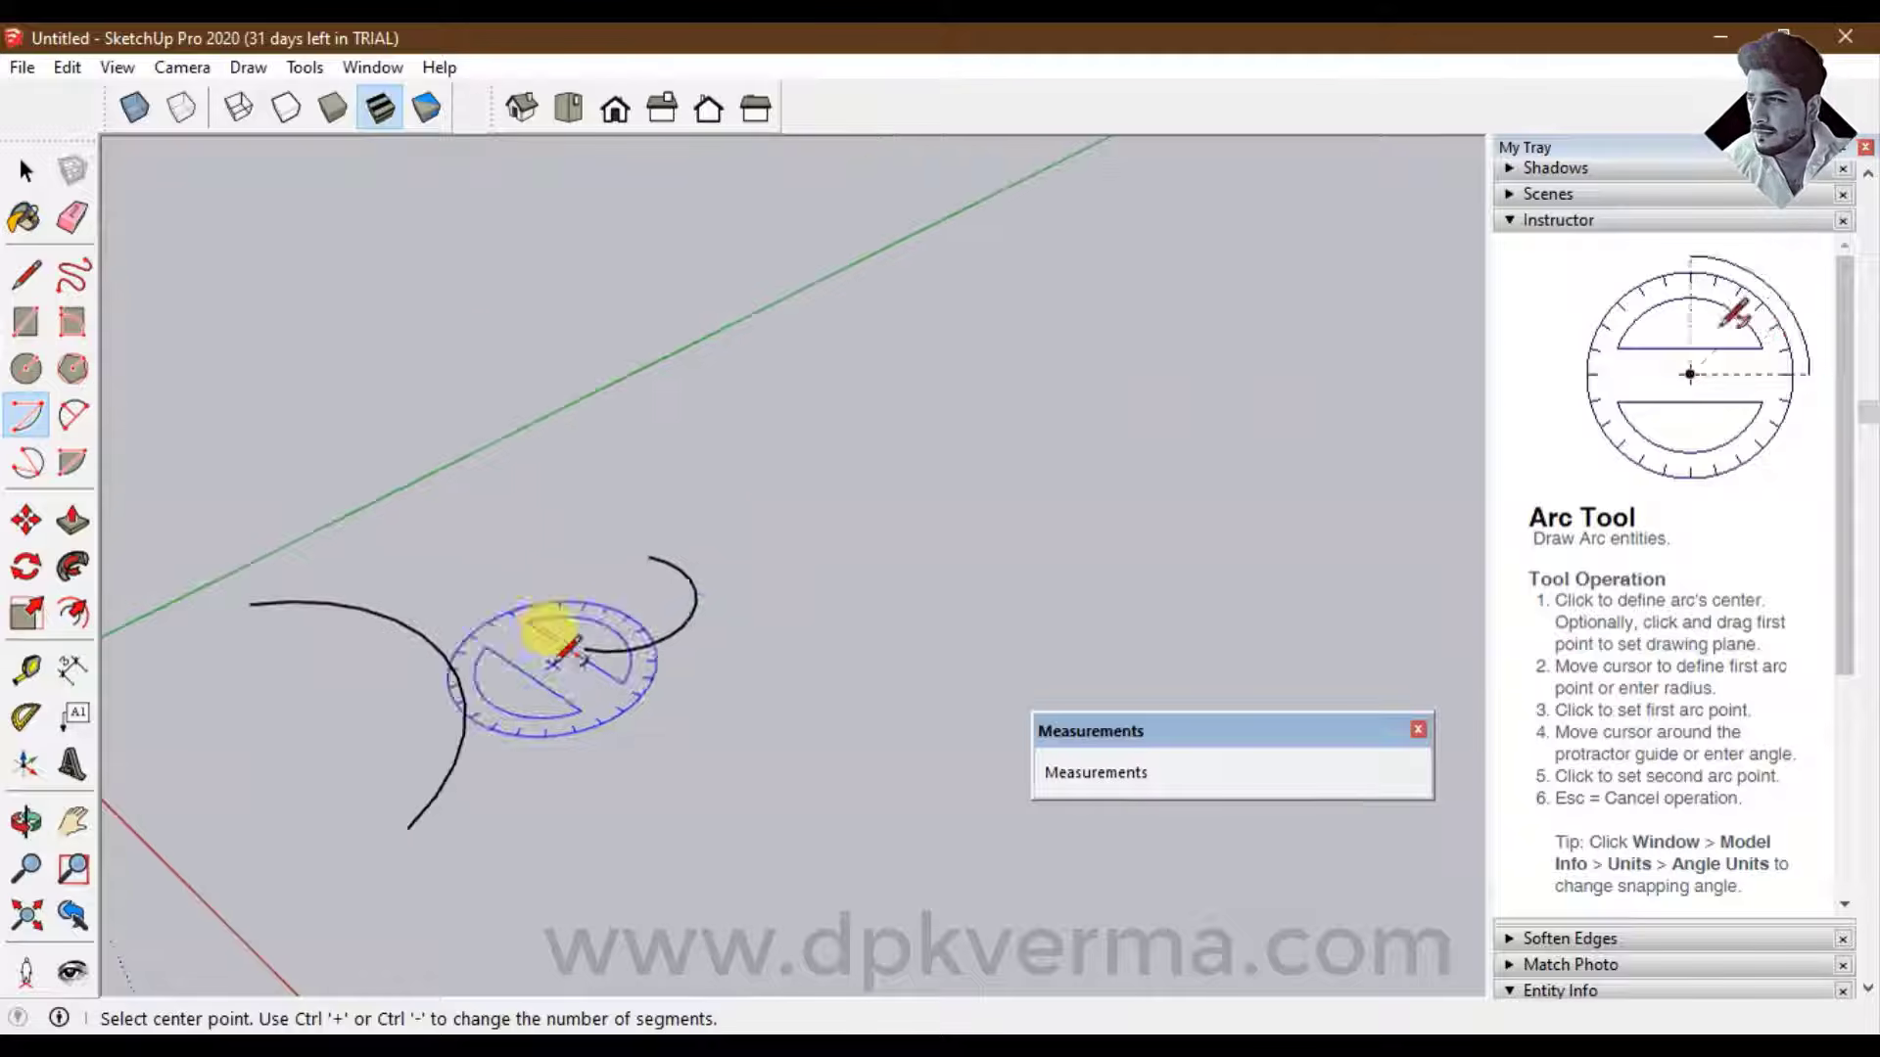
click(12, 169)
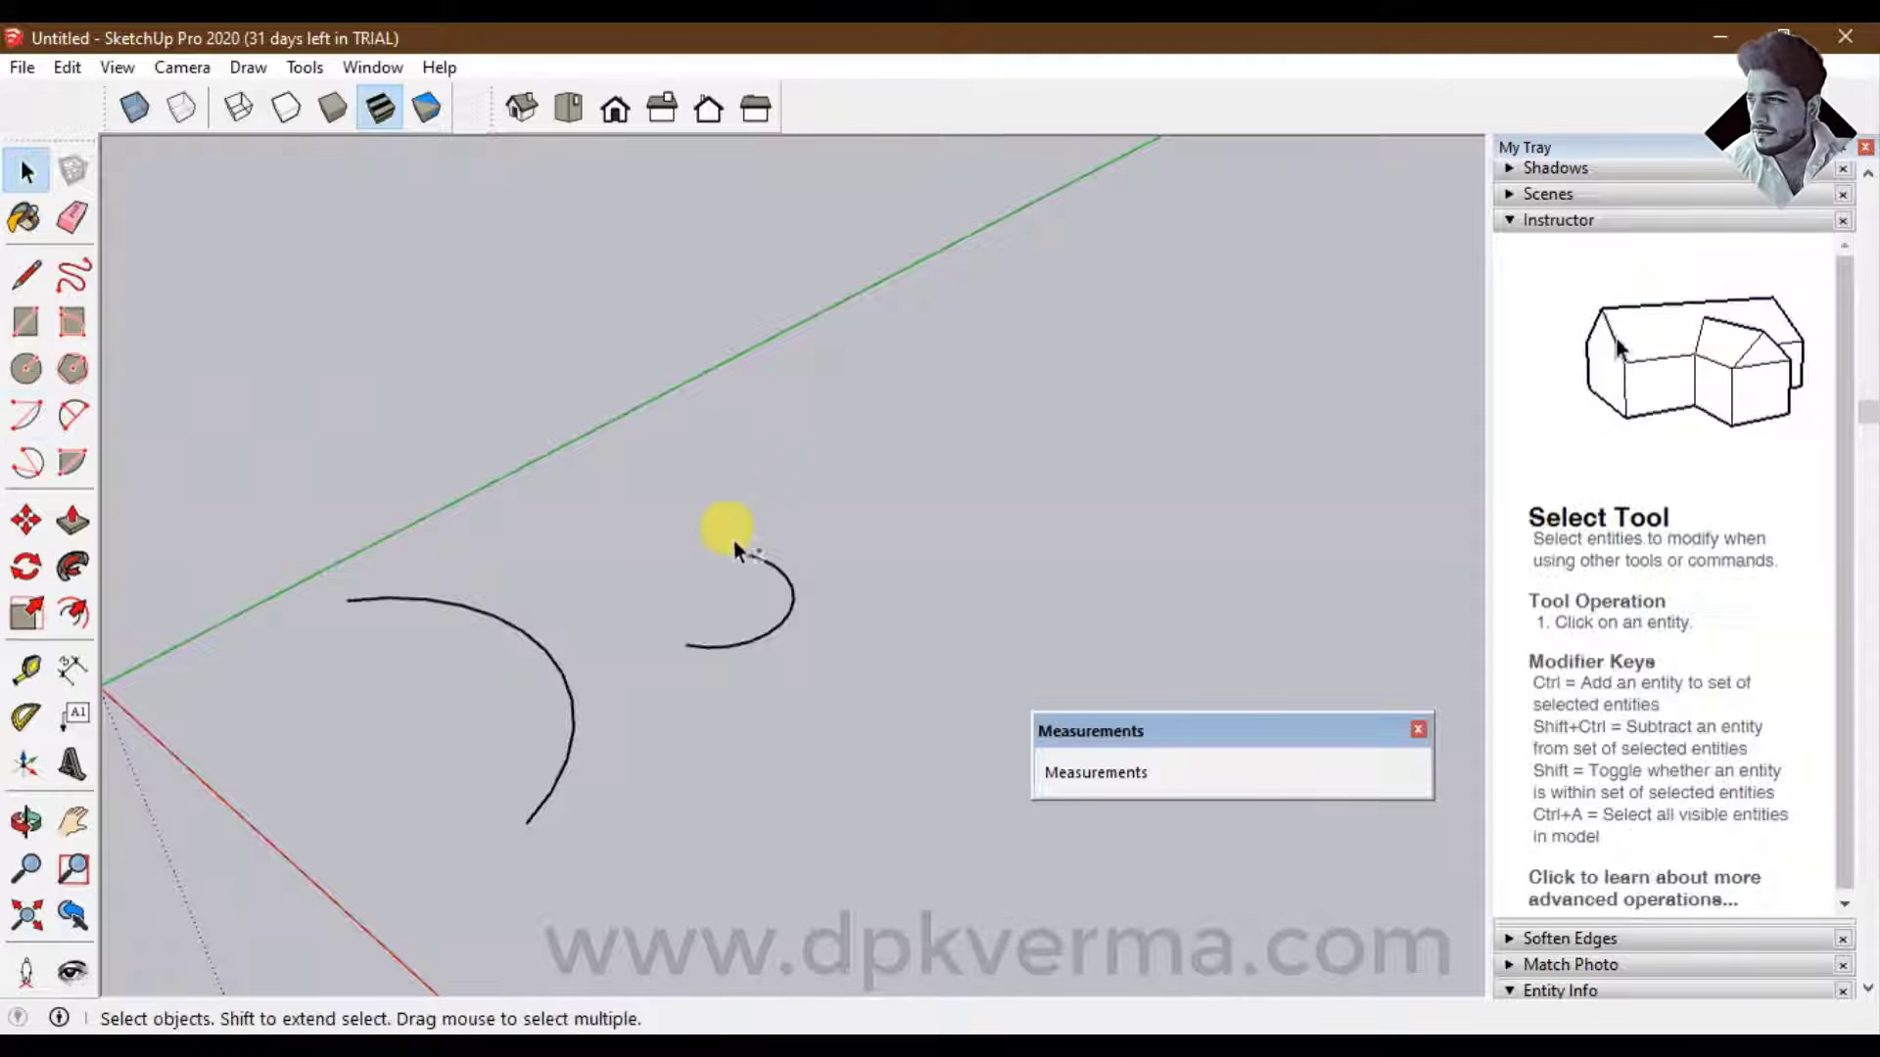
Draw a freehand rectangle on the ground plane in the empty area beyond the two arcs
middle_drag(732, 541, 256, 685)
click(25, 321)
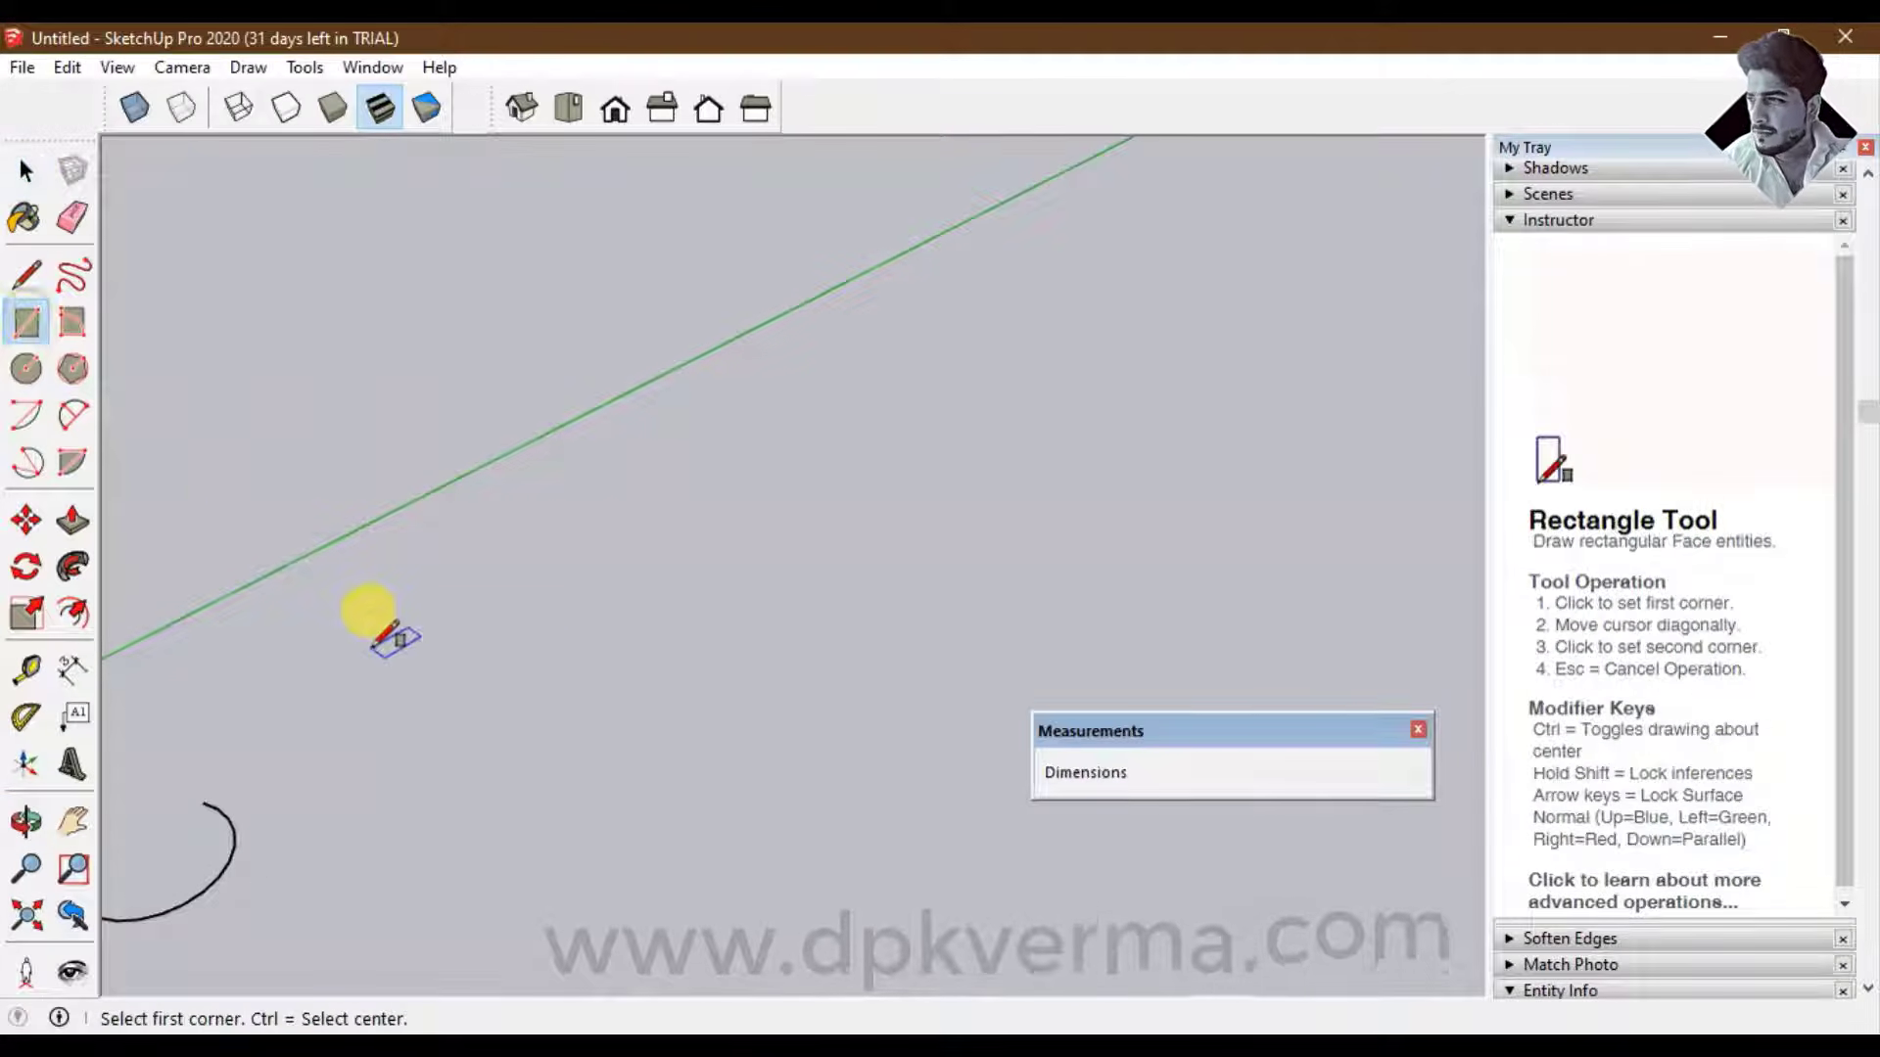
click(373, 647)
click(644, 675)
middle_drag(644, 676, 578, 637)
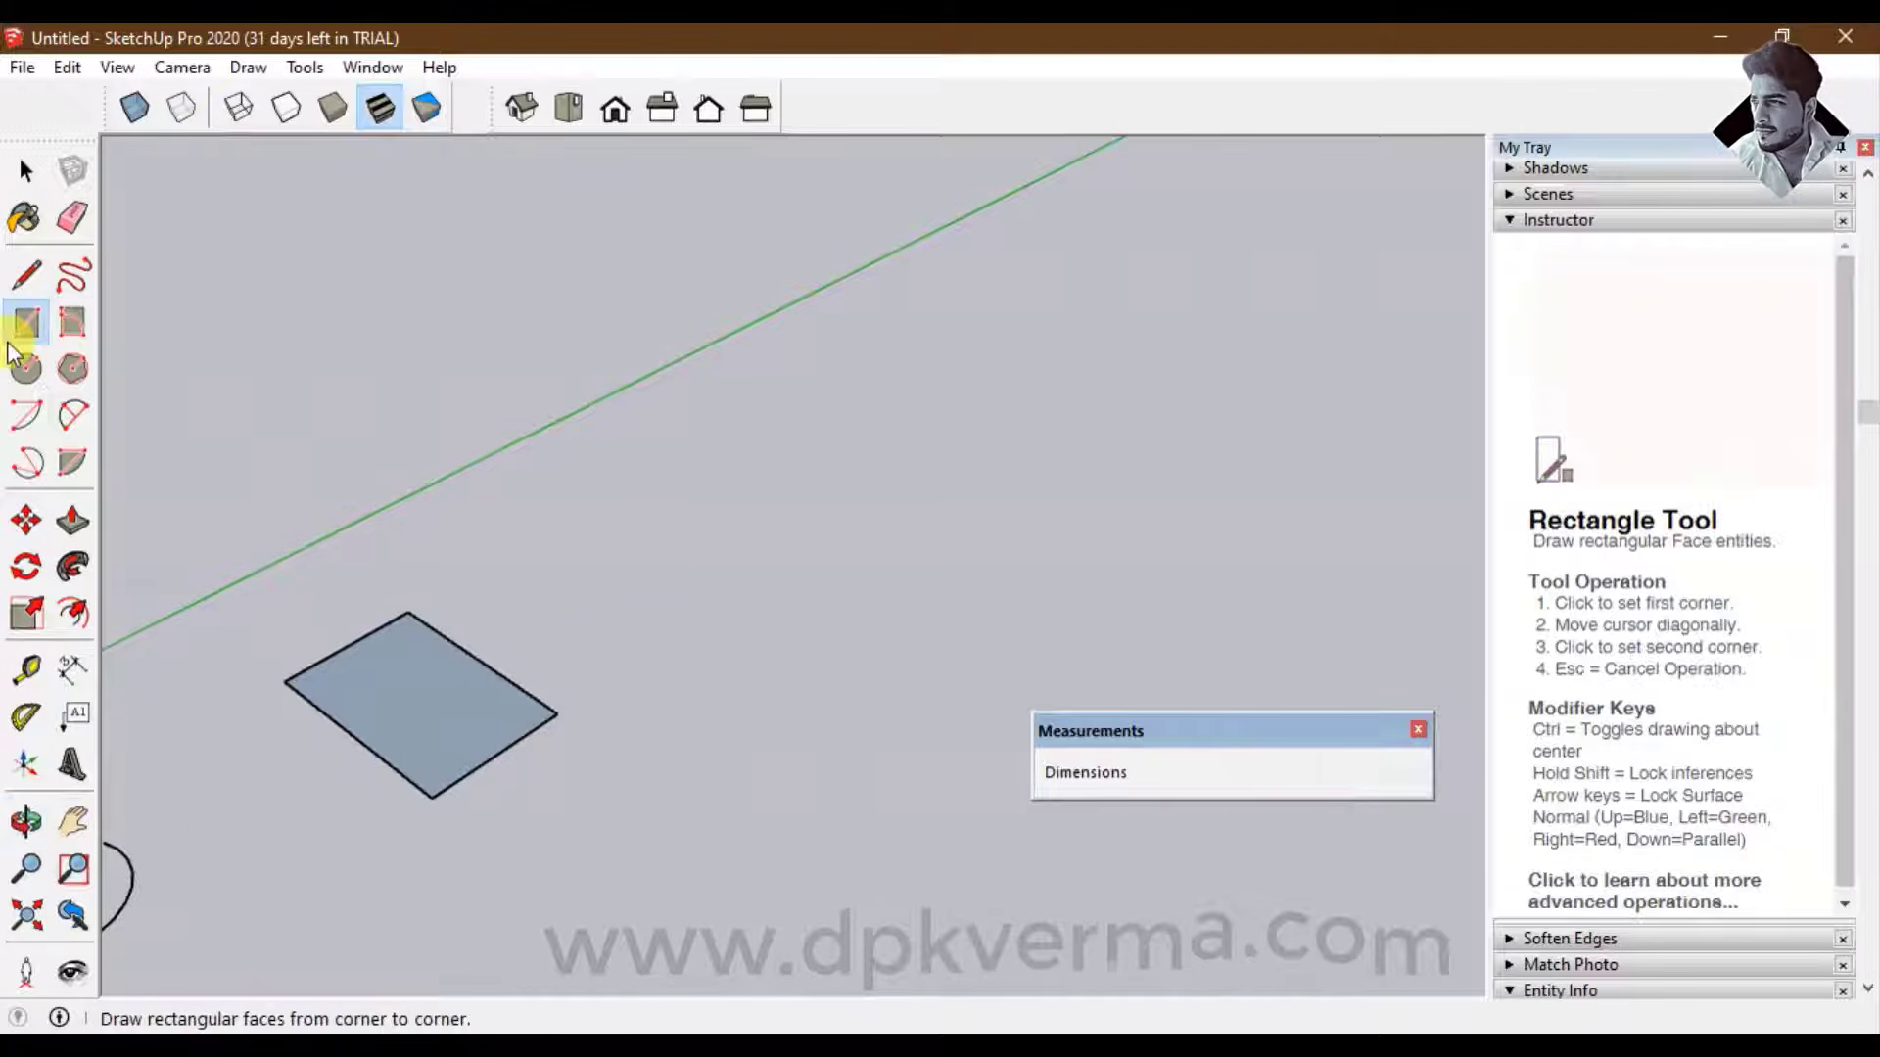
Draw a six-sided polygon with an inscribed radius of about 2203 cm between the rectangle and the green axis
click(71, 370)
click(612, 507)
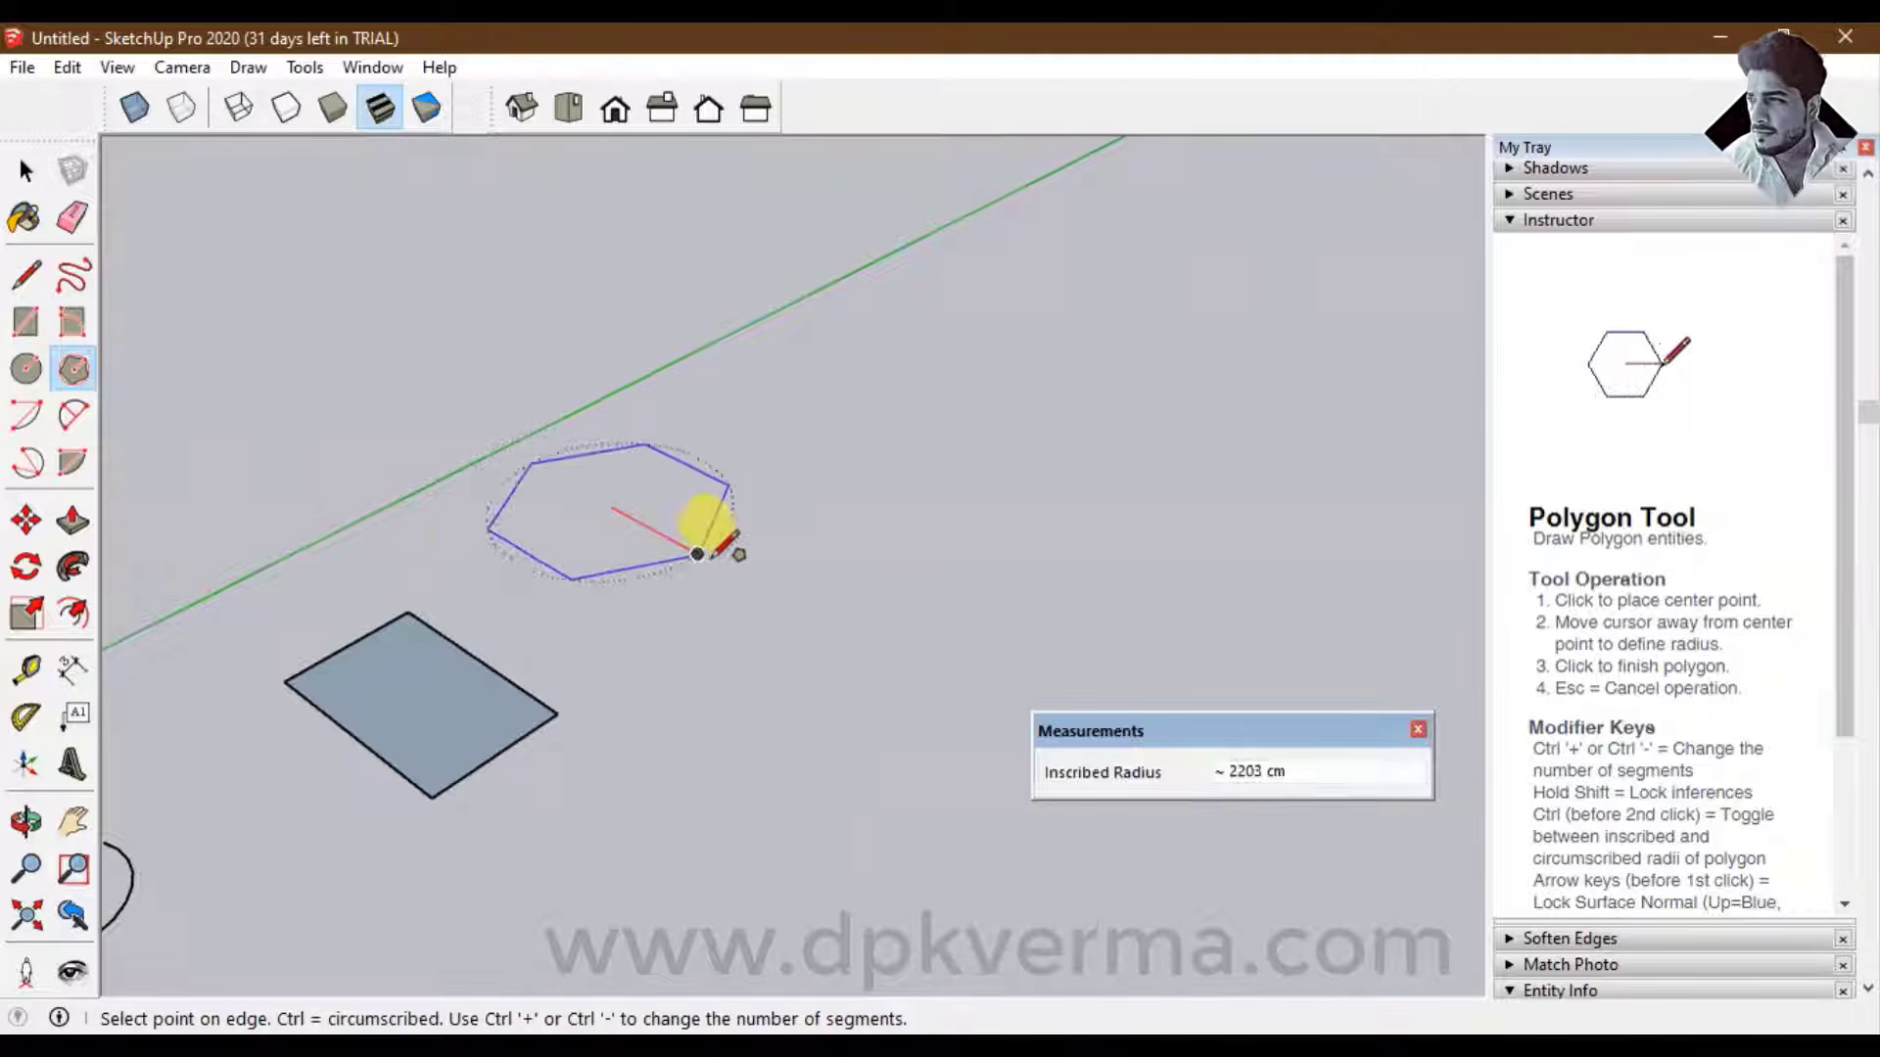
click(705, 555)
click(27, 171)
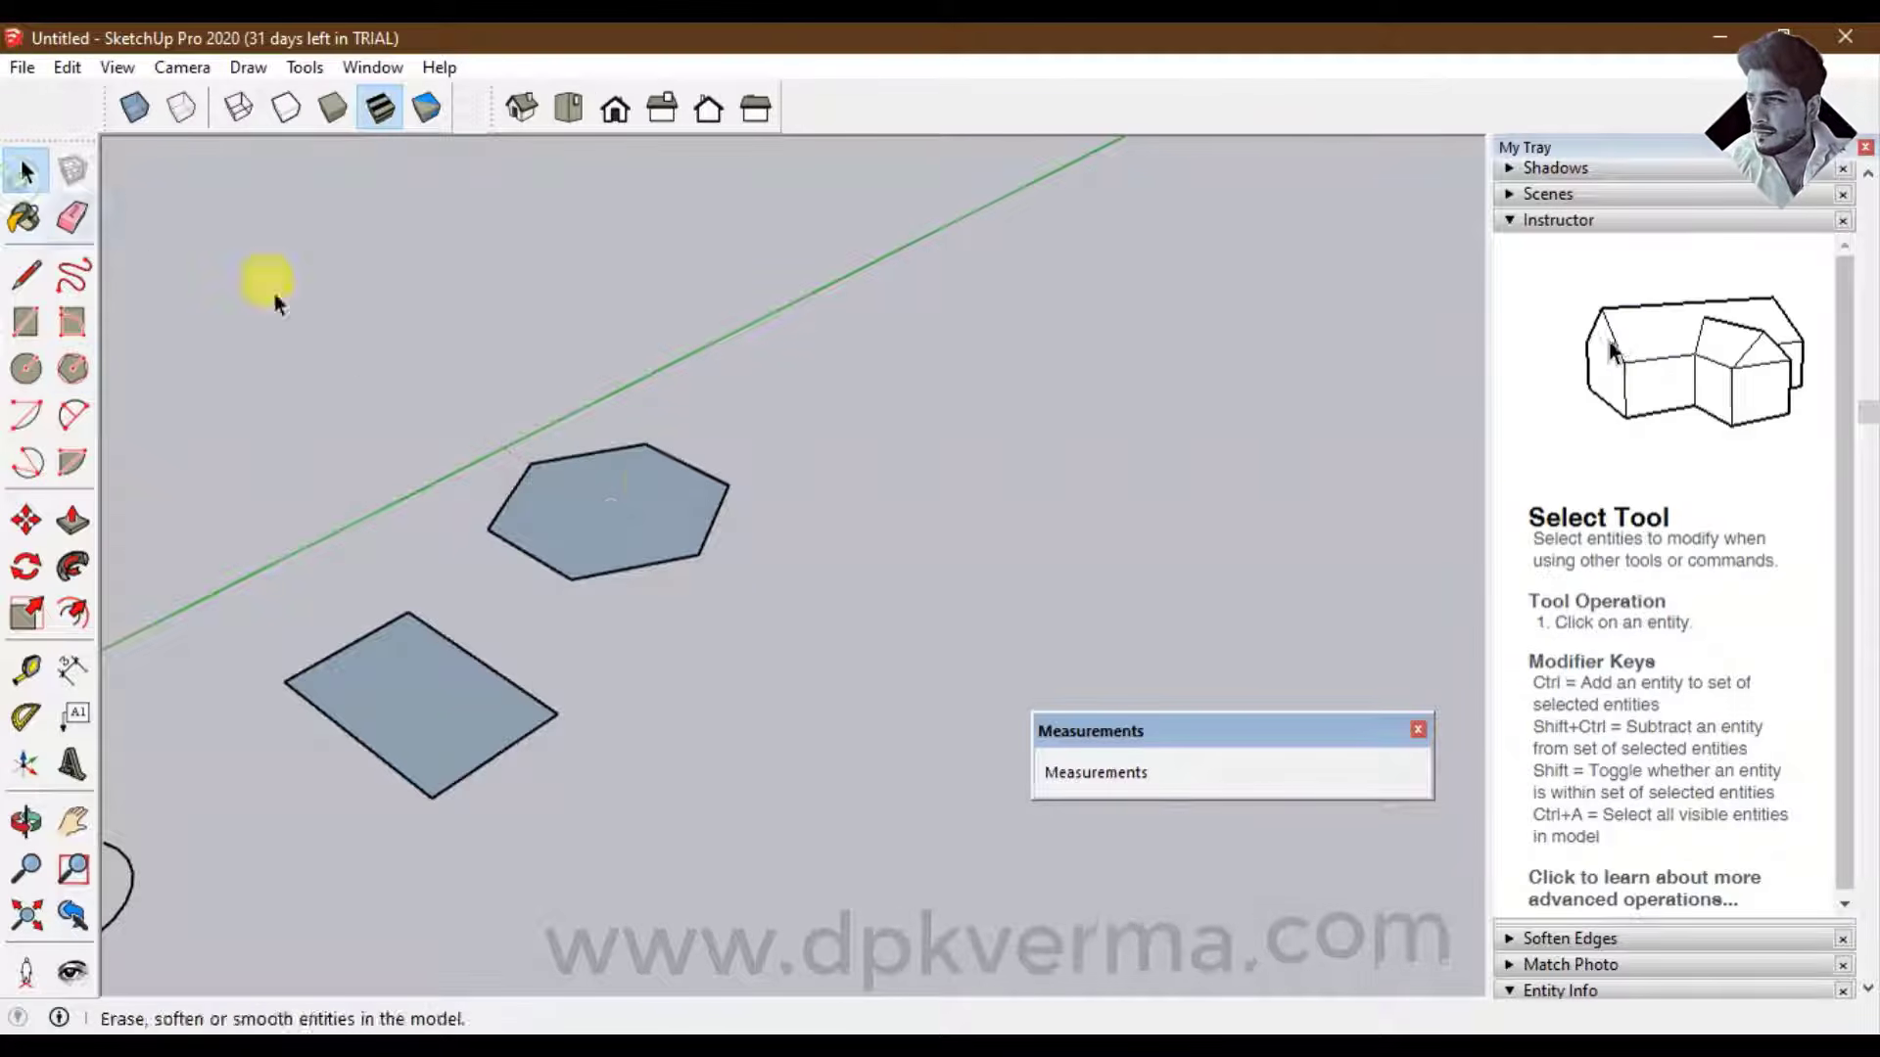
Draw a 60° arc across the hexagon's far corner, centred on the nearest vertex and ending on the two side corners
middle_drag(554, 612, 600, 629)
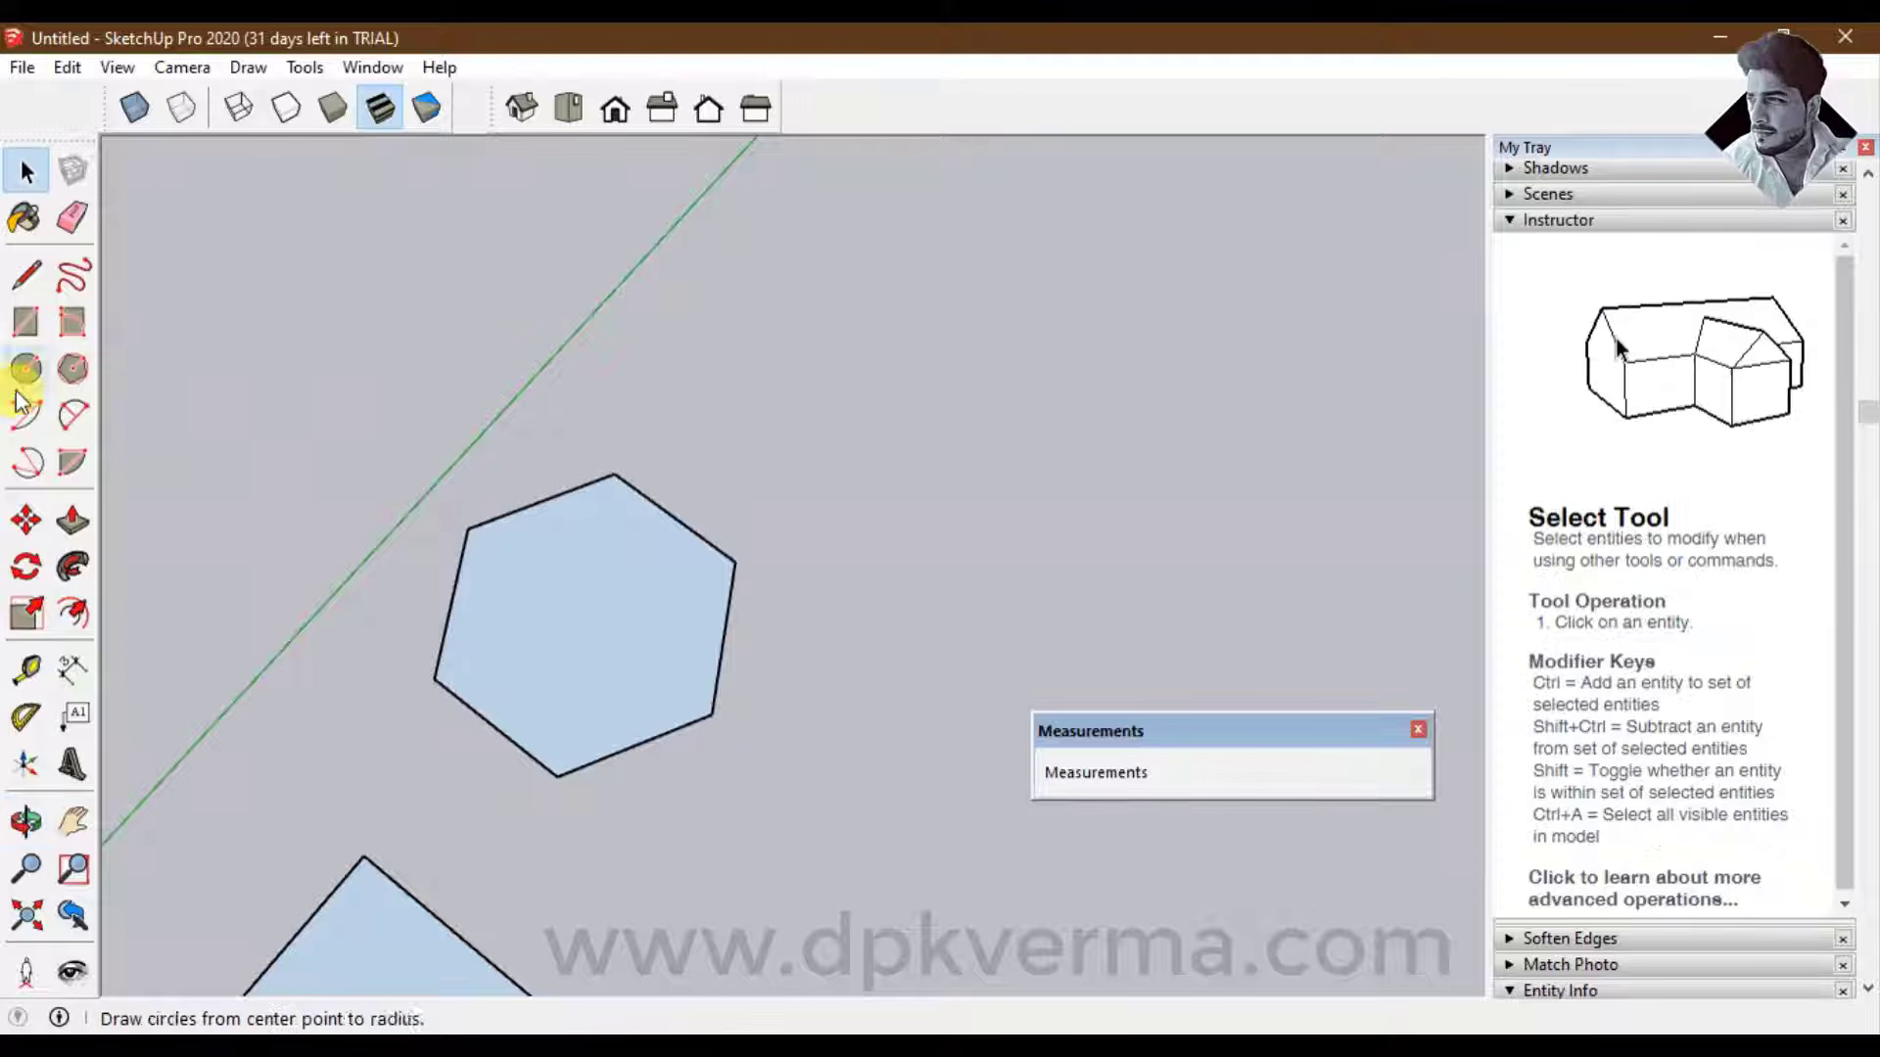
click(26, 419)
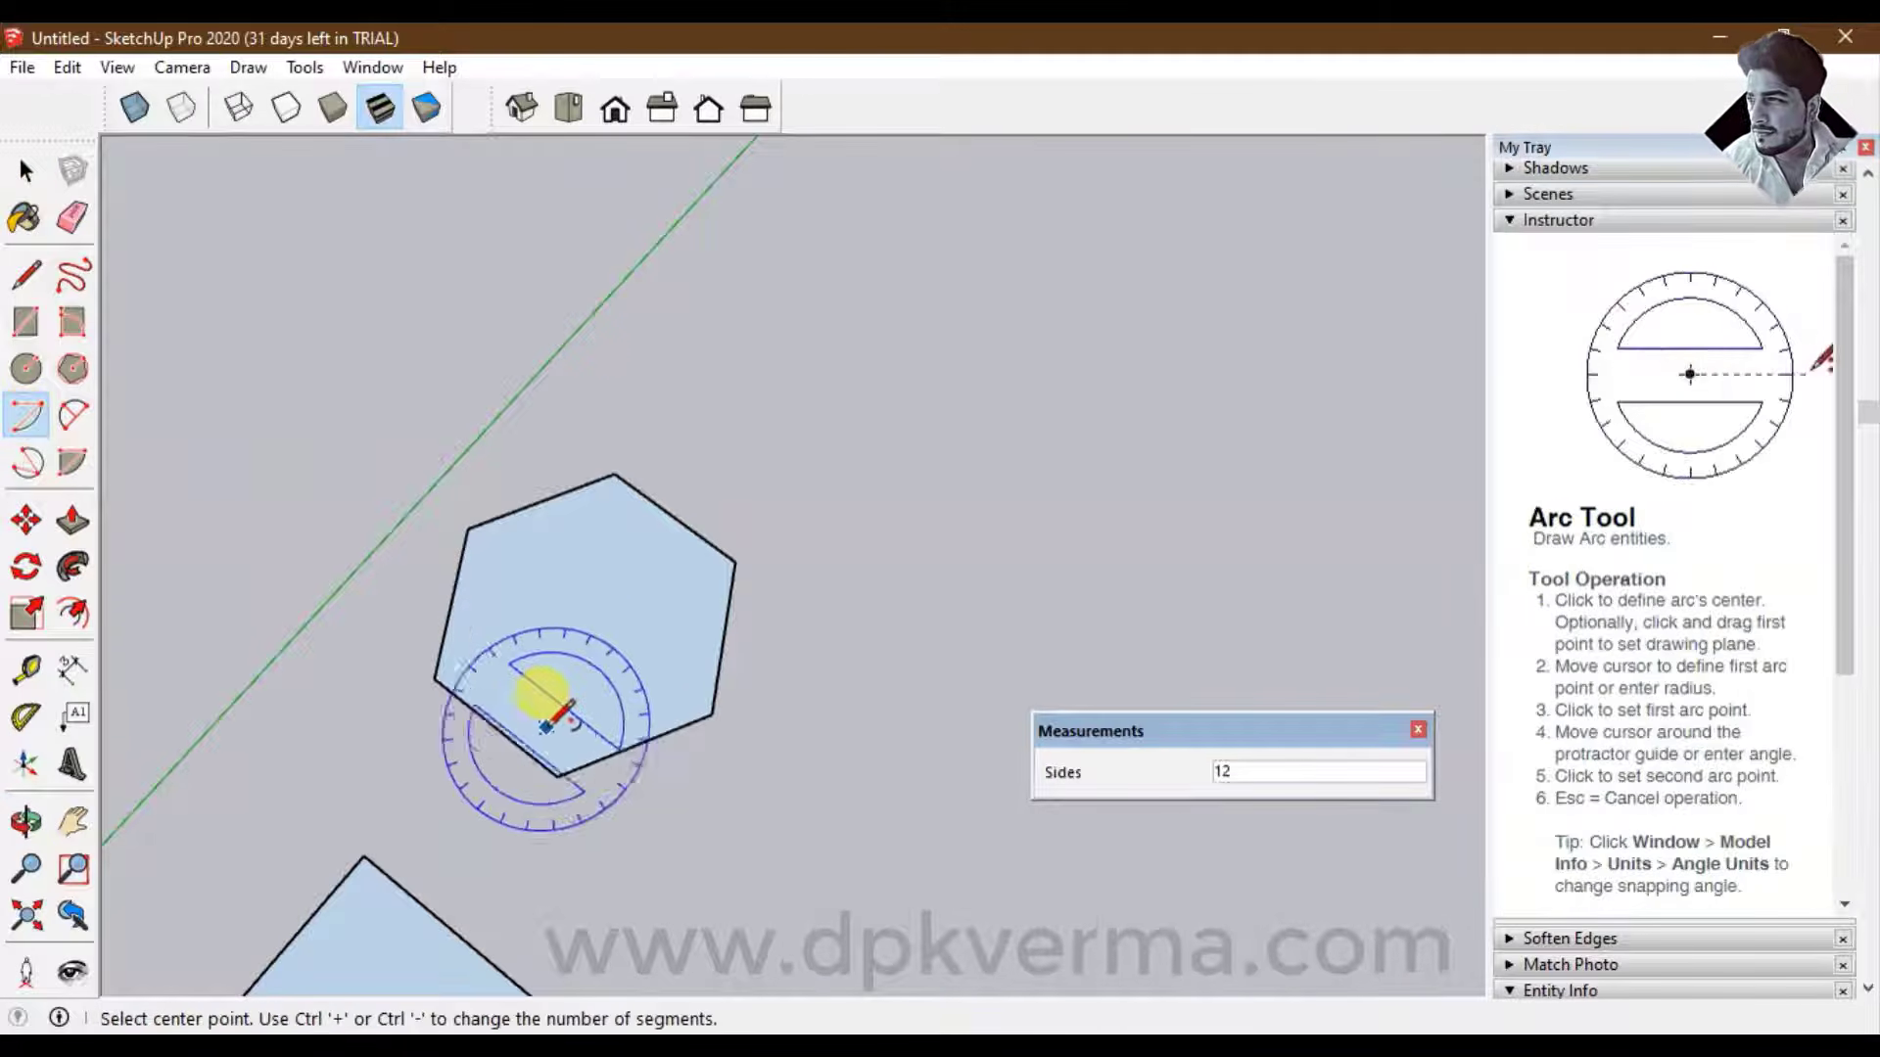
click(557, 776)
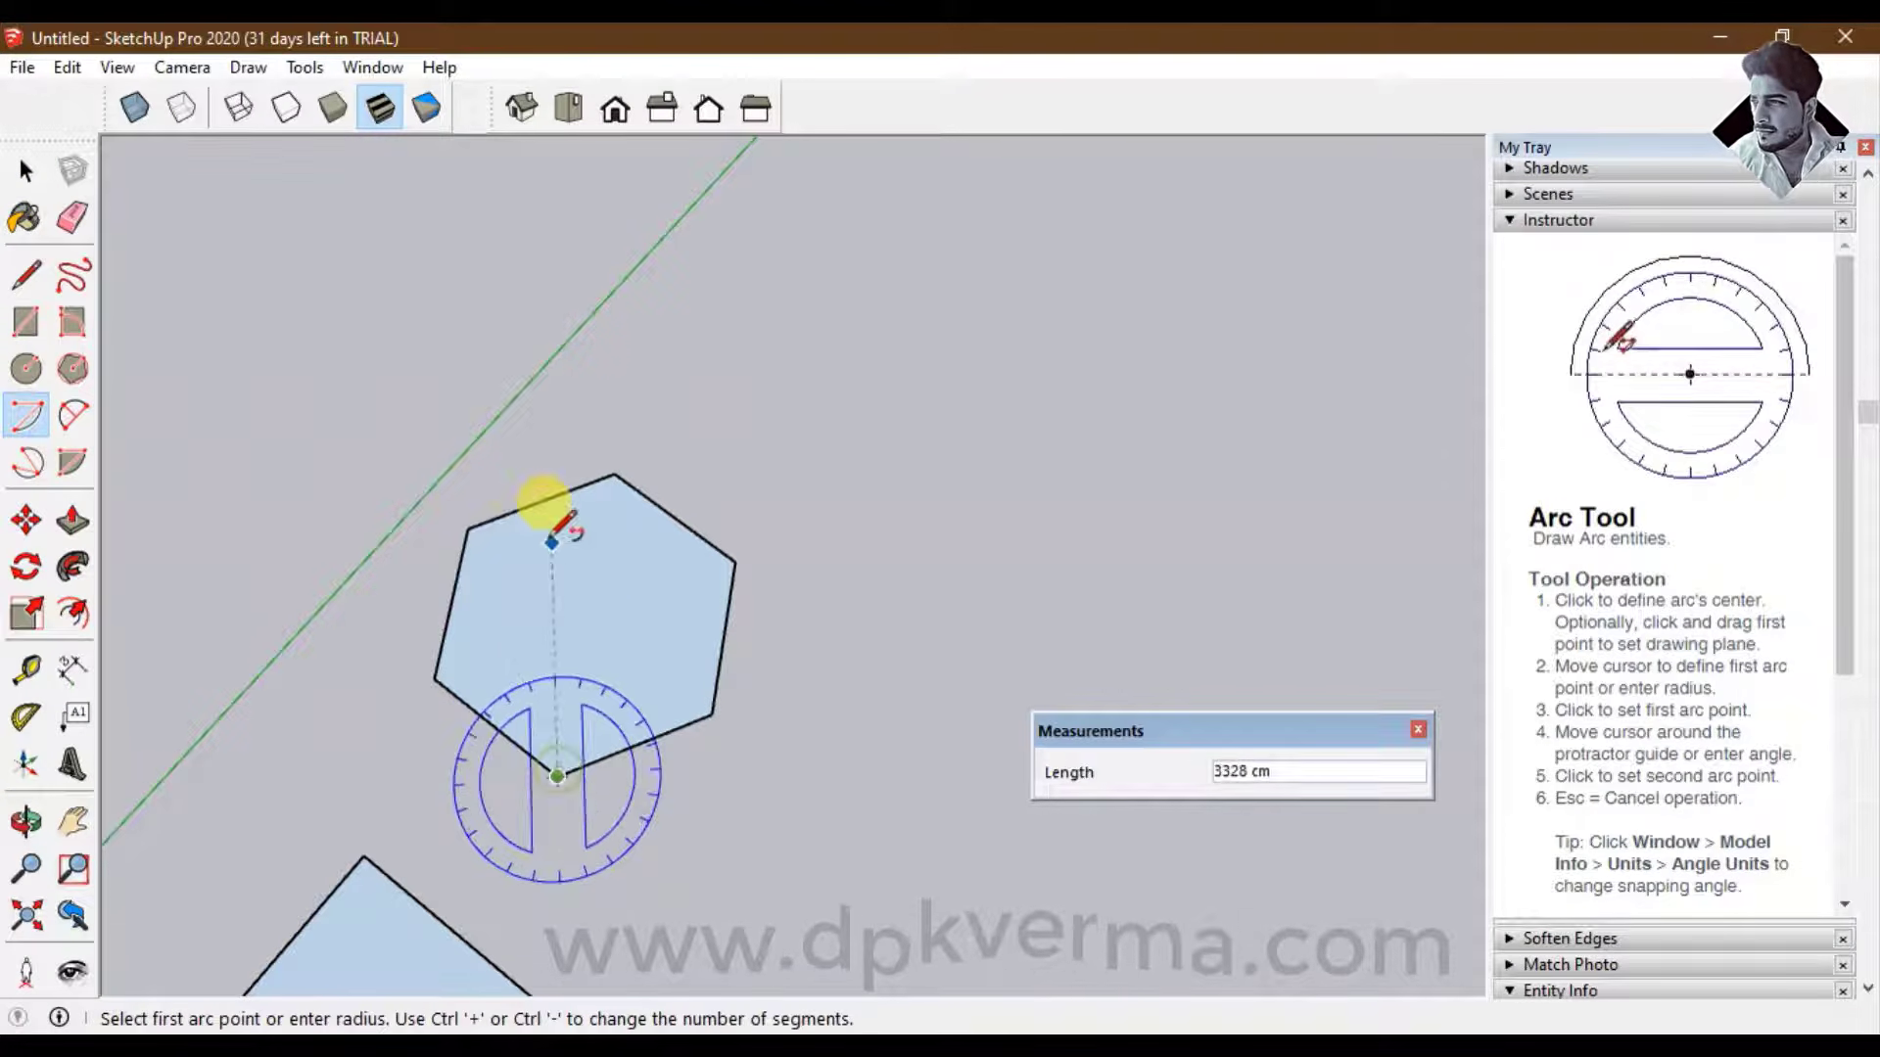
click(468, 529)
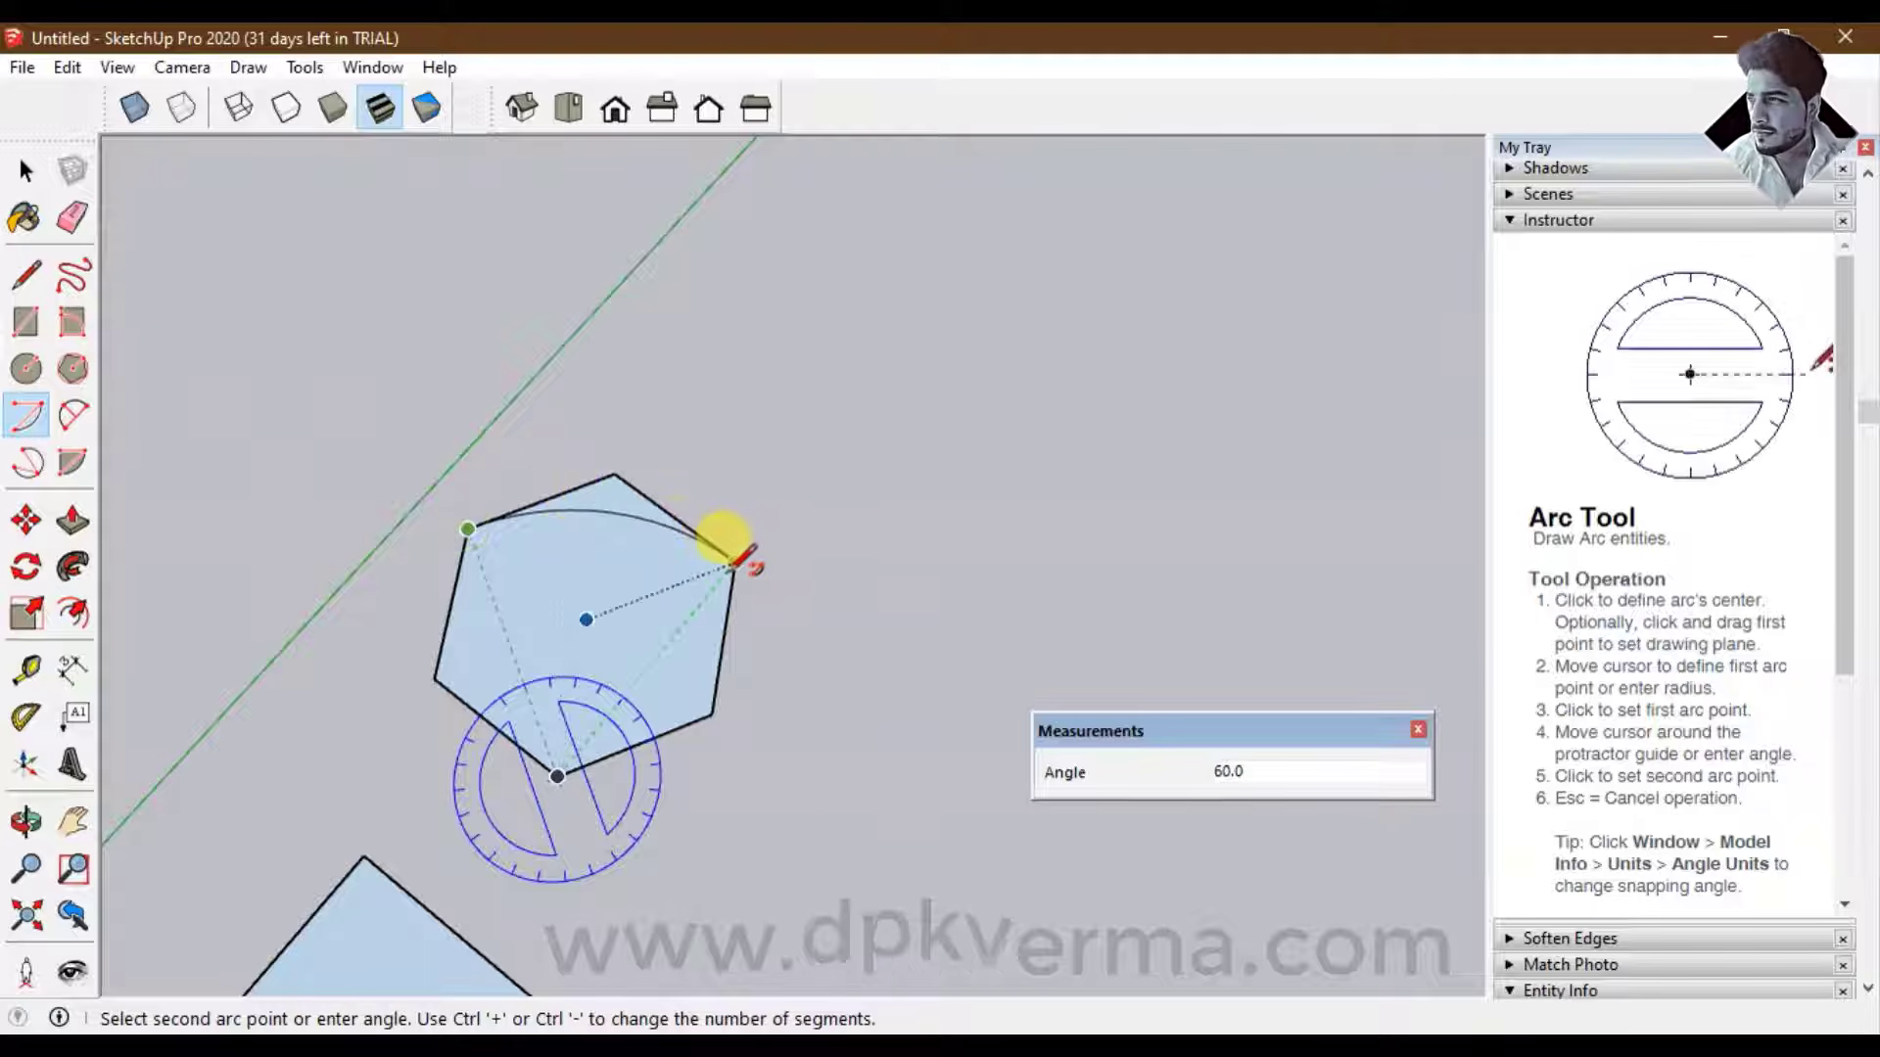
click(735, 563)
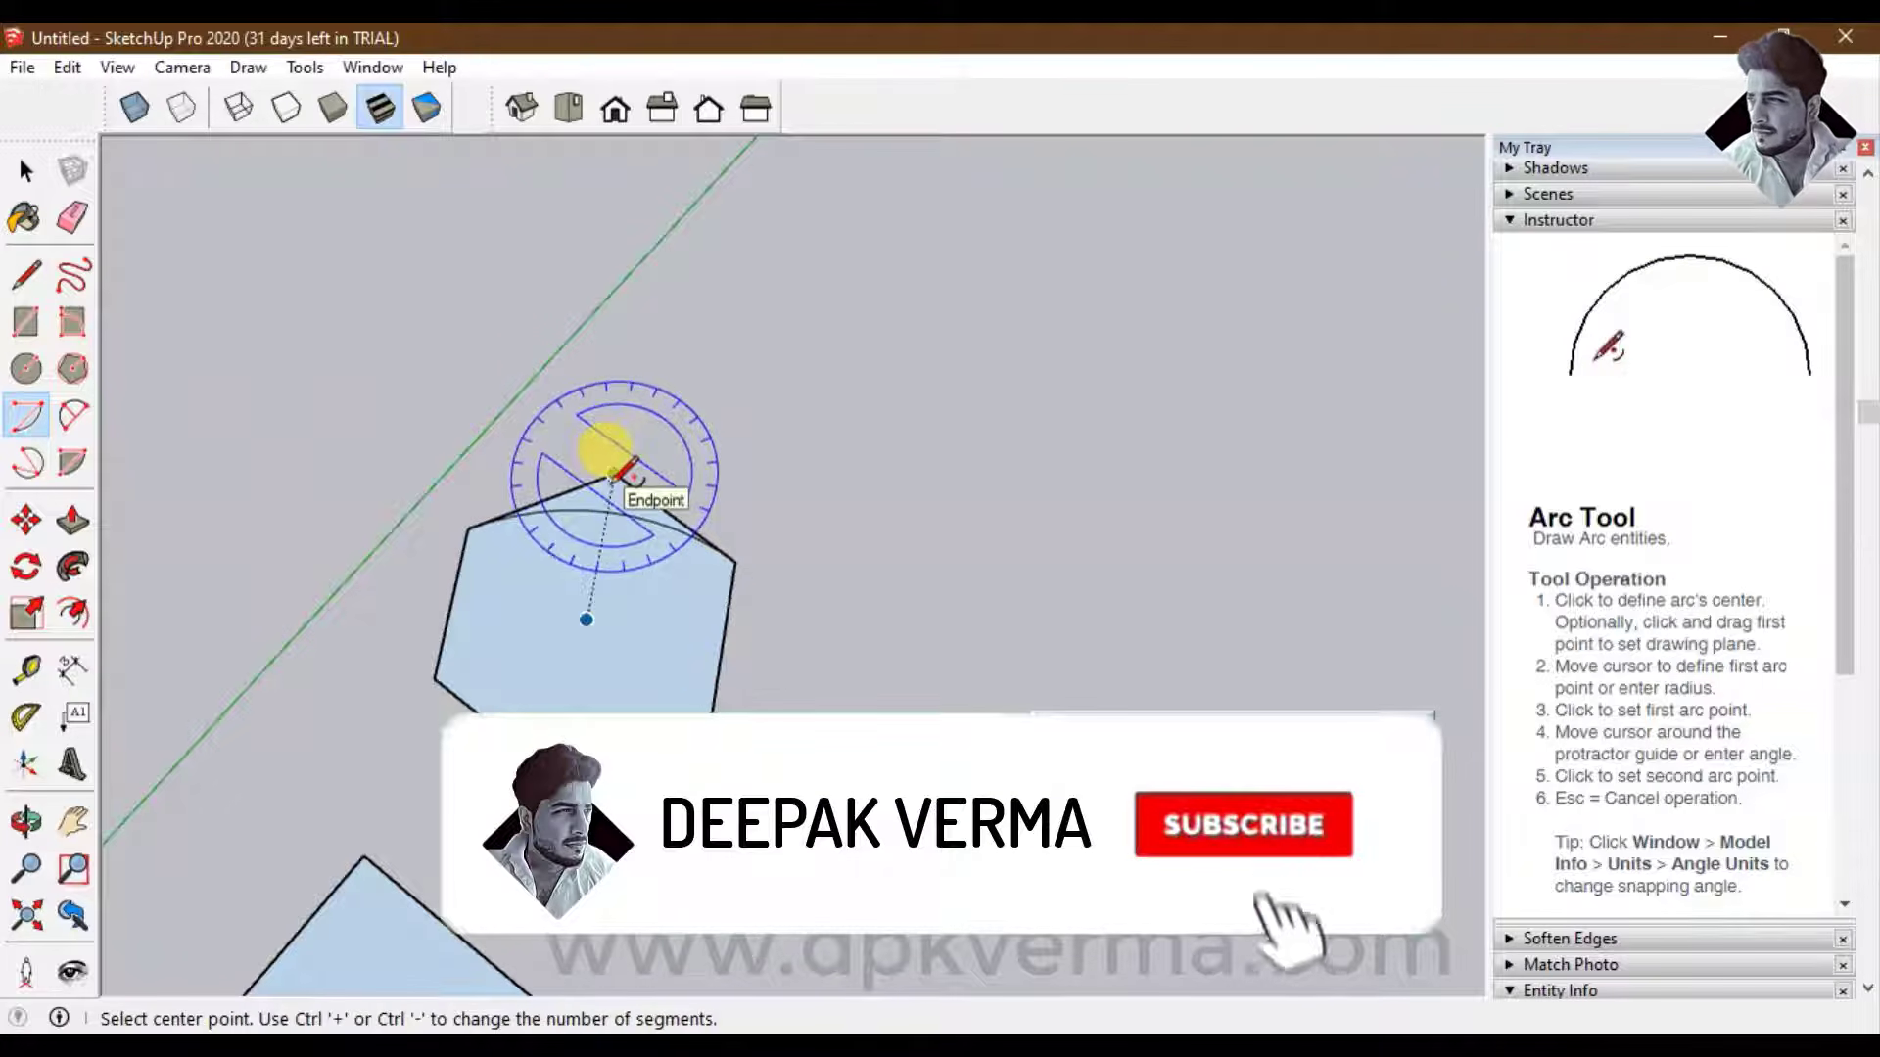
Draw a matching arc across the hexagon's near corner, centred on the far vertex and joining the two adjacent corners
click(613, 473)
click(712, 710)
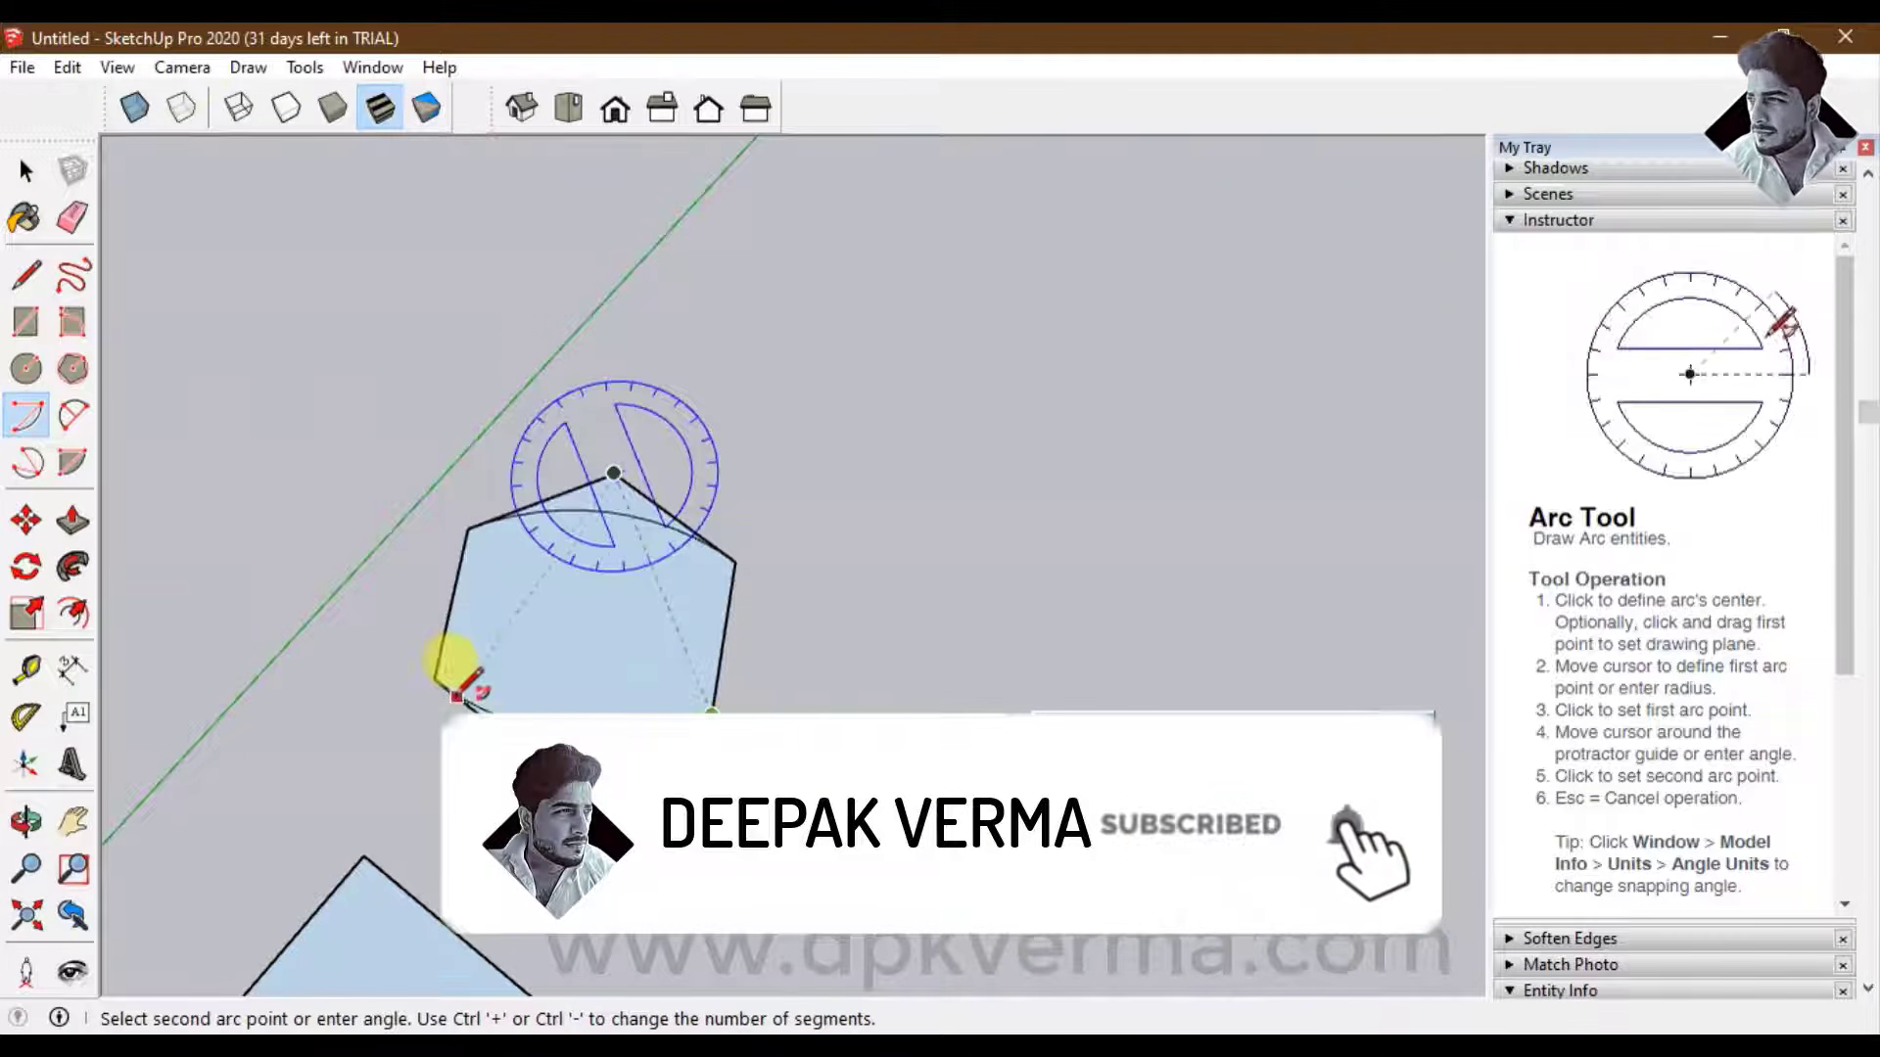
click(434, 676)
middle_drag(545, 707, 818, 525)
scroll(607, 460, up, 3)
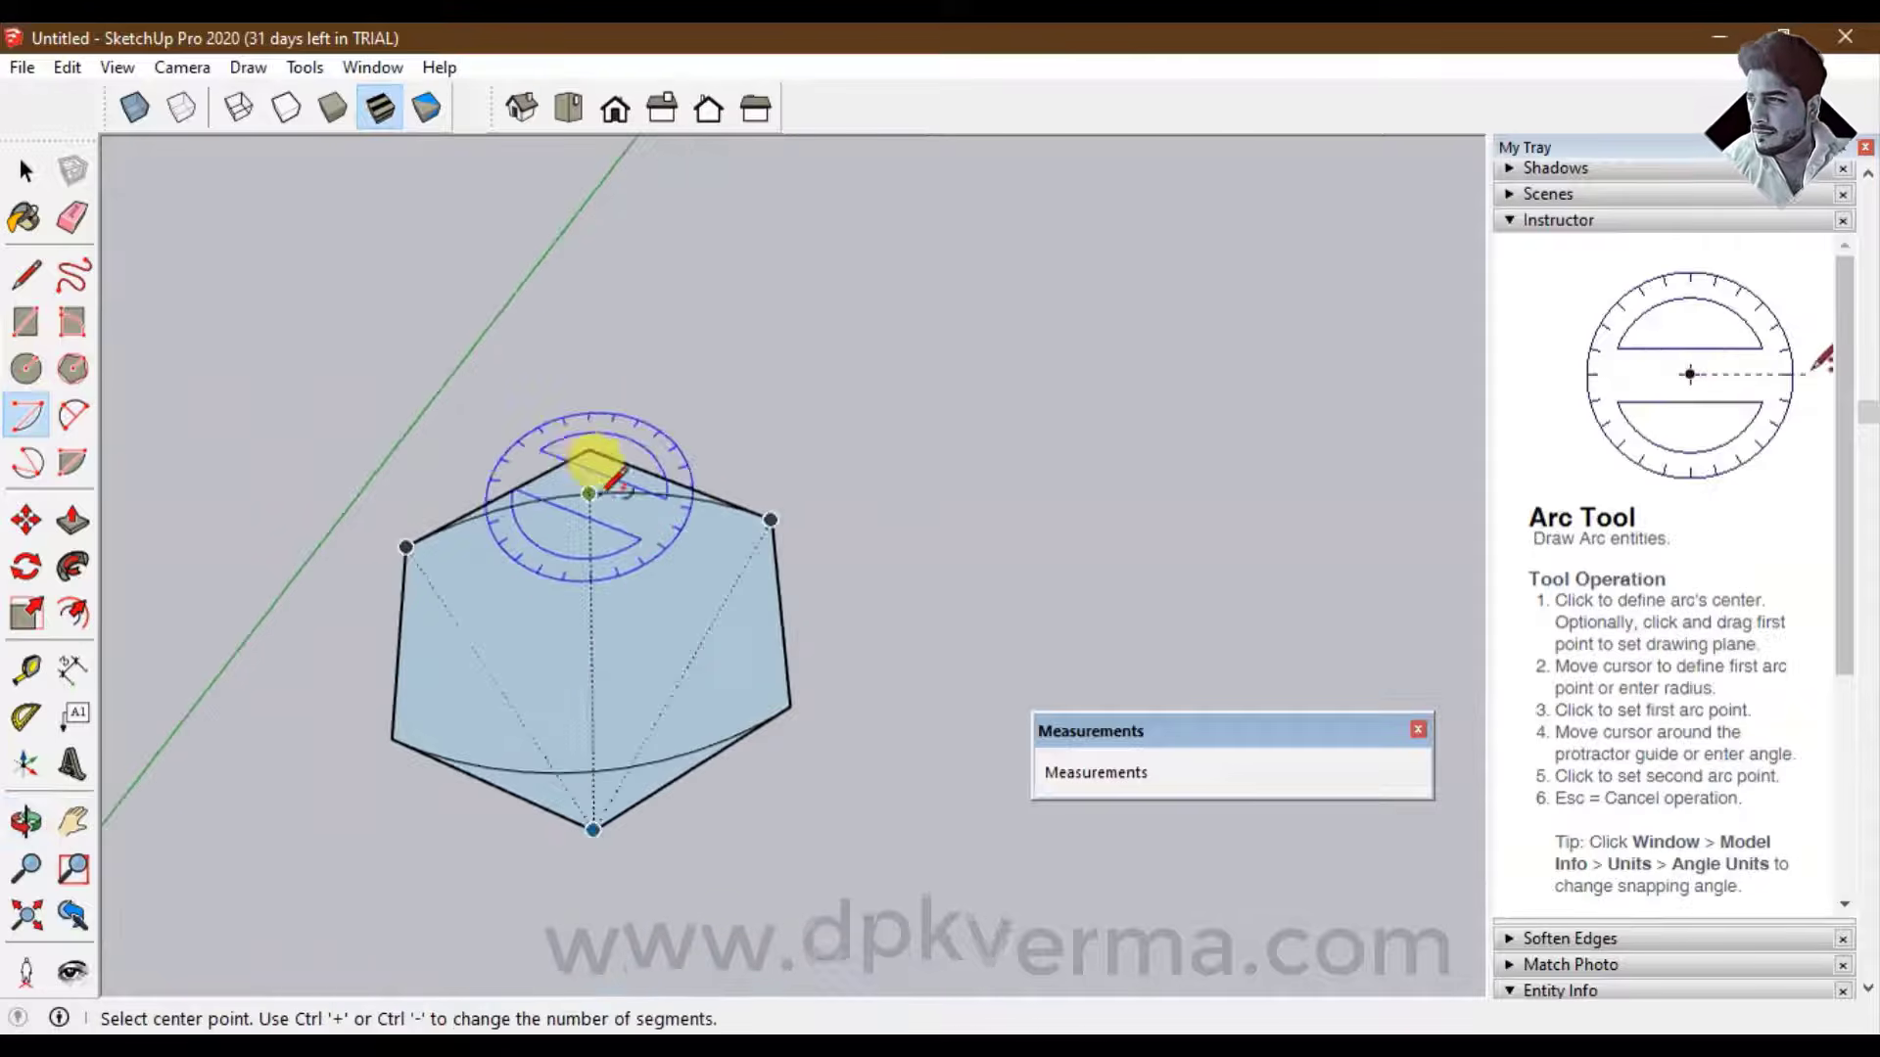
Delete the two corner faces and straight edges outside the arcs, keeping the arcs as the shape's boundary
click(36, 165)
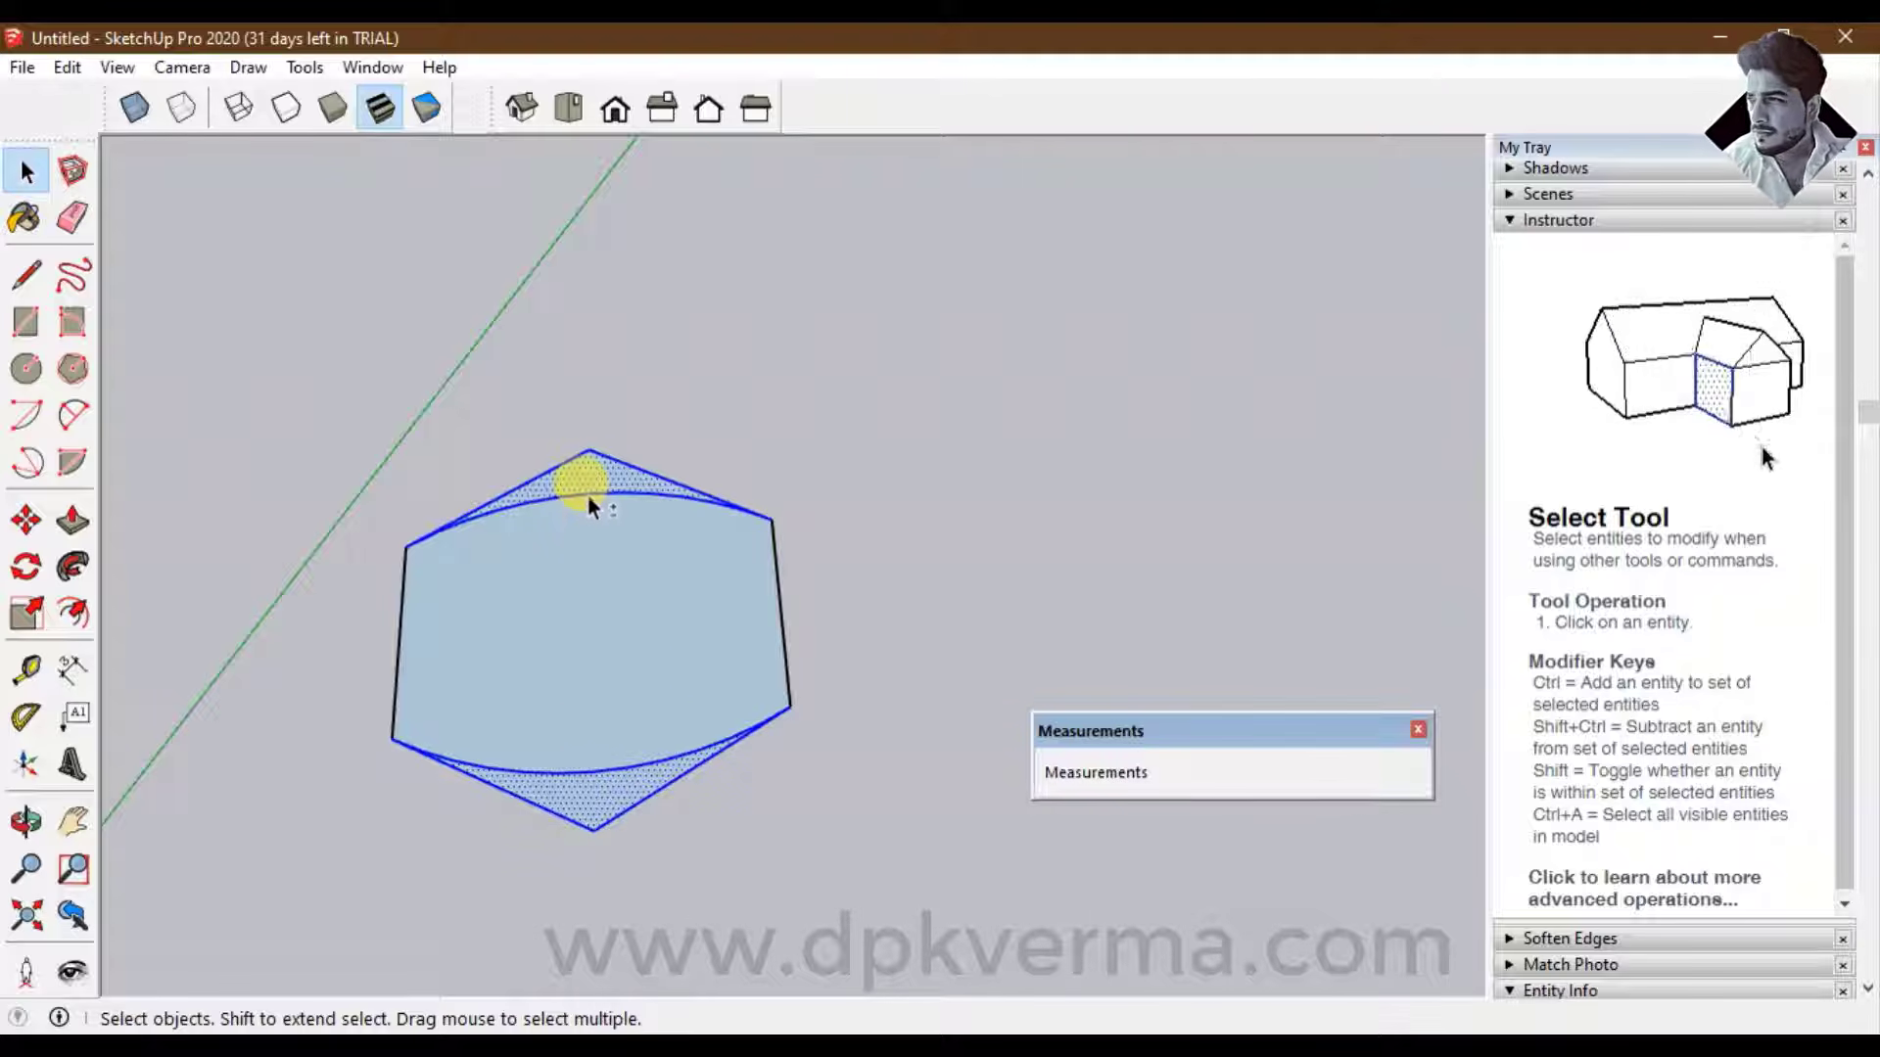
shift+click(609, 767)
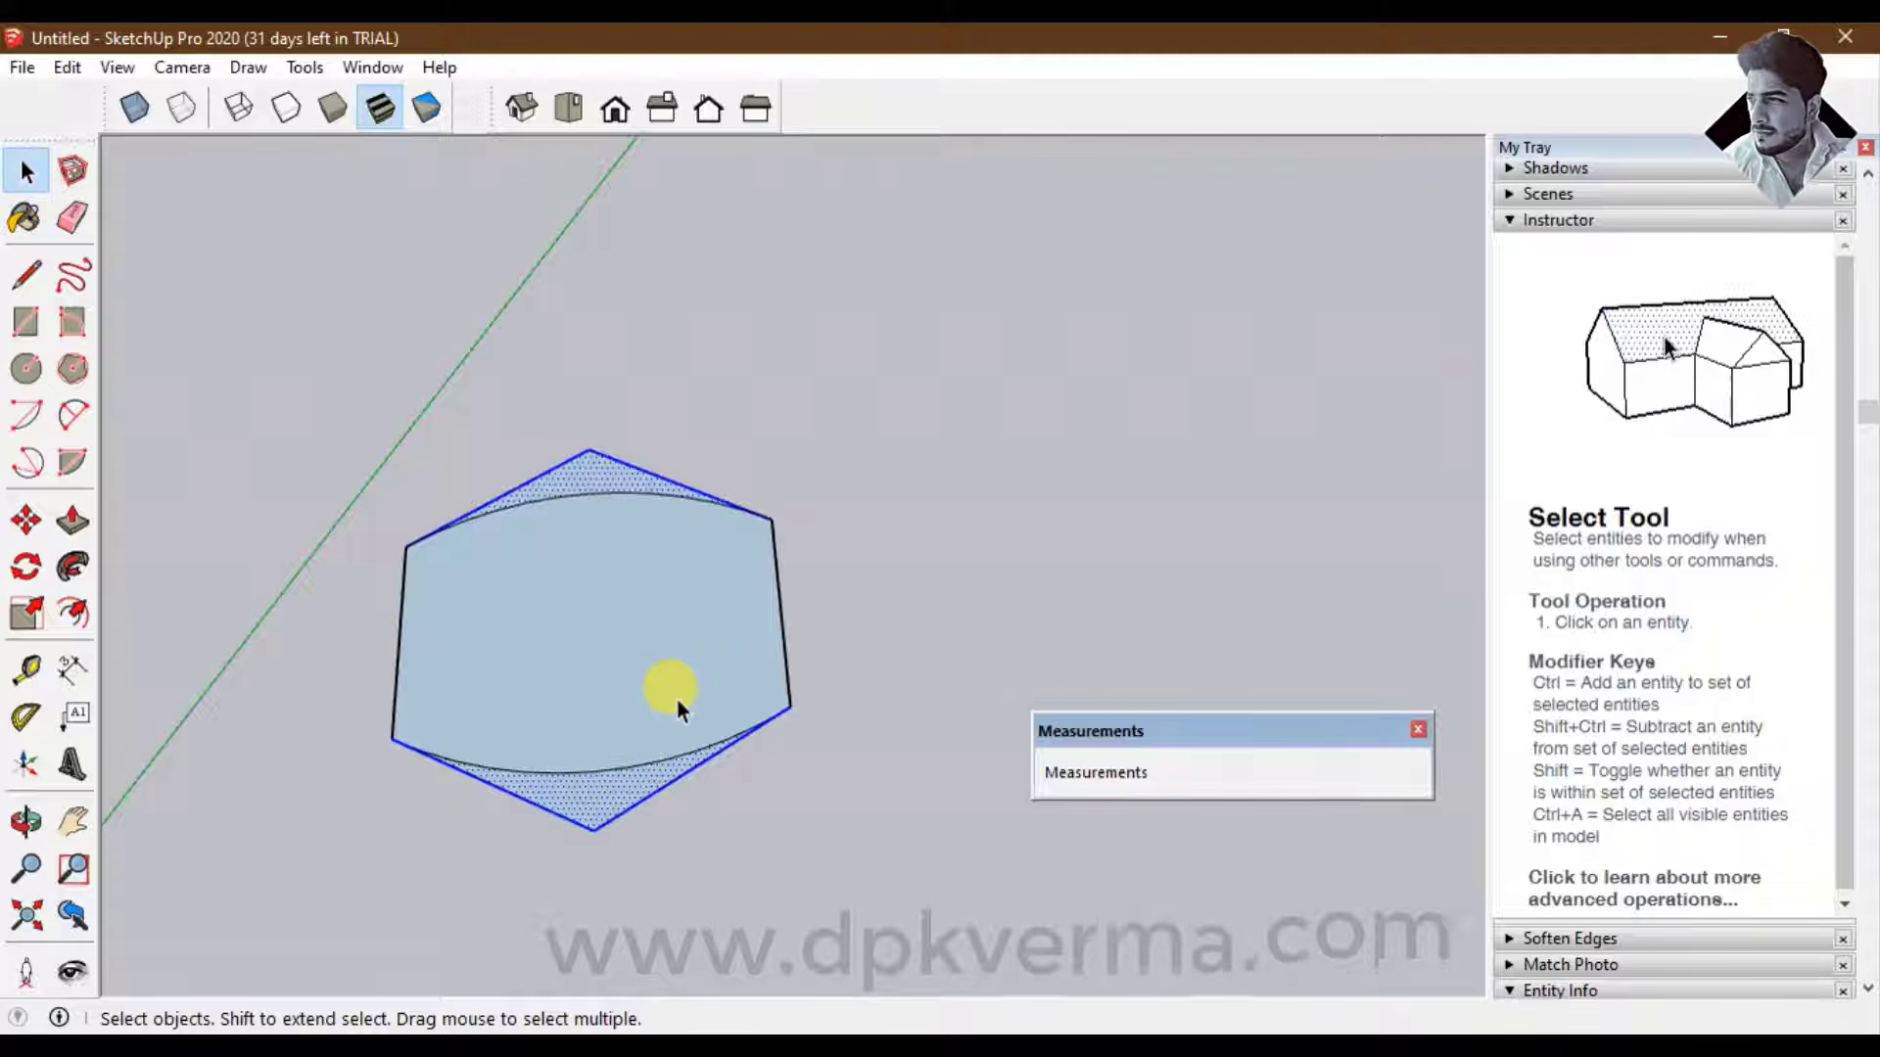
key(Delete)
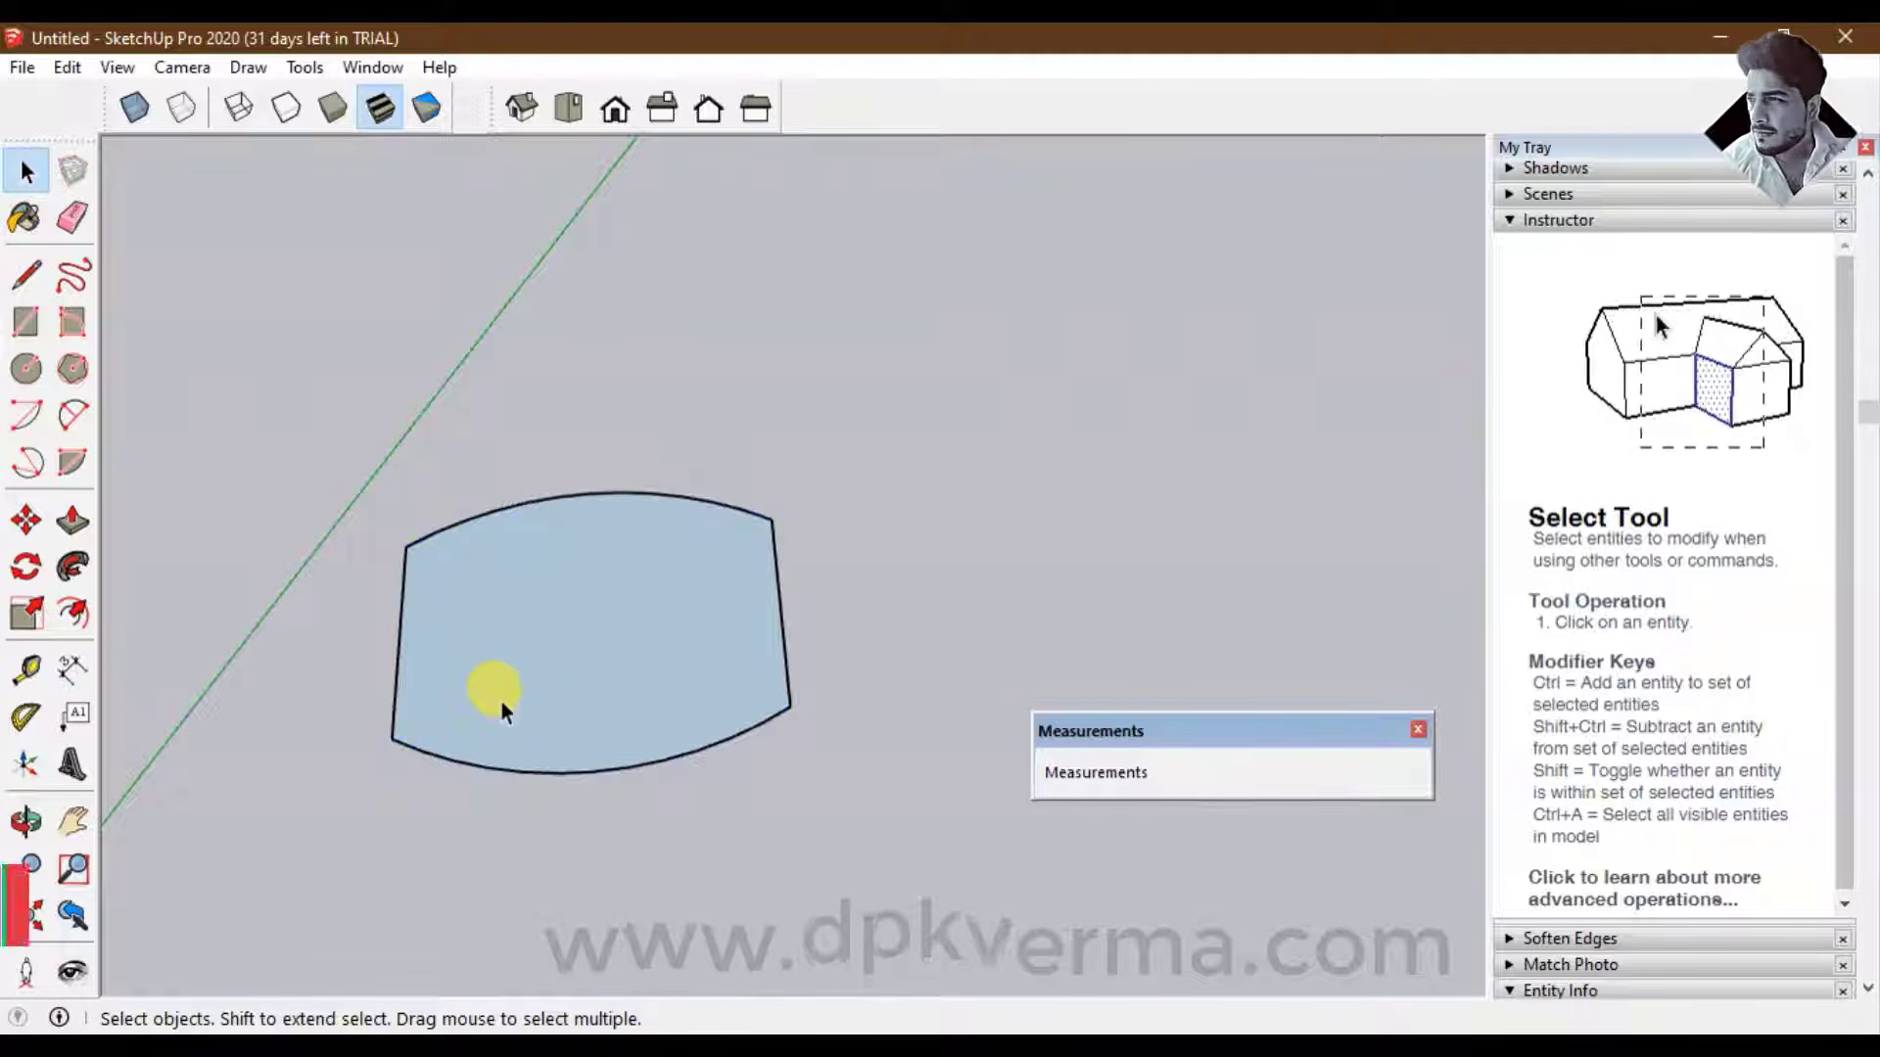
Try to draw an arc of about 129° from a far rectangle corner, centred on the opposite side's midpoint
middle_drag(580, 719, 568, 634)
click(26, 415)
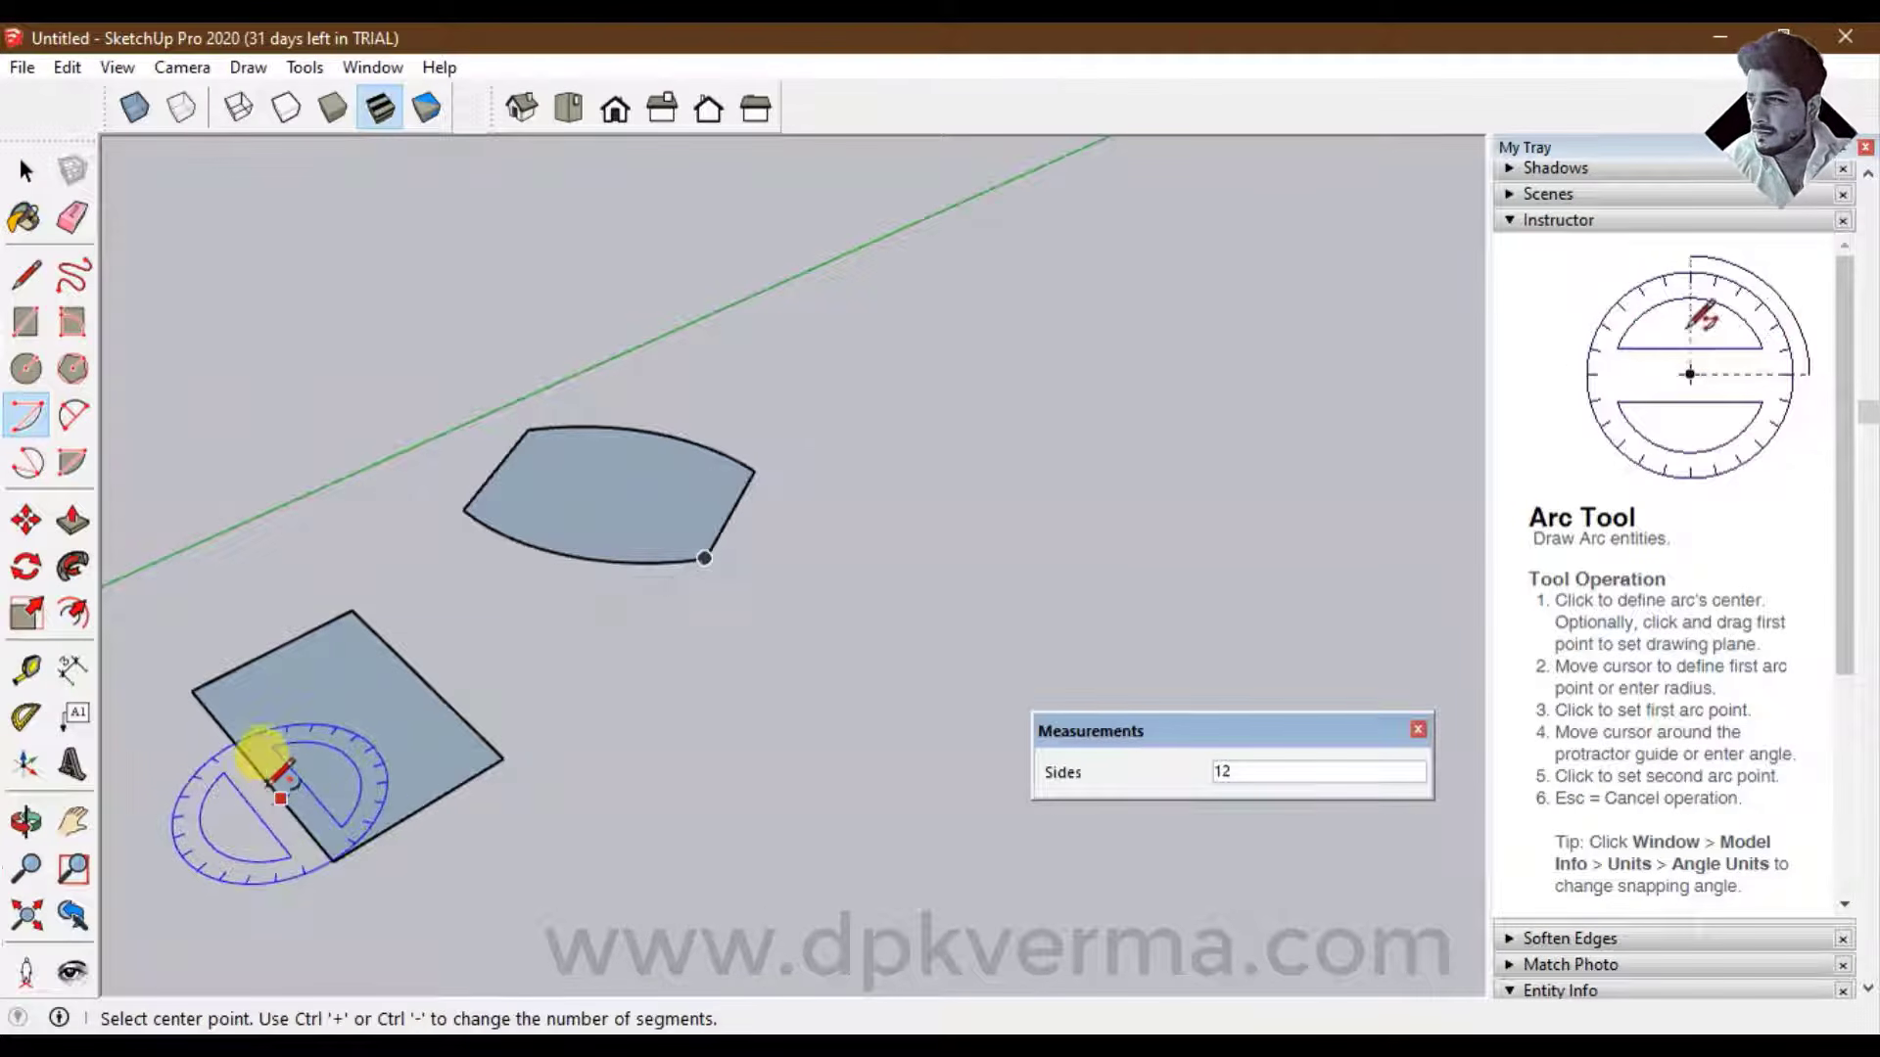
click(258, 771)
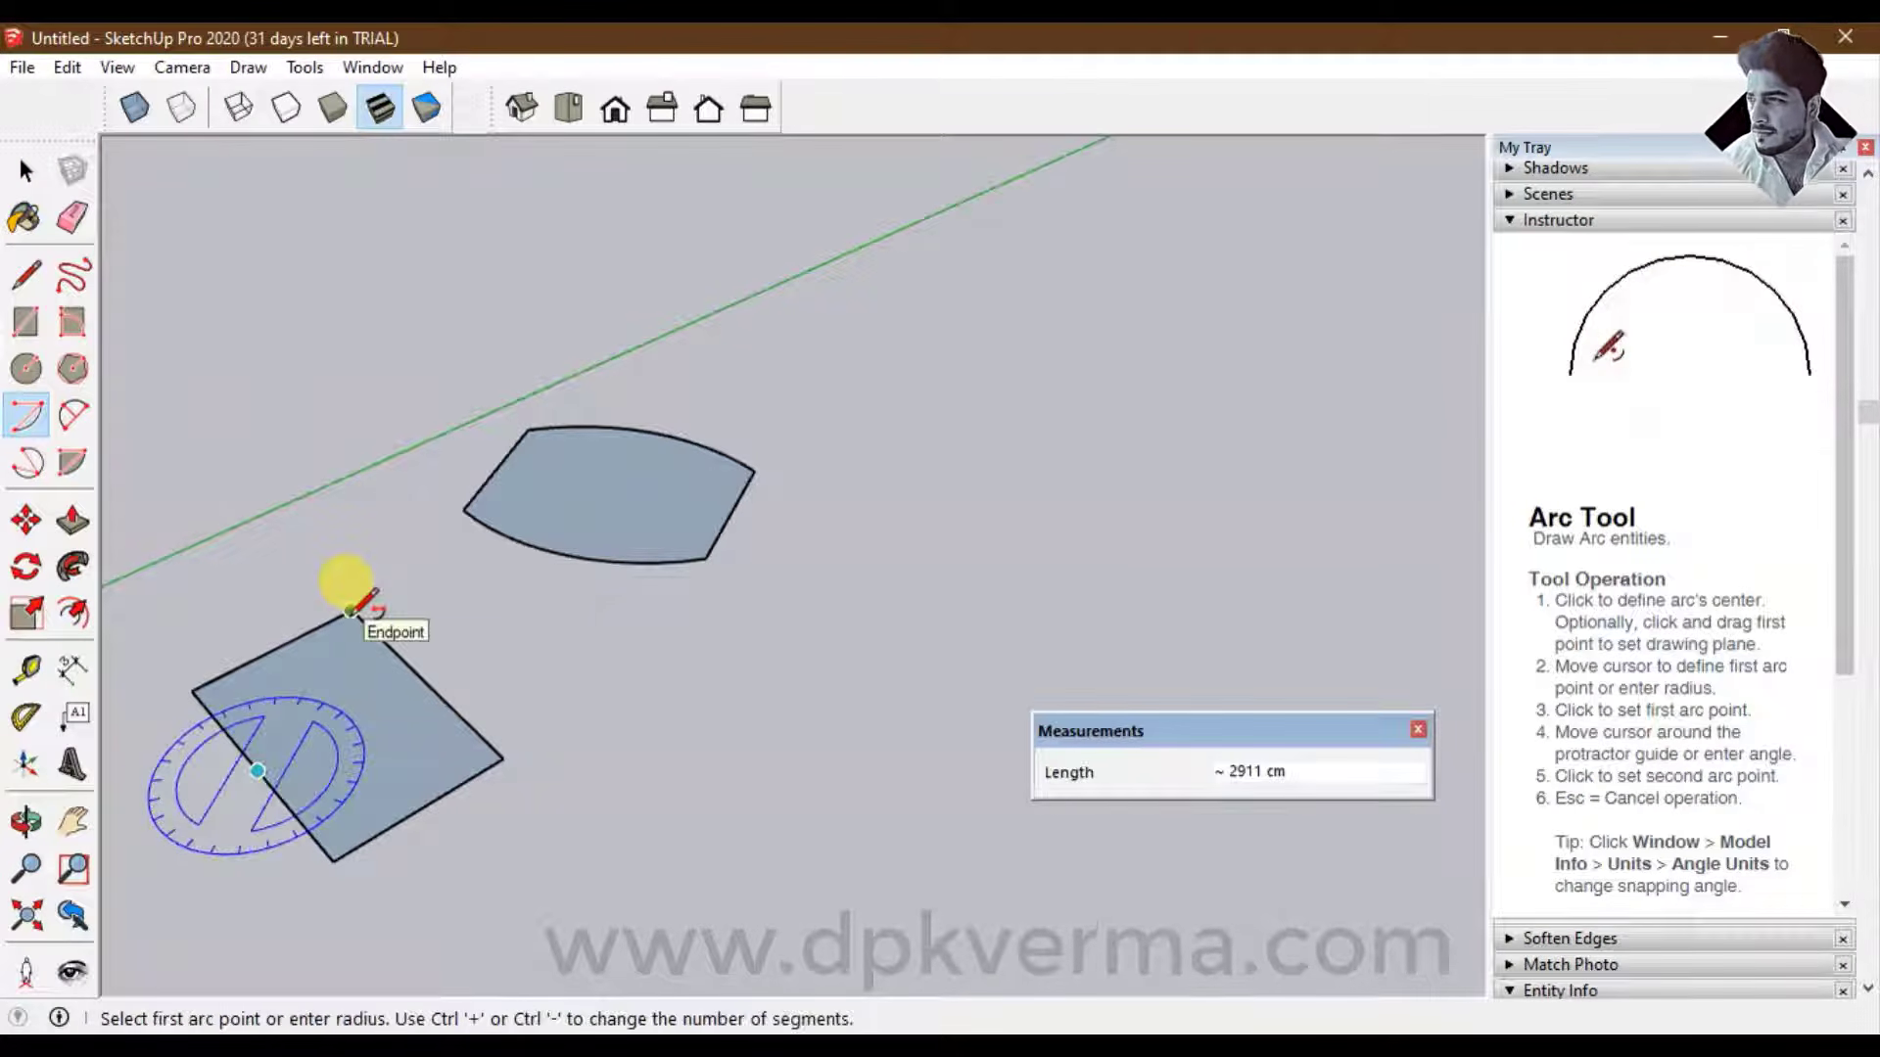
click(351, 612)
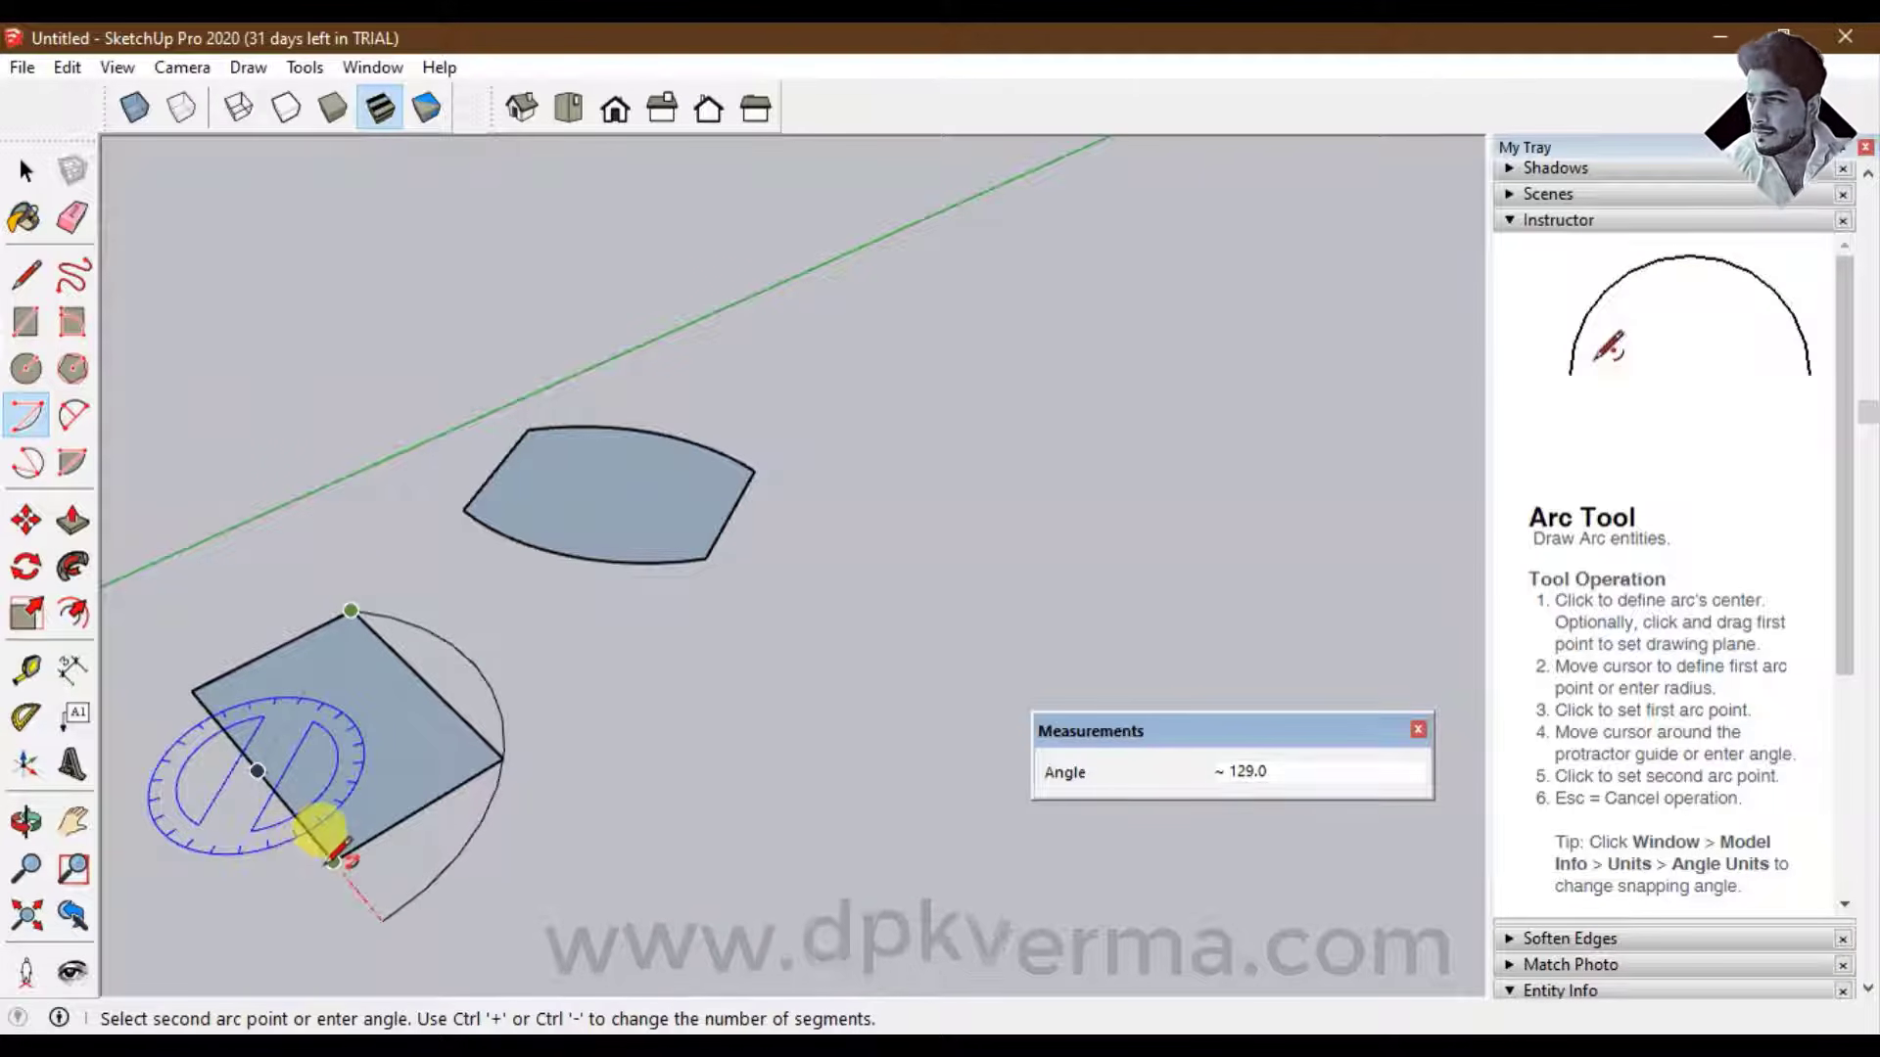
click(323, 824)
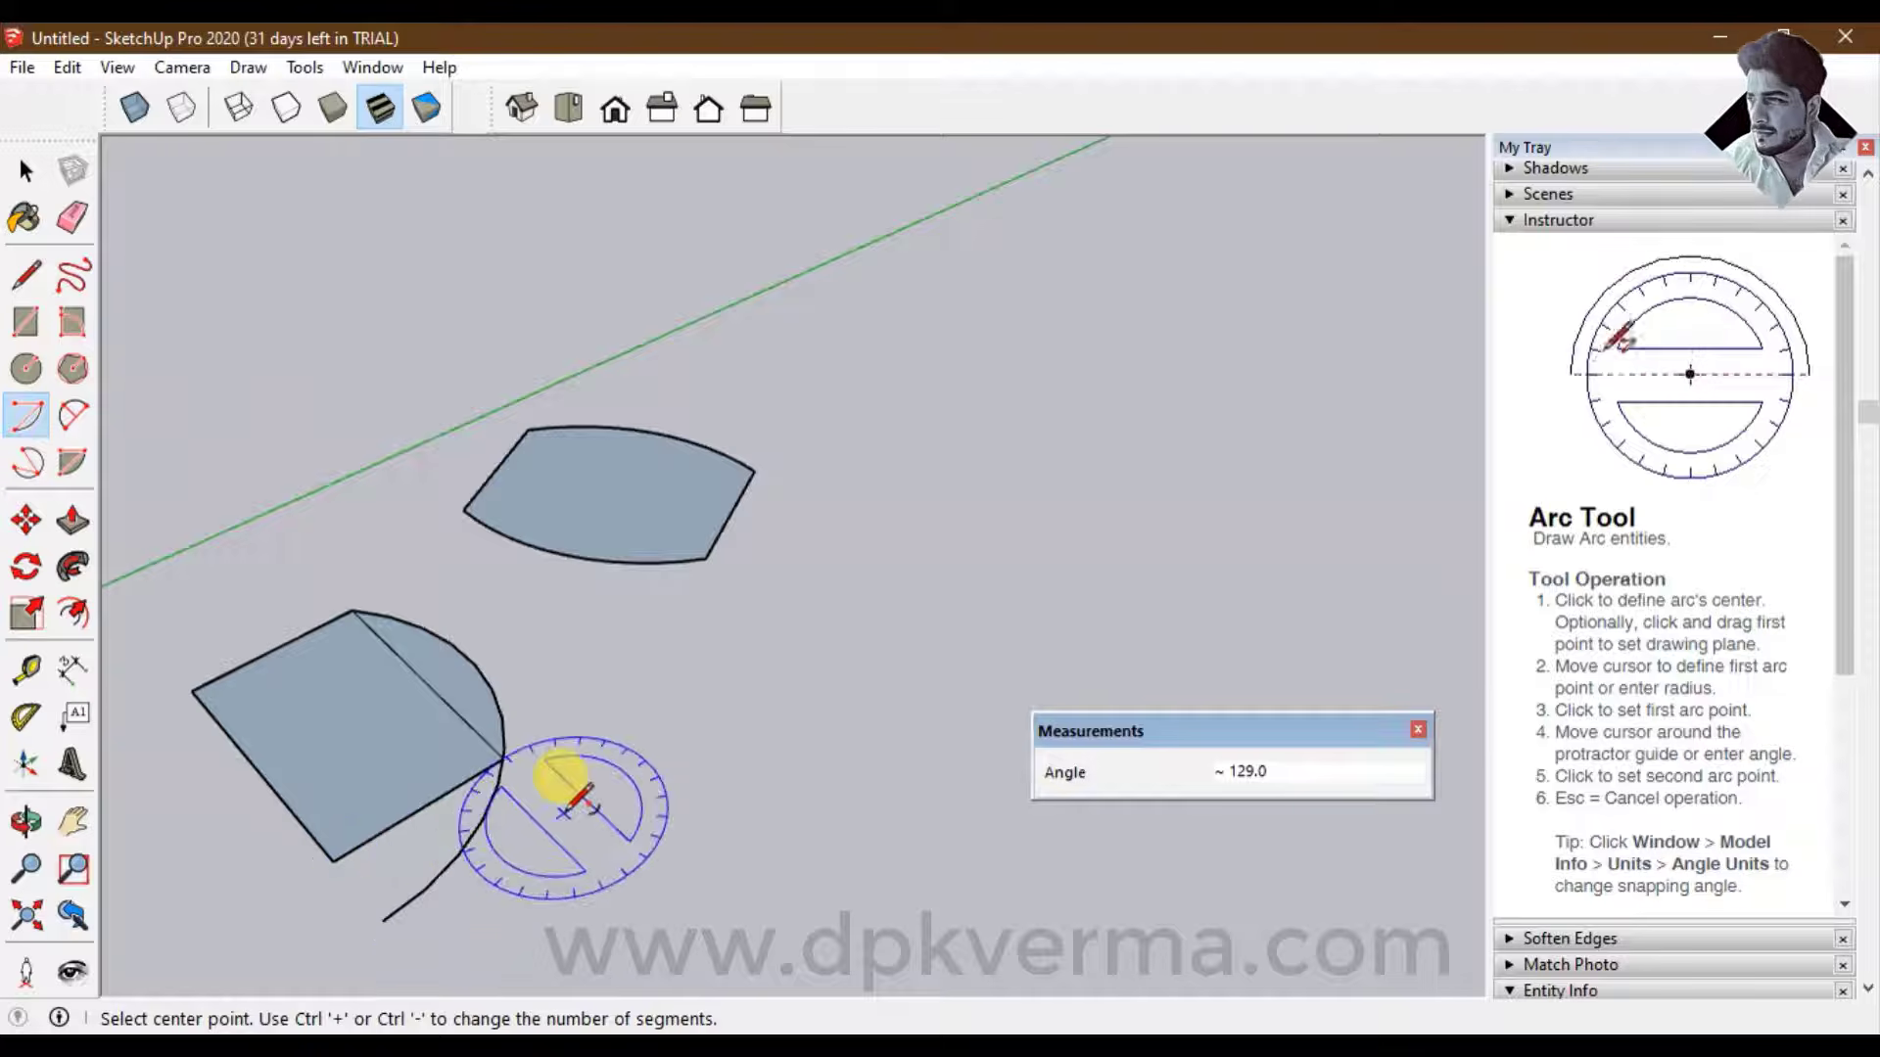
key(ctrl+z)
Draw an arc between the rectangle's two far corners, centred on the midpoint of the opposite side
click(257, 770)
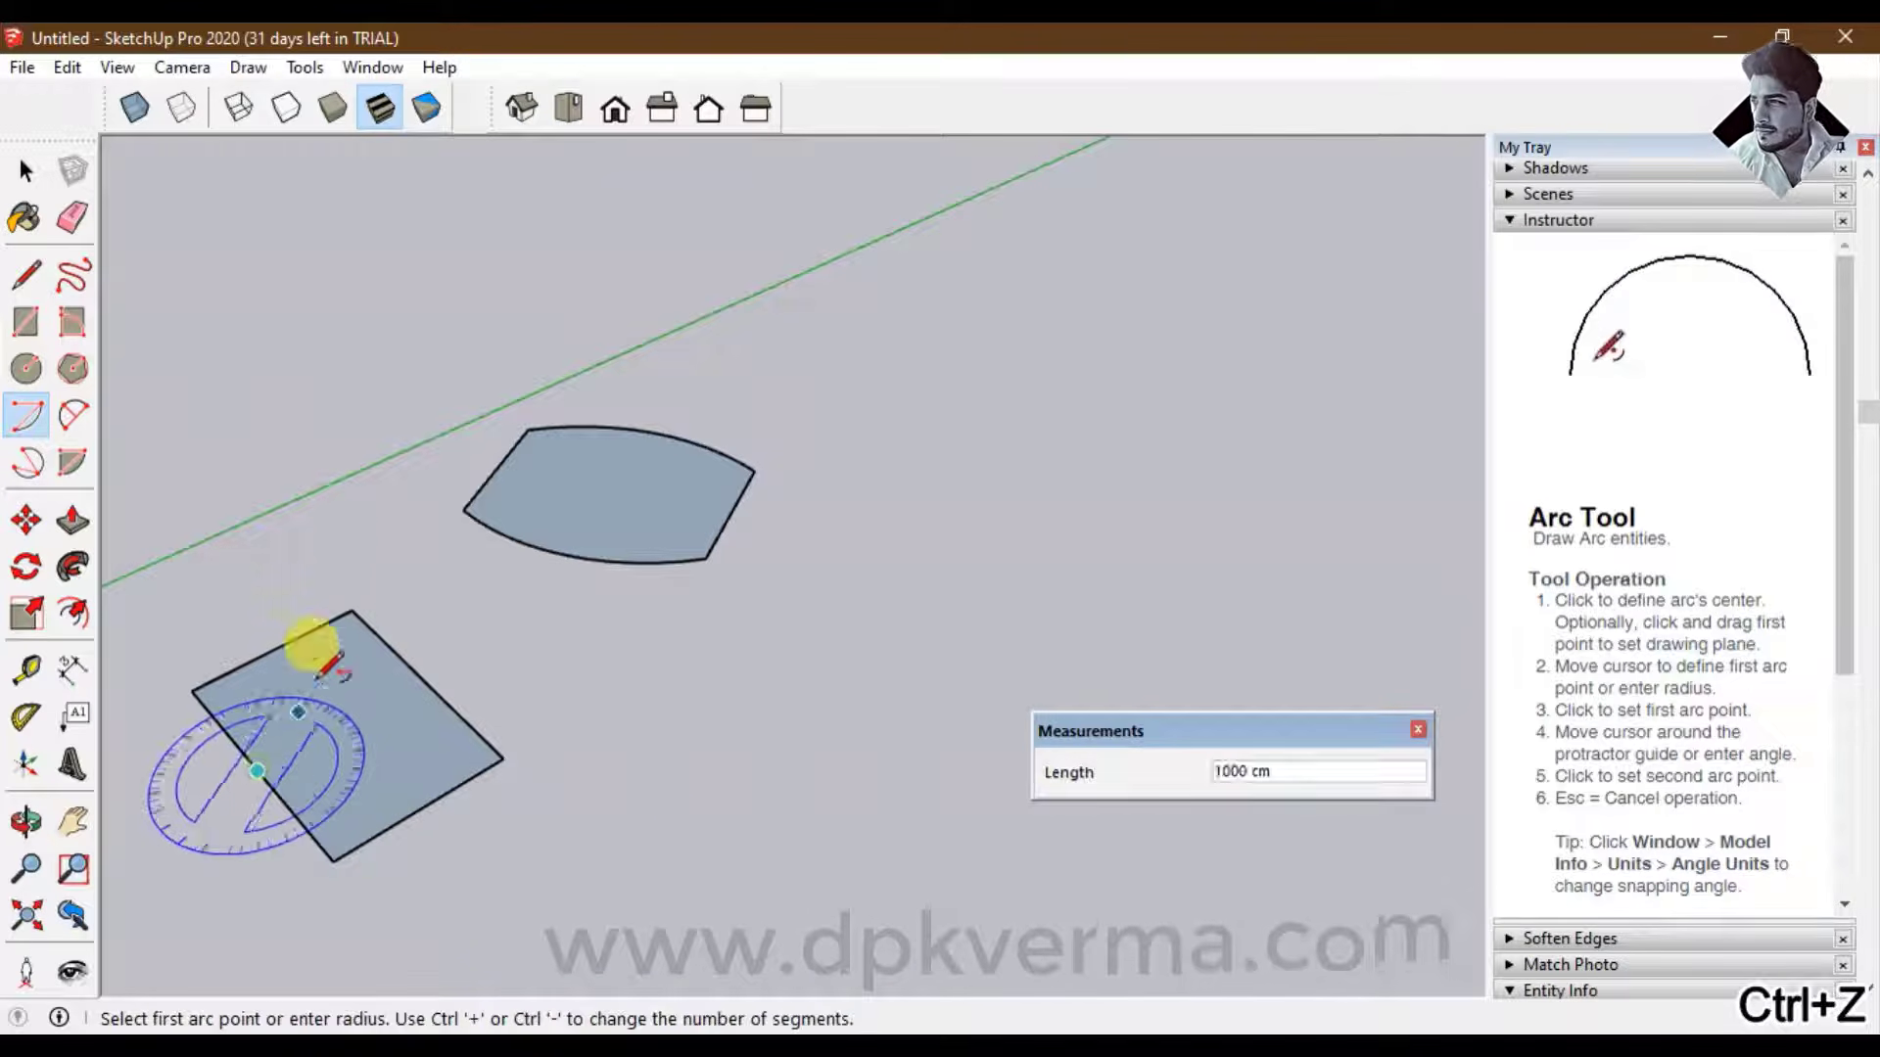
click(351, 611)
click(502, 757)
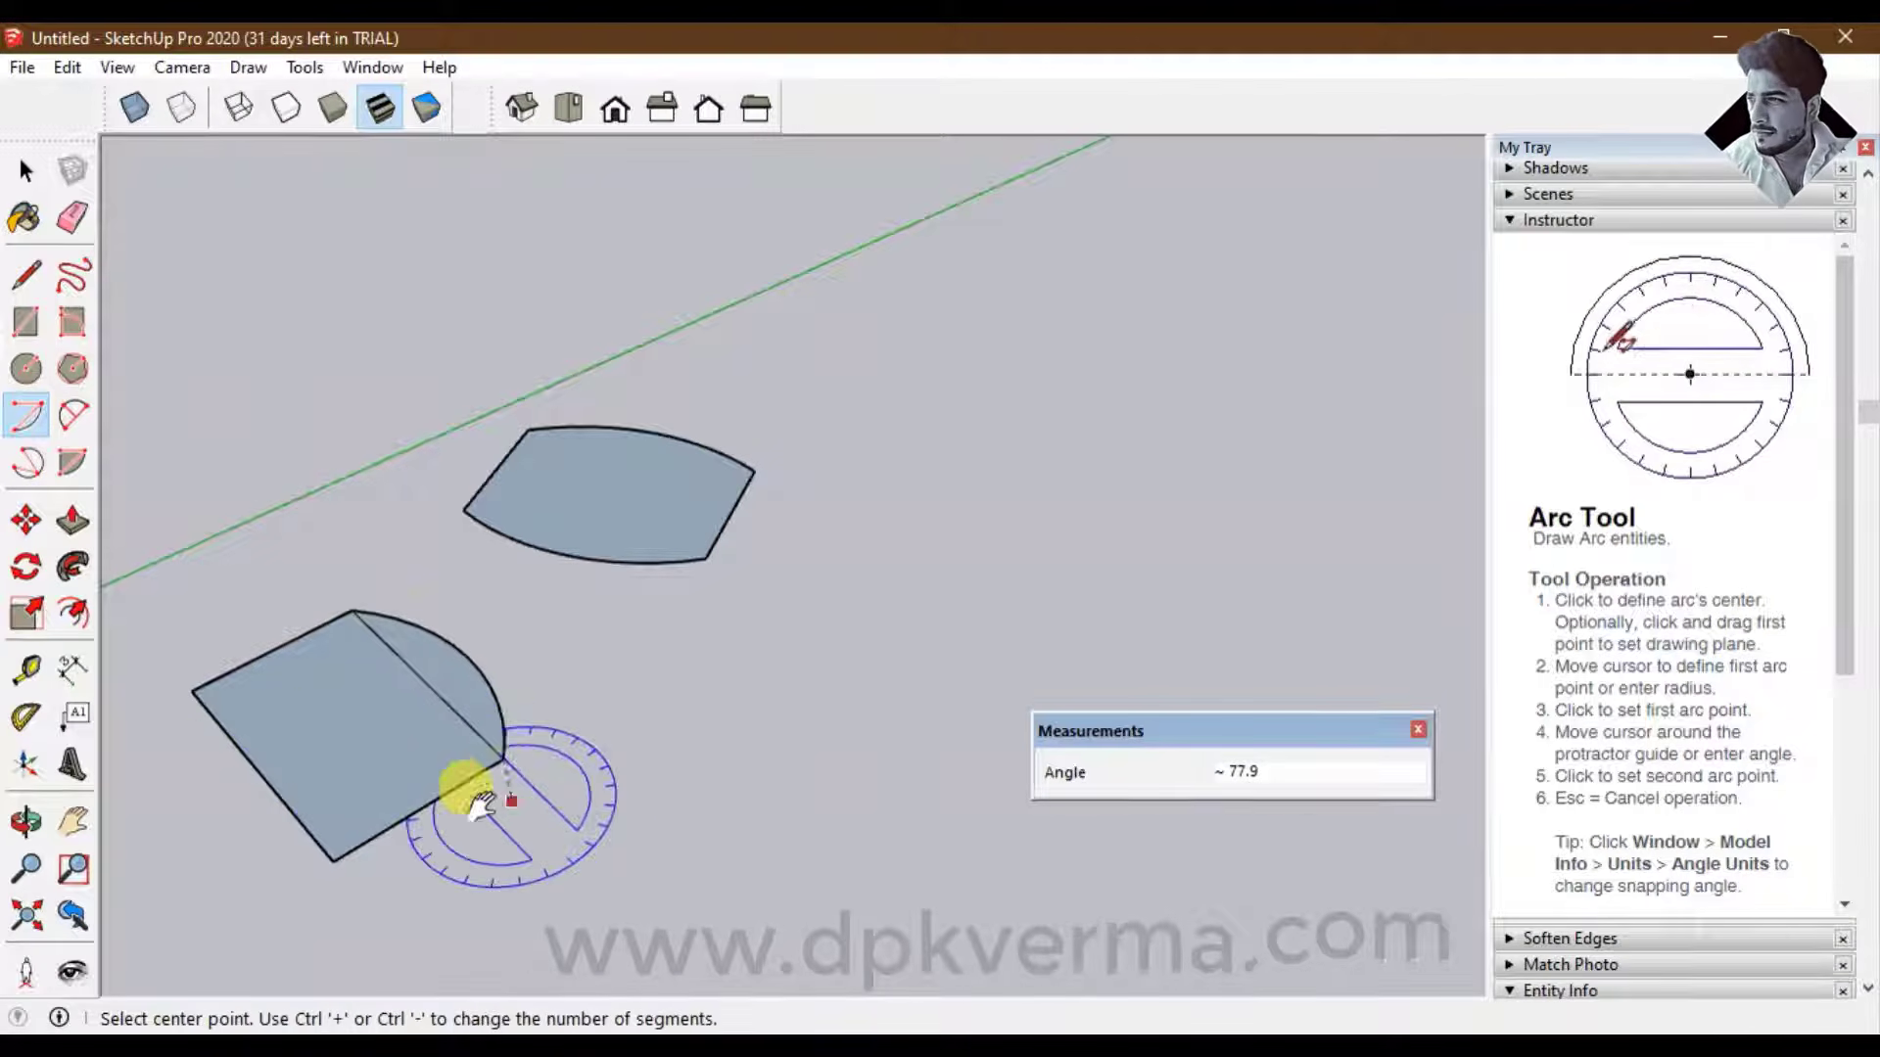
middle_drag(454, 780, 563, 612)
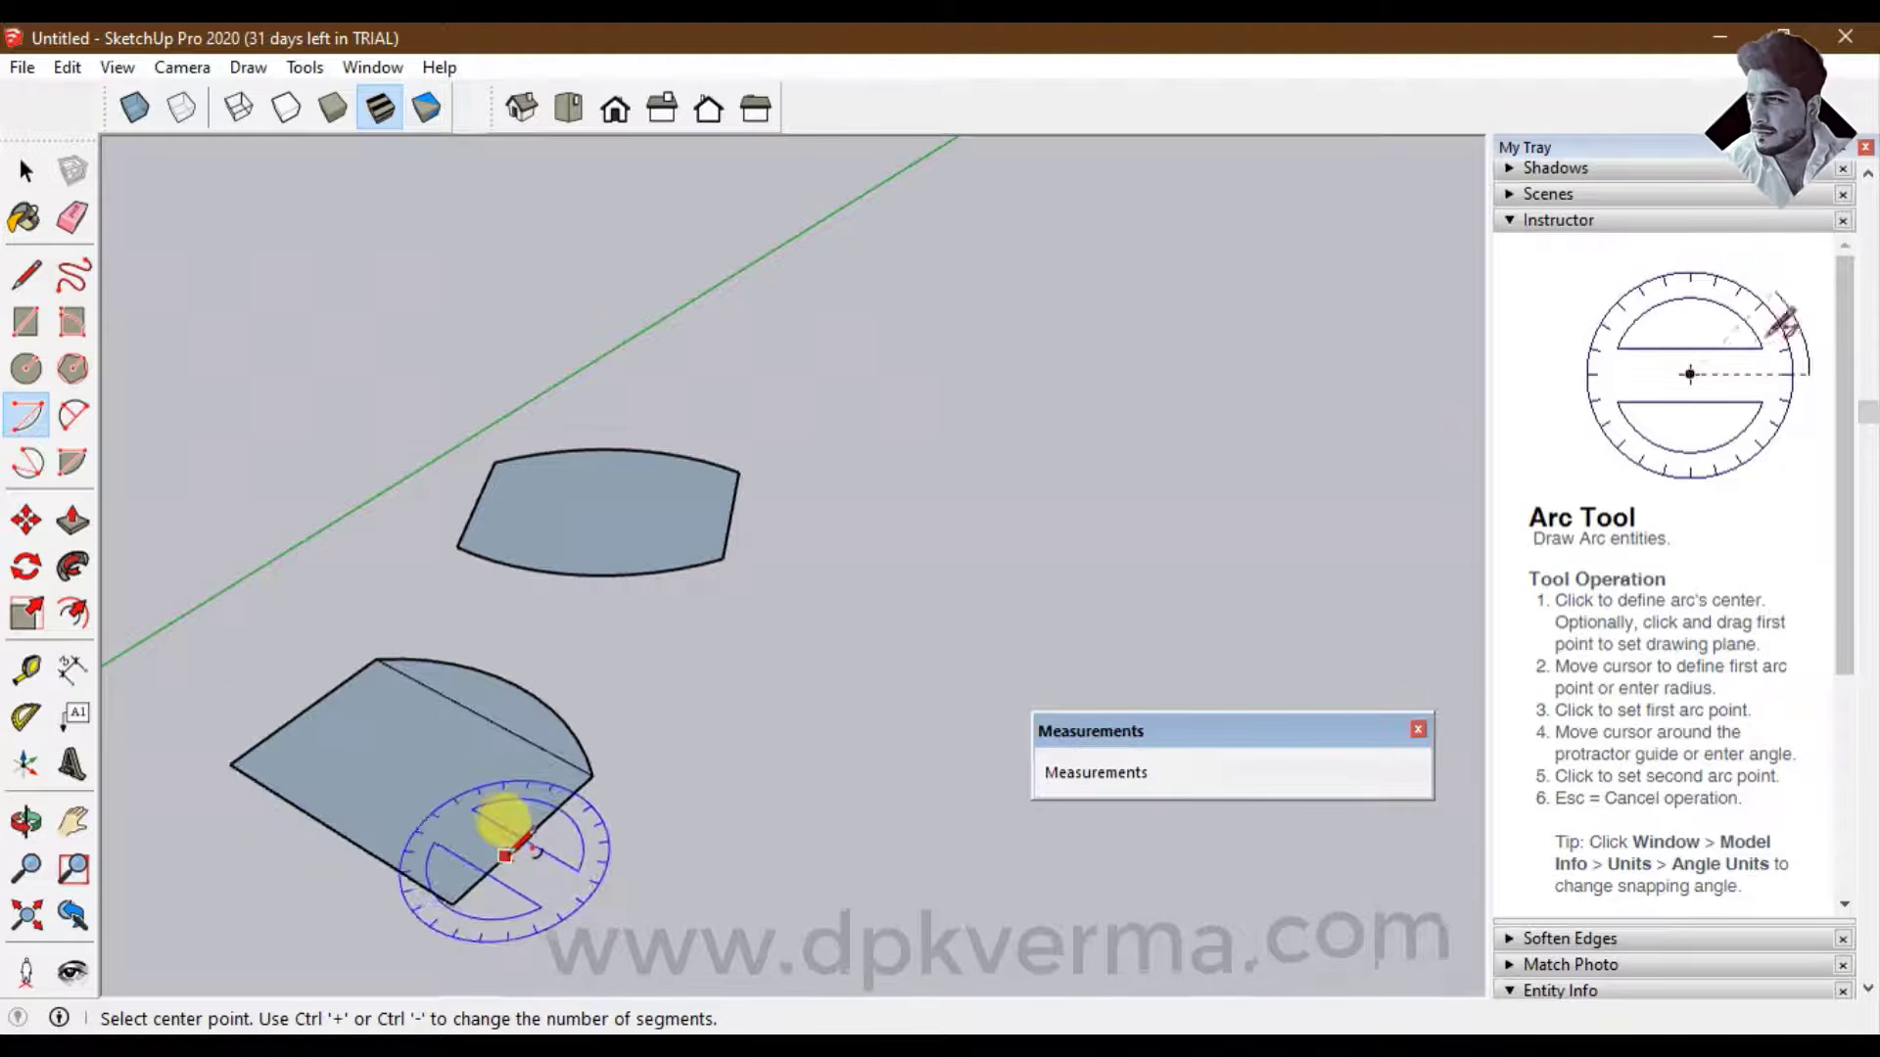
click(526, 837)
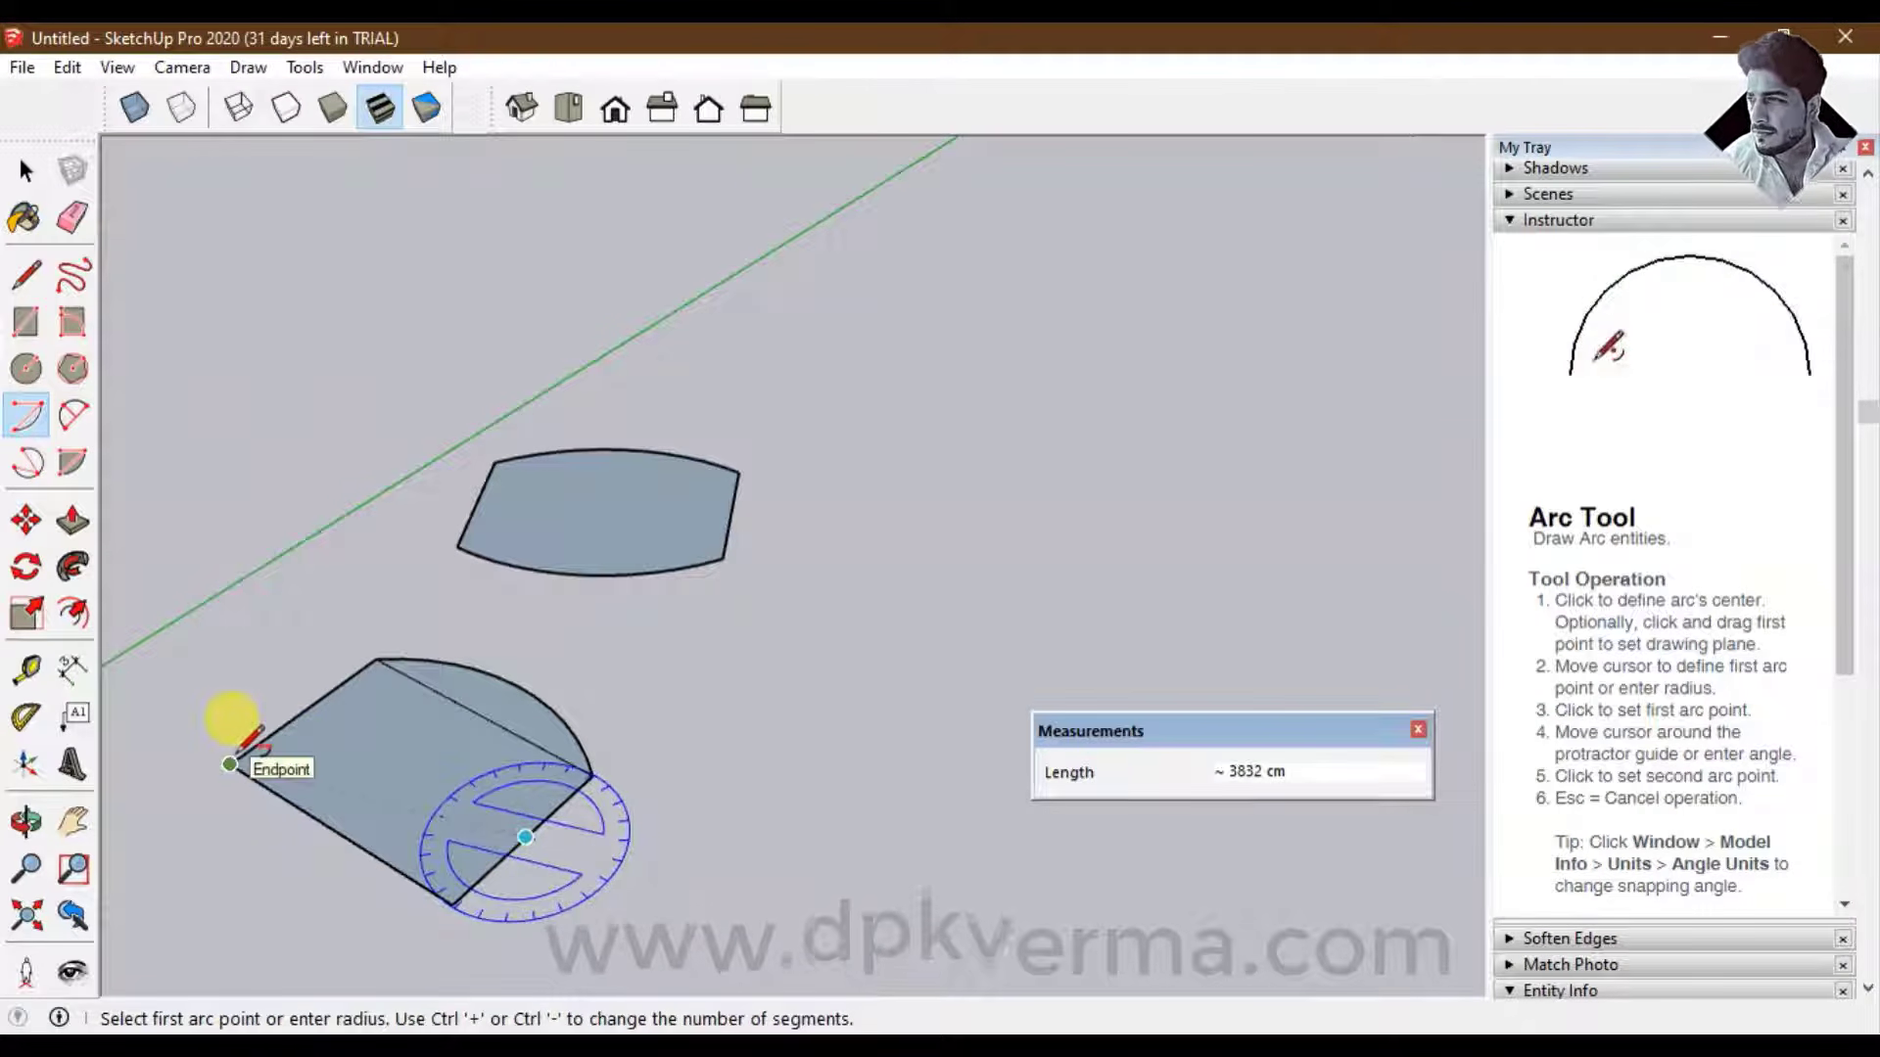
click(230, 763)
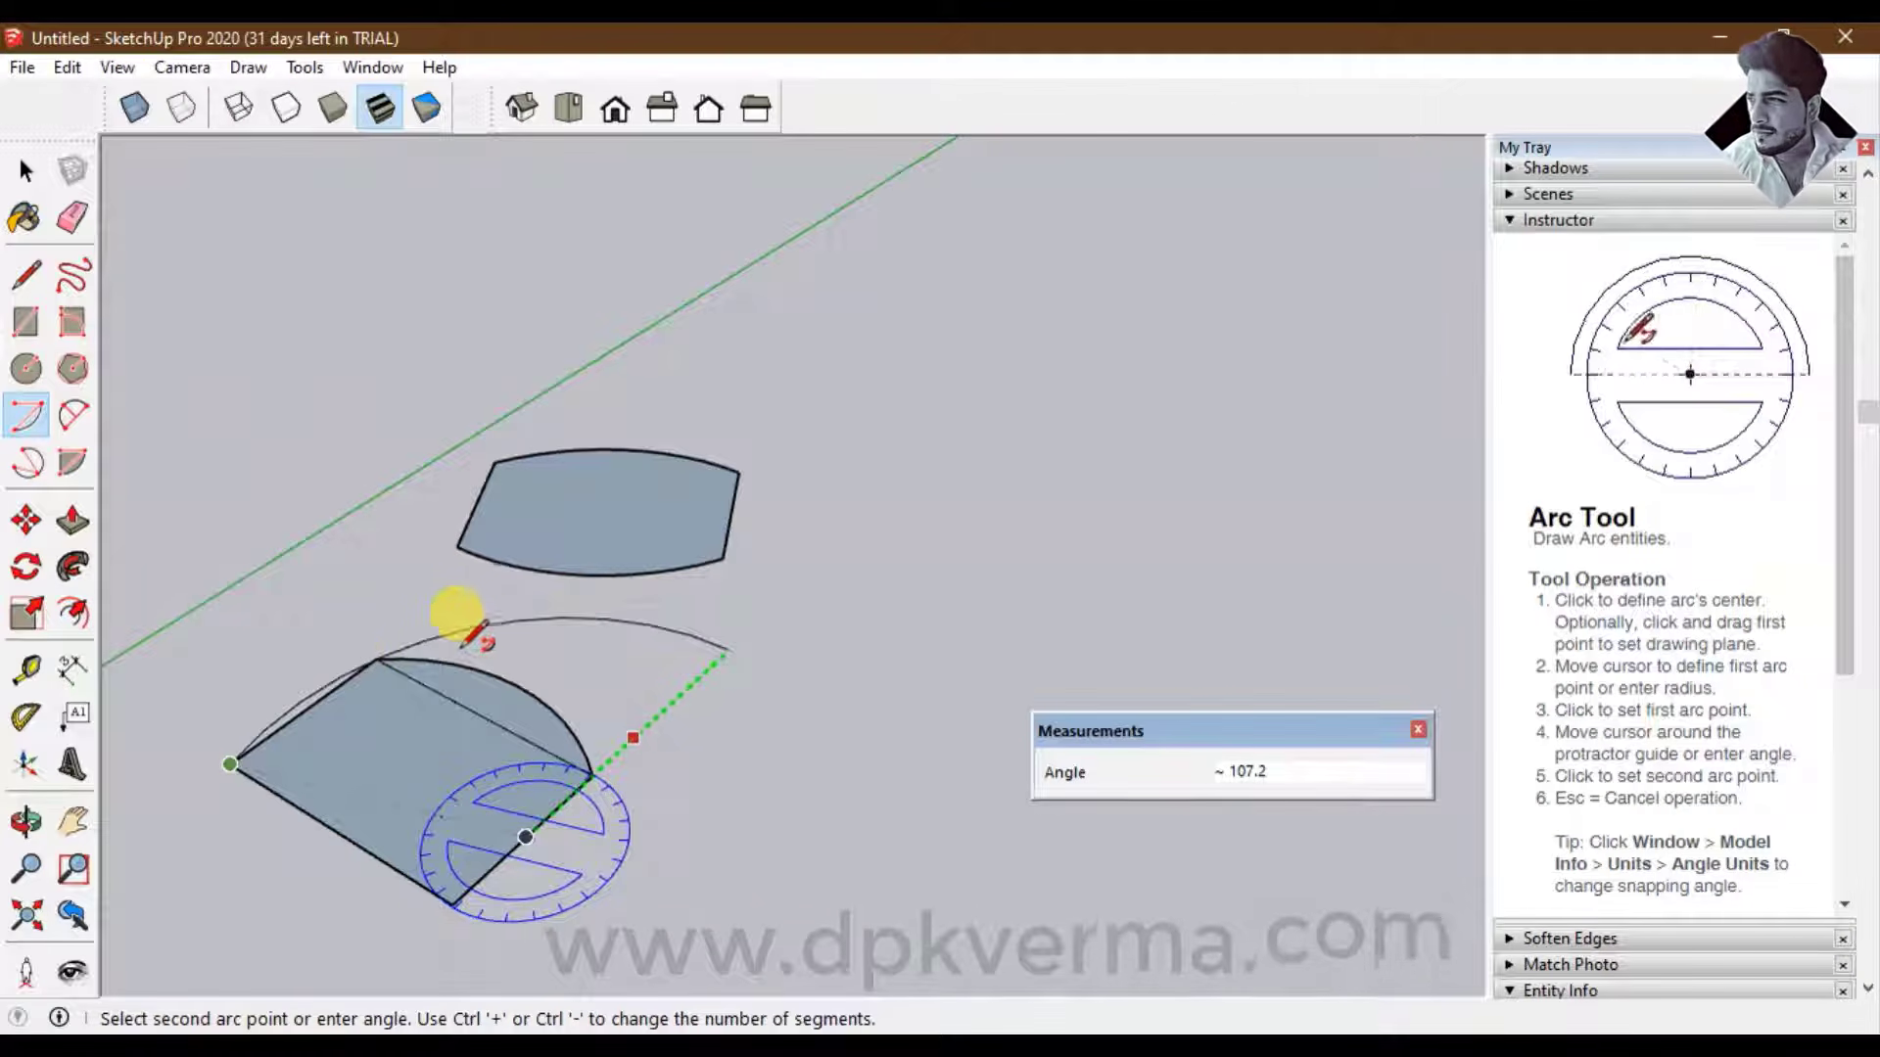
click(377, 661)
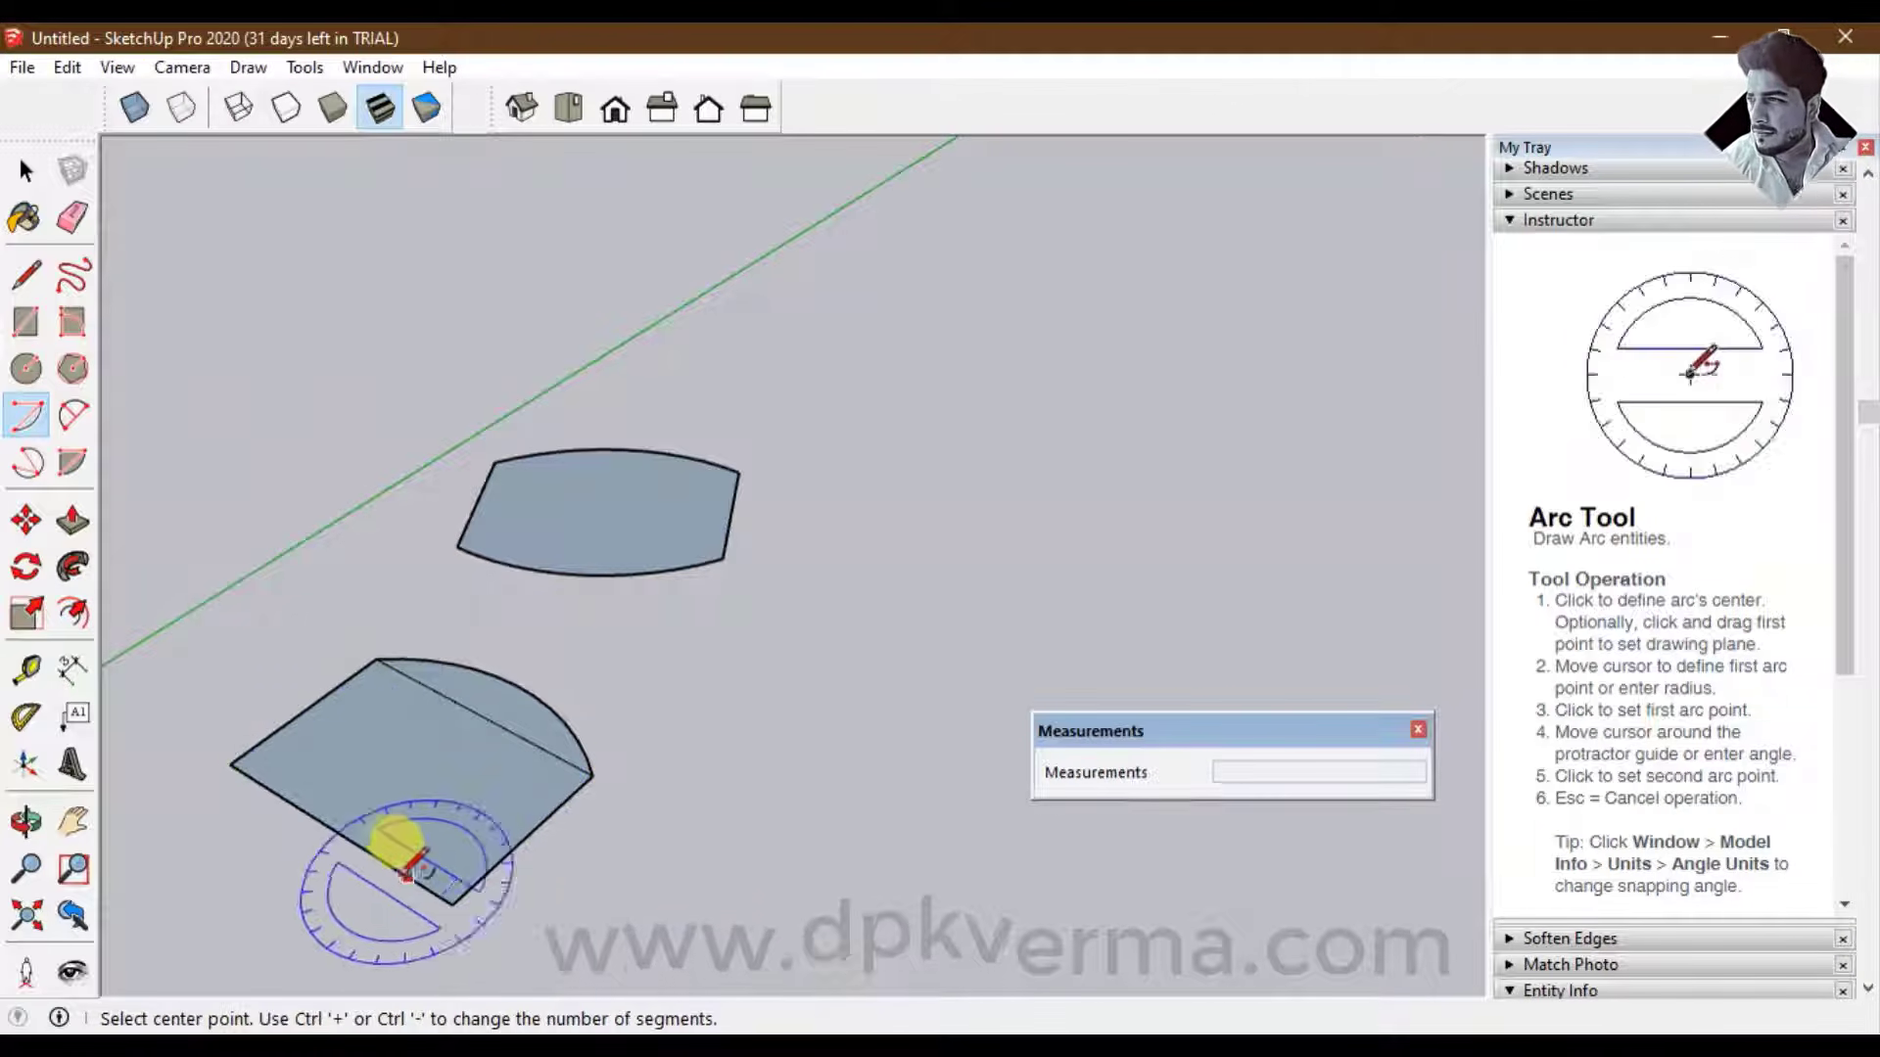
Draw an arc between the rectangle's other two corners, centred on the midpoint of the side under the first arc
click(479, 715)
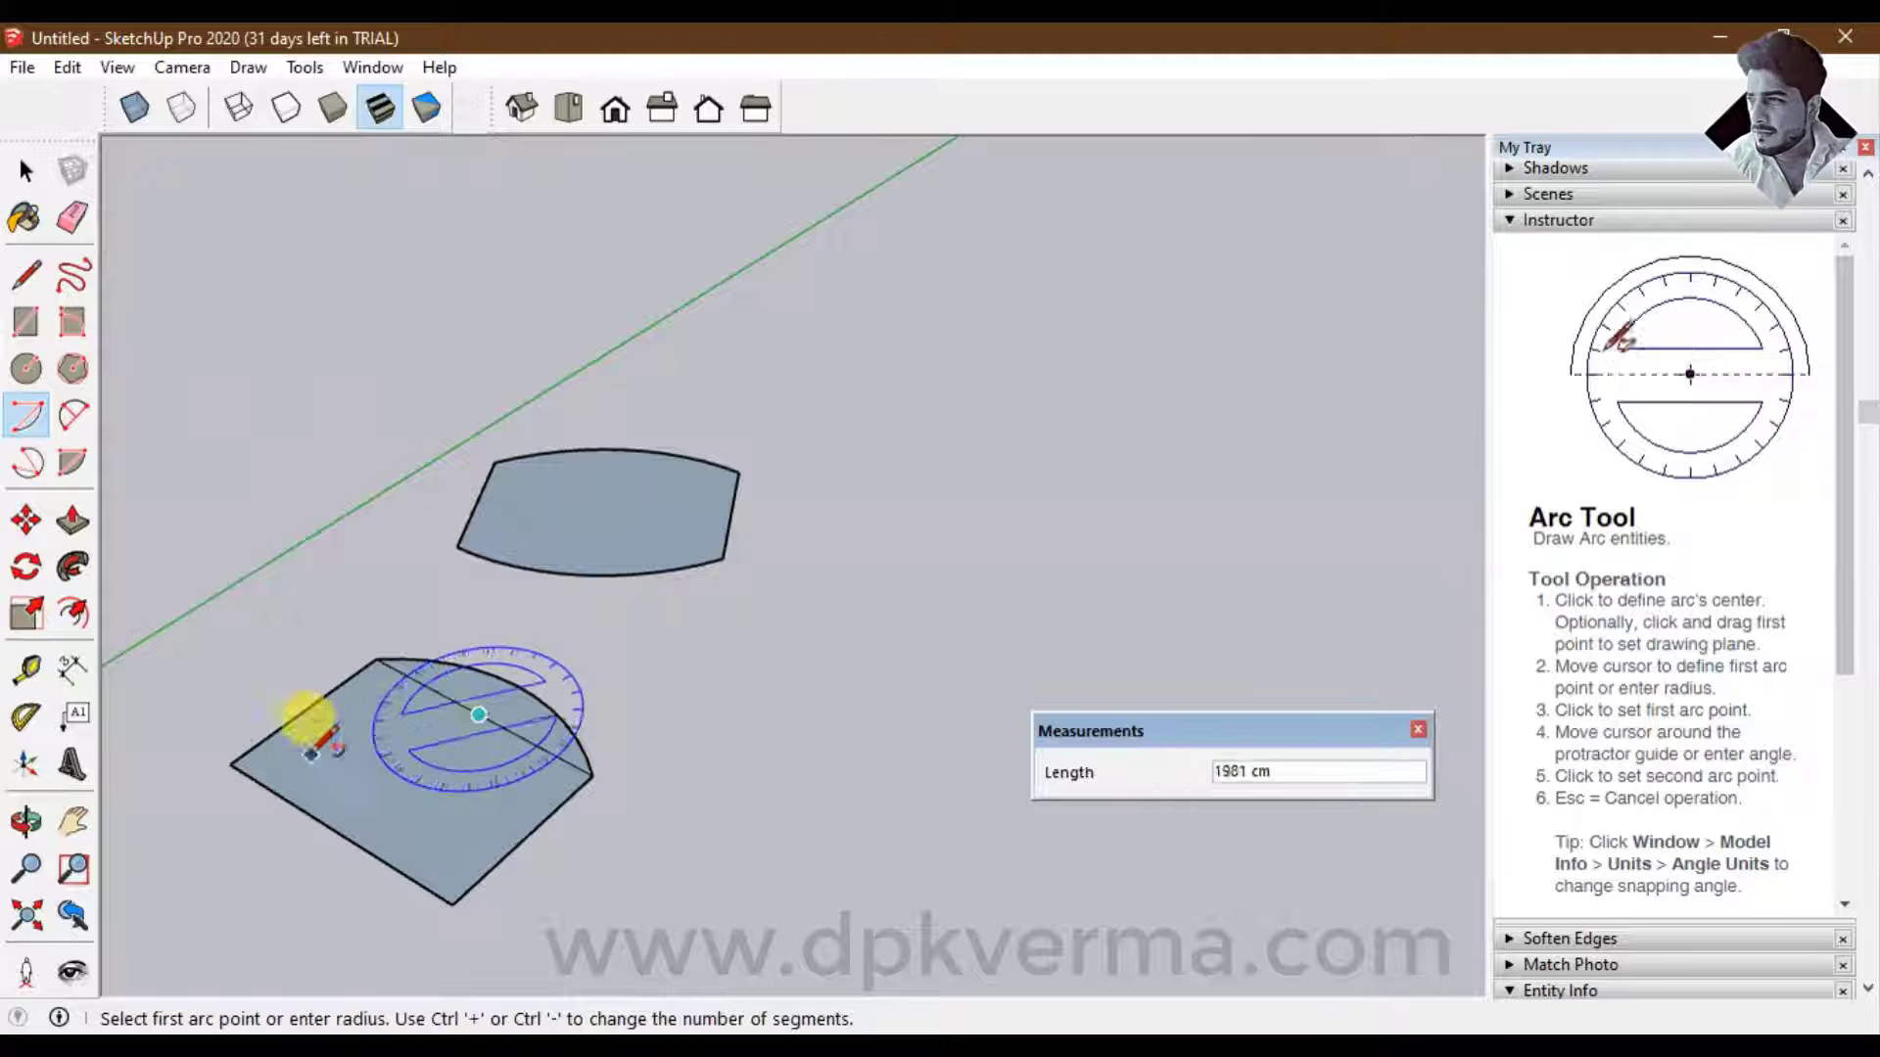
click(230, 762)
click(451, 902)
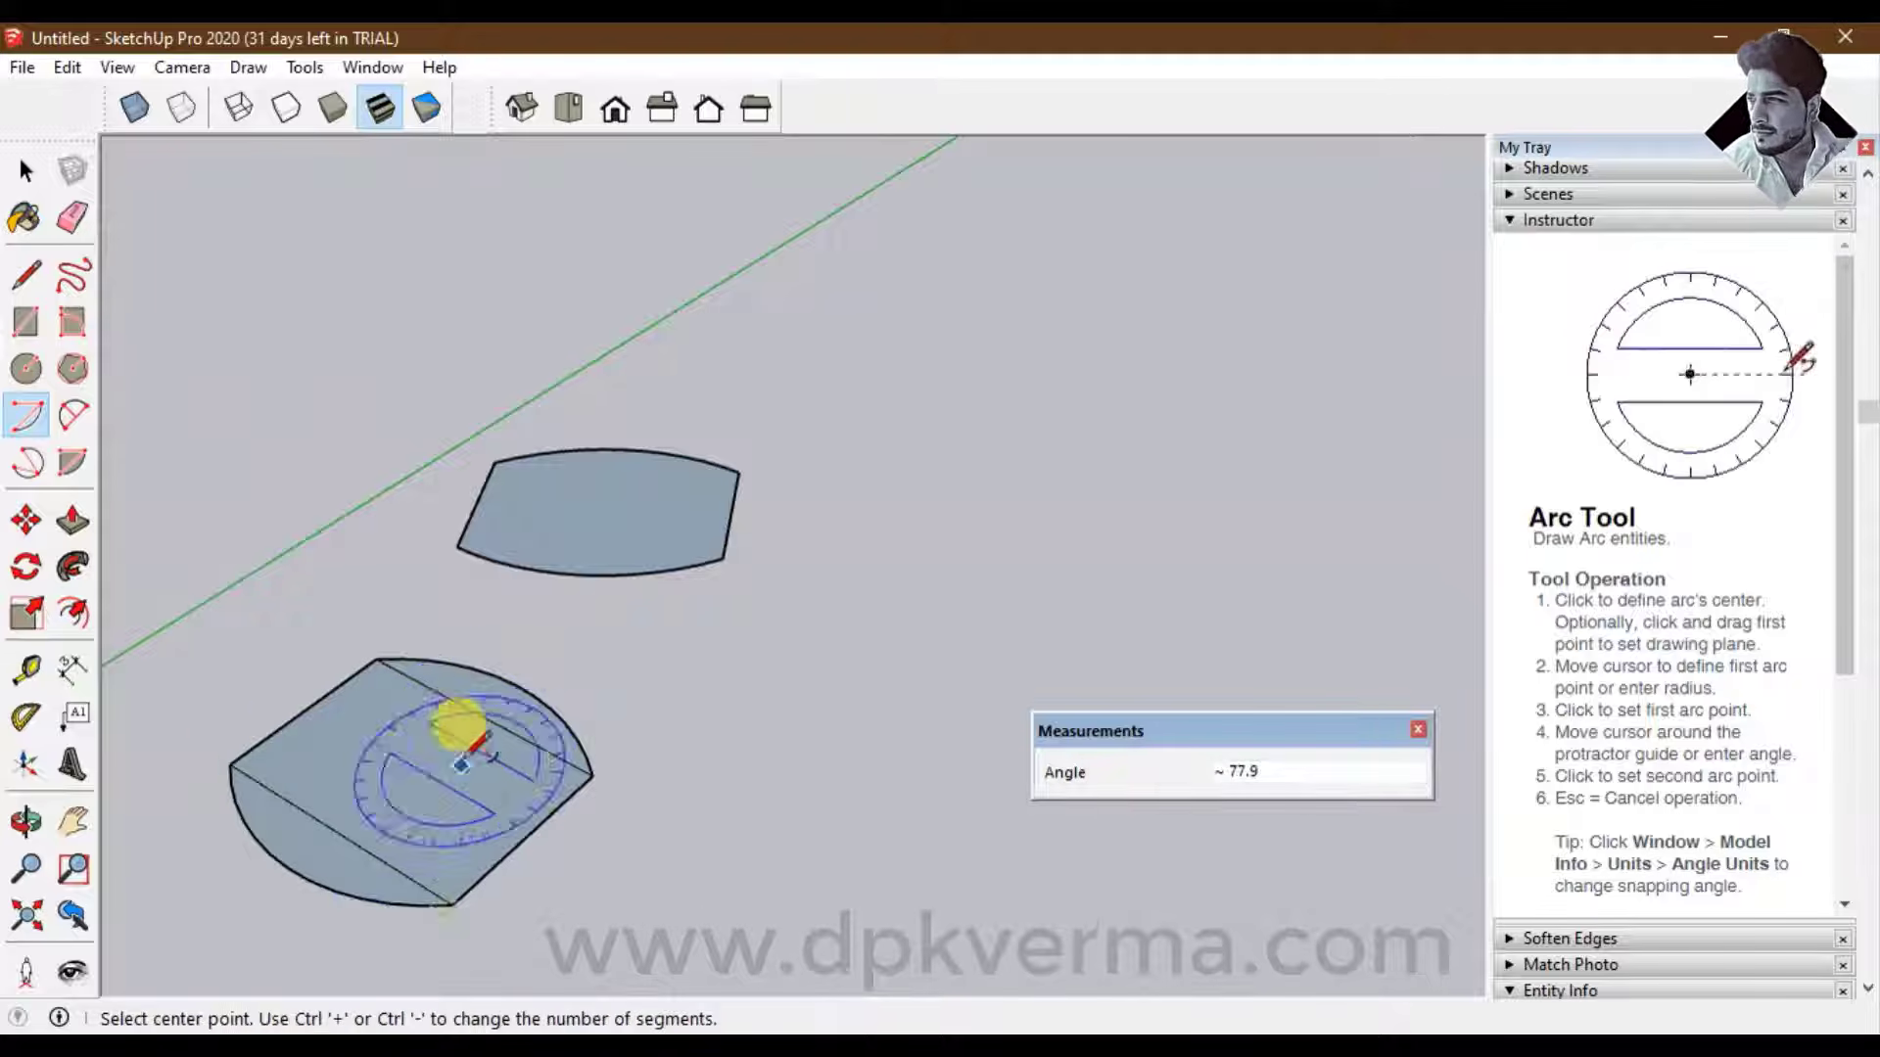
middle_drag(646, 774, 503, 685)
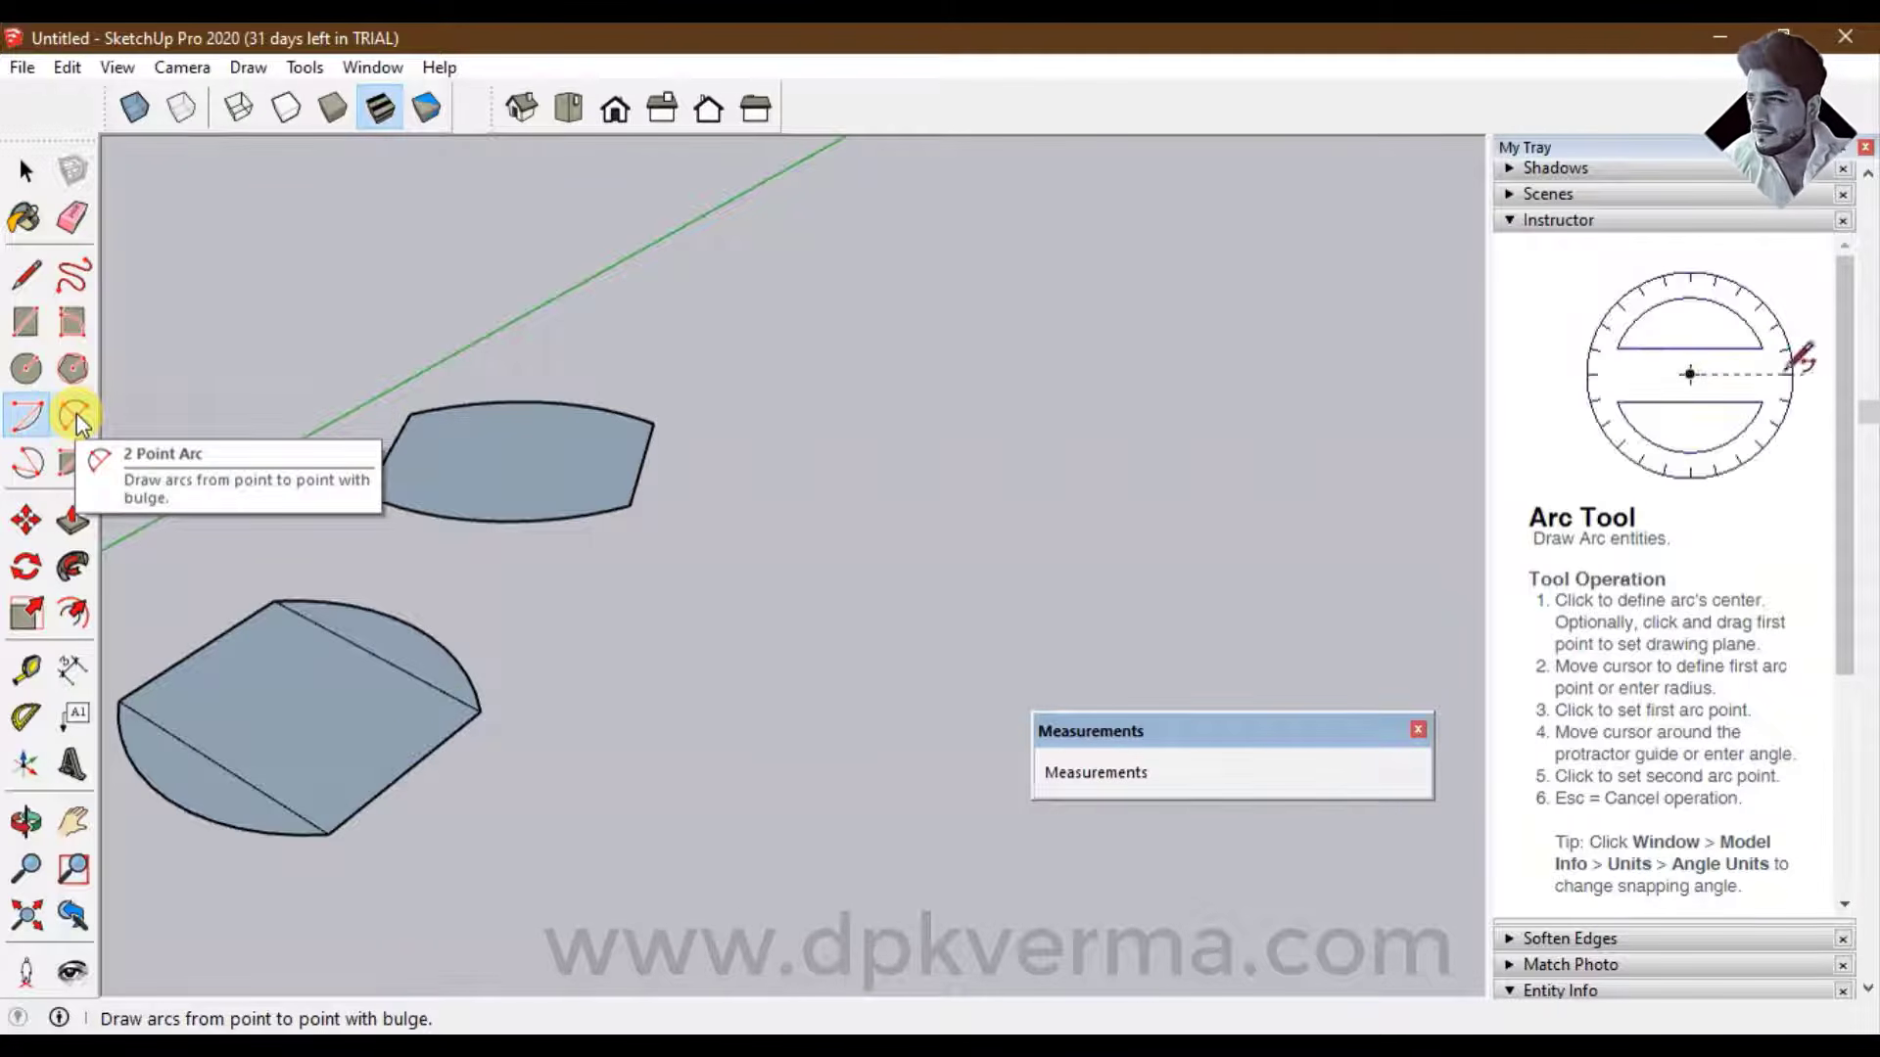
middle_drag(478, 733, 440, 676)
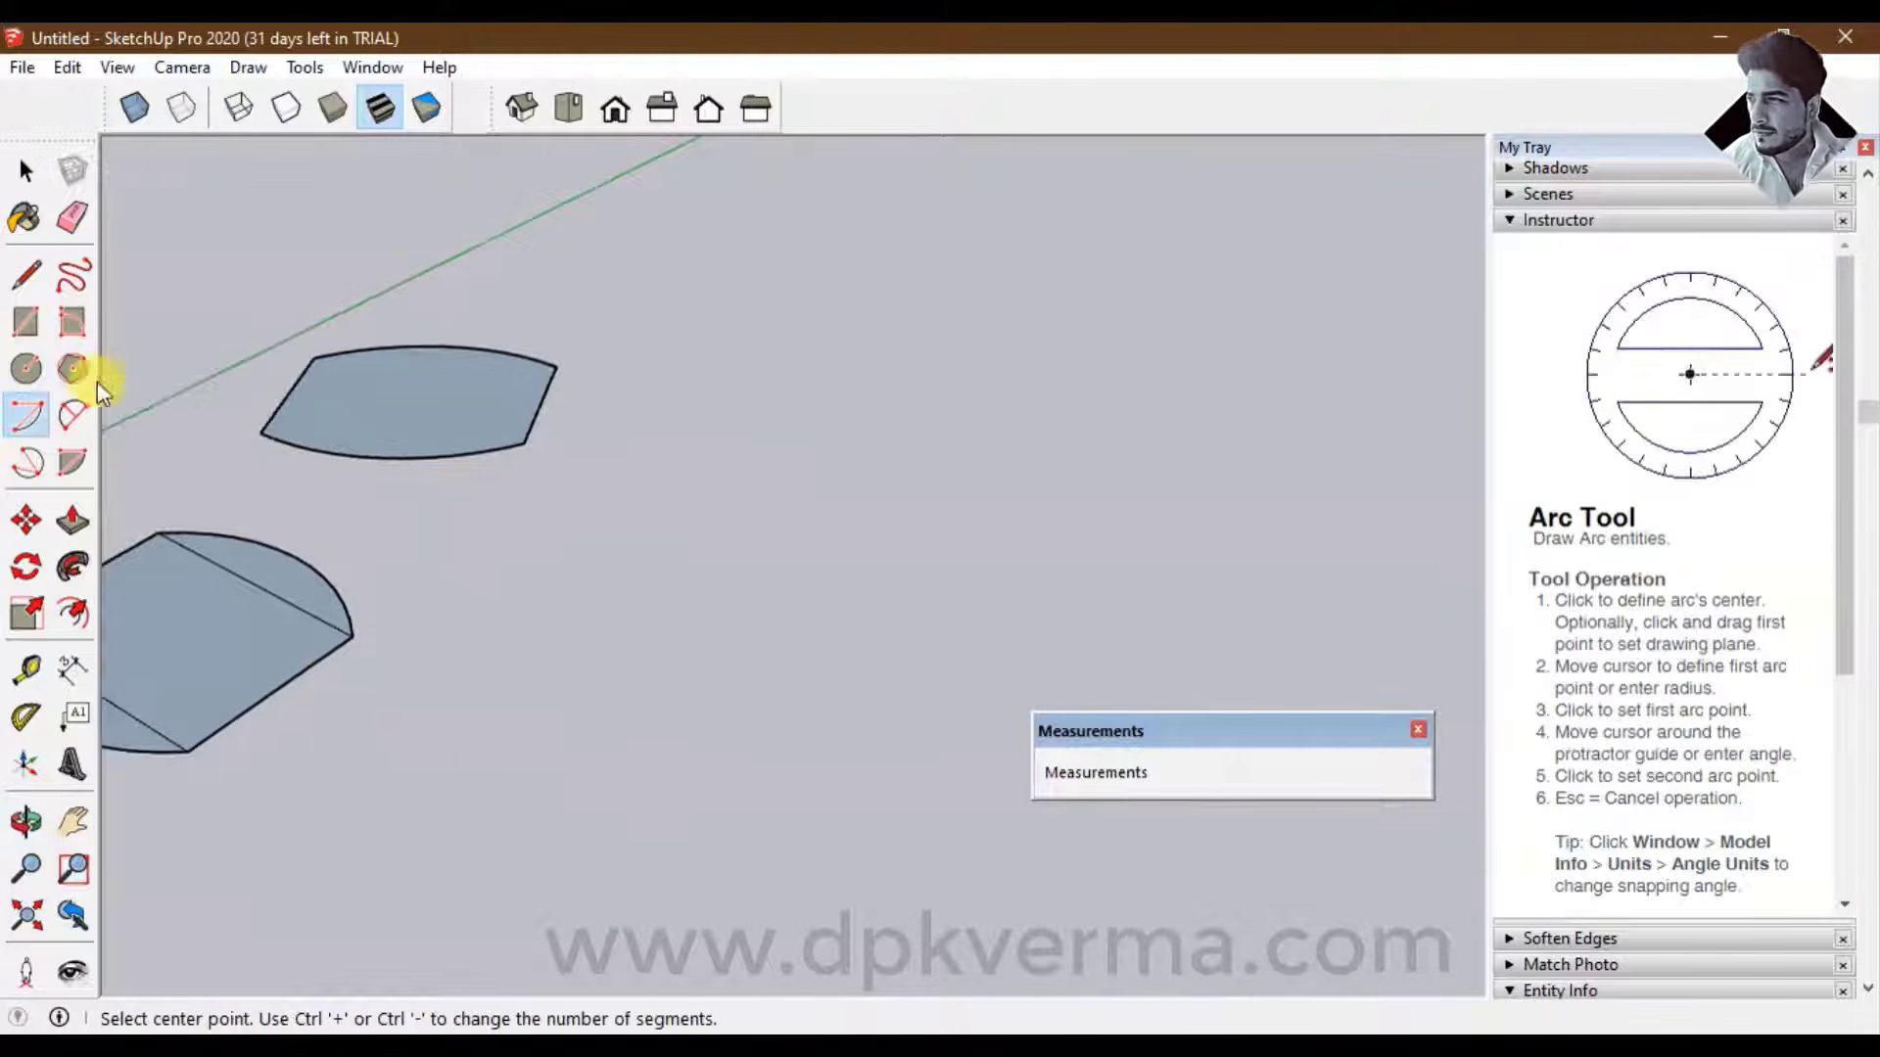
click(26, 322)
click(404, 783)
click(566, 884)
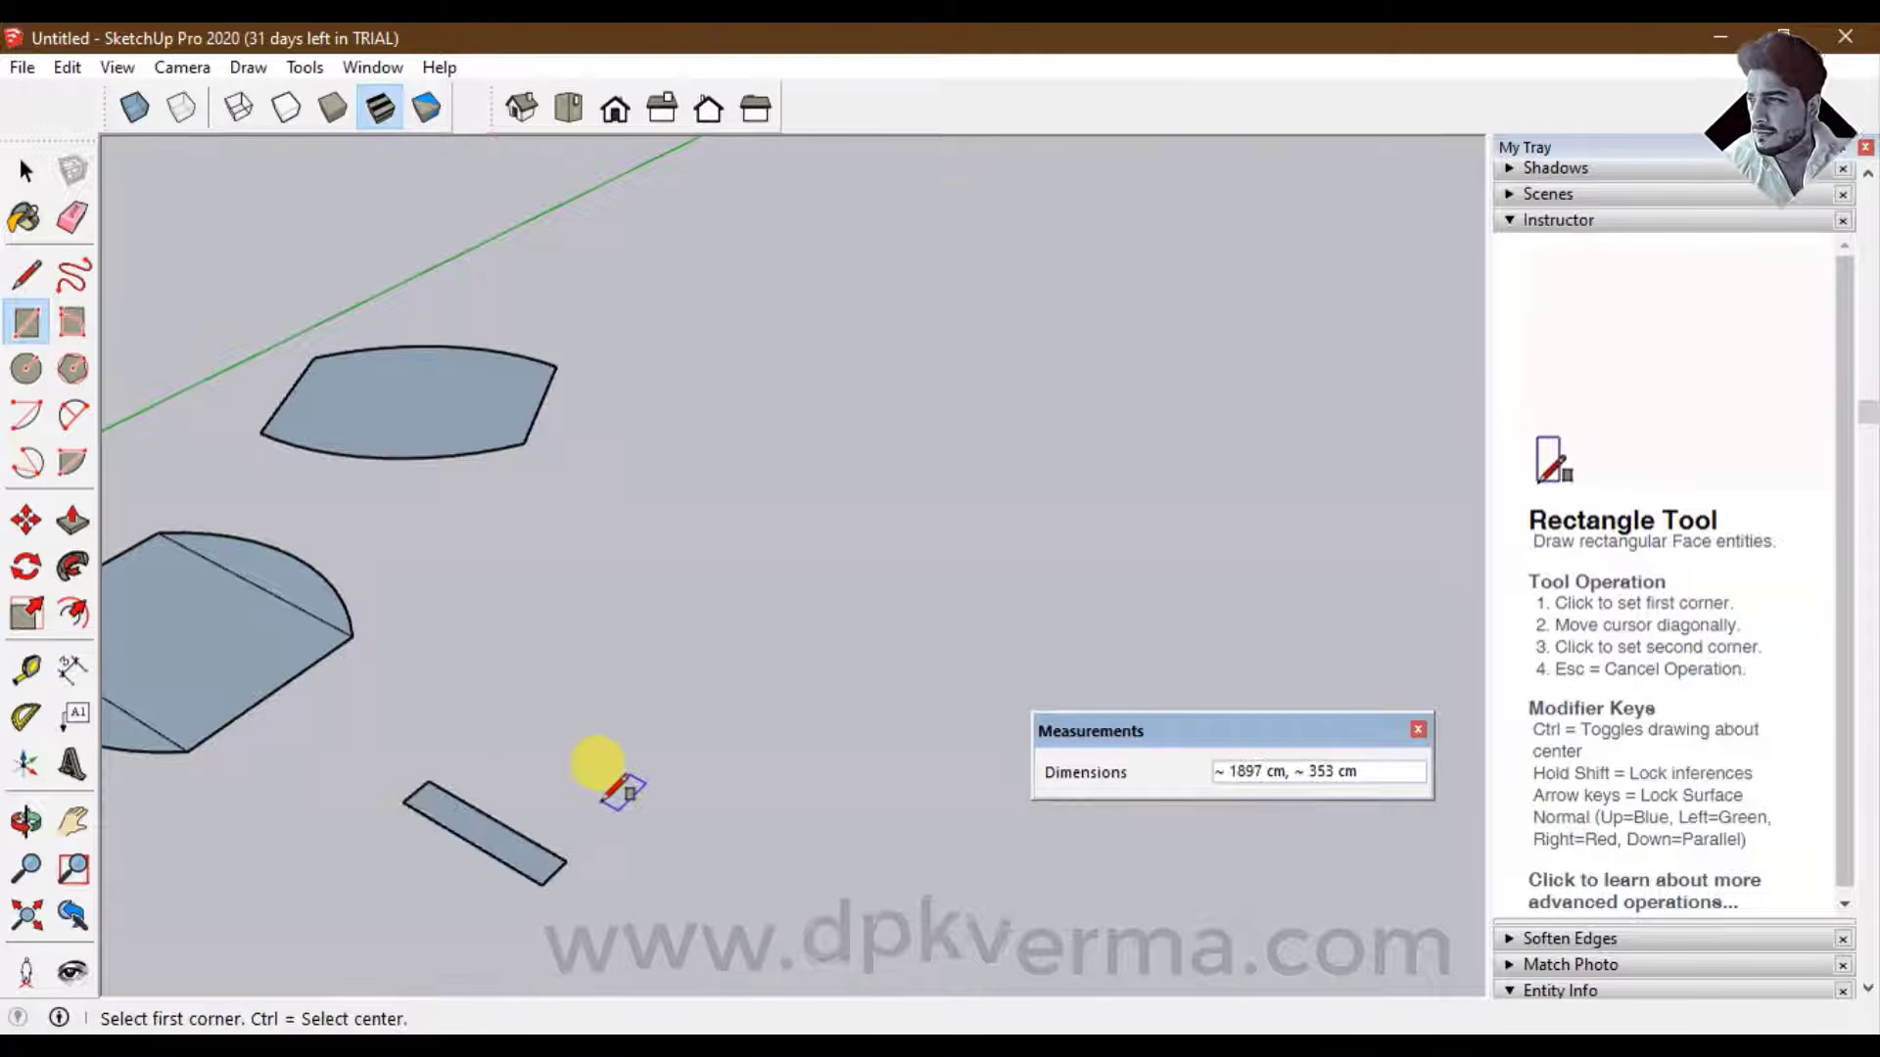
key(ctrl+z)
Draw a square with sides of about 2675 cm and add a two-point arc bulging about 1456 cm outward on its far side
click(402, 832)
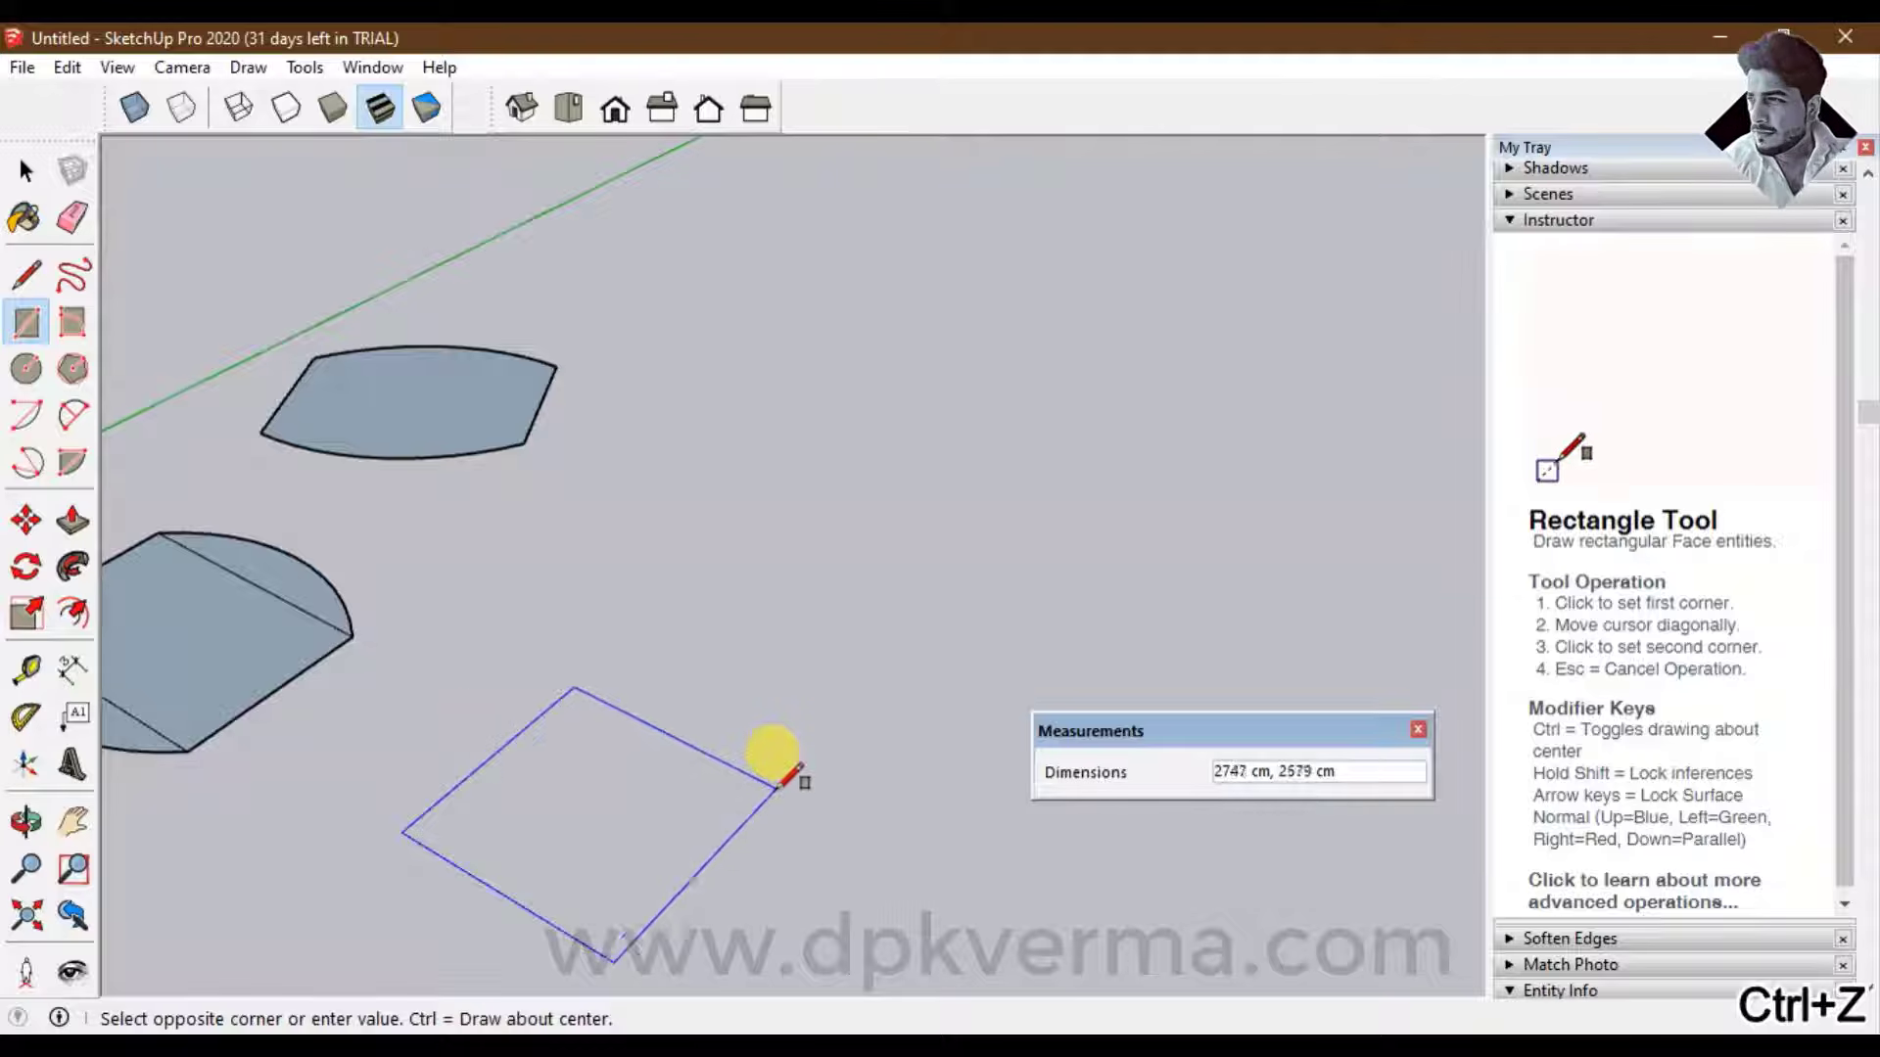
click(773, 781)
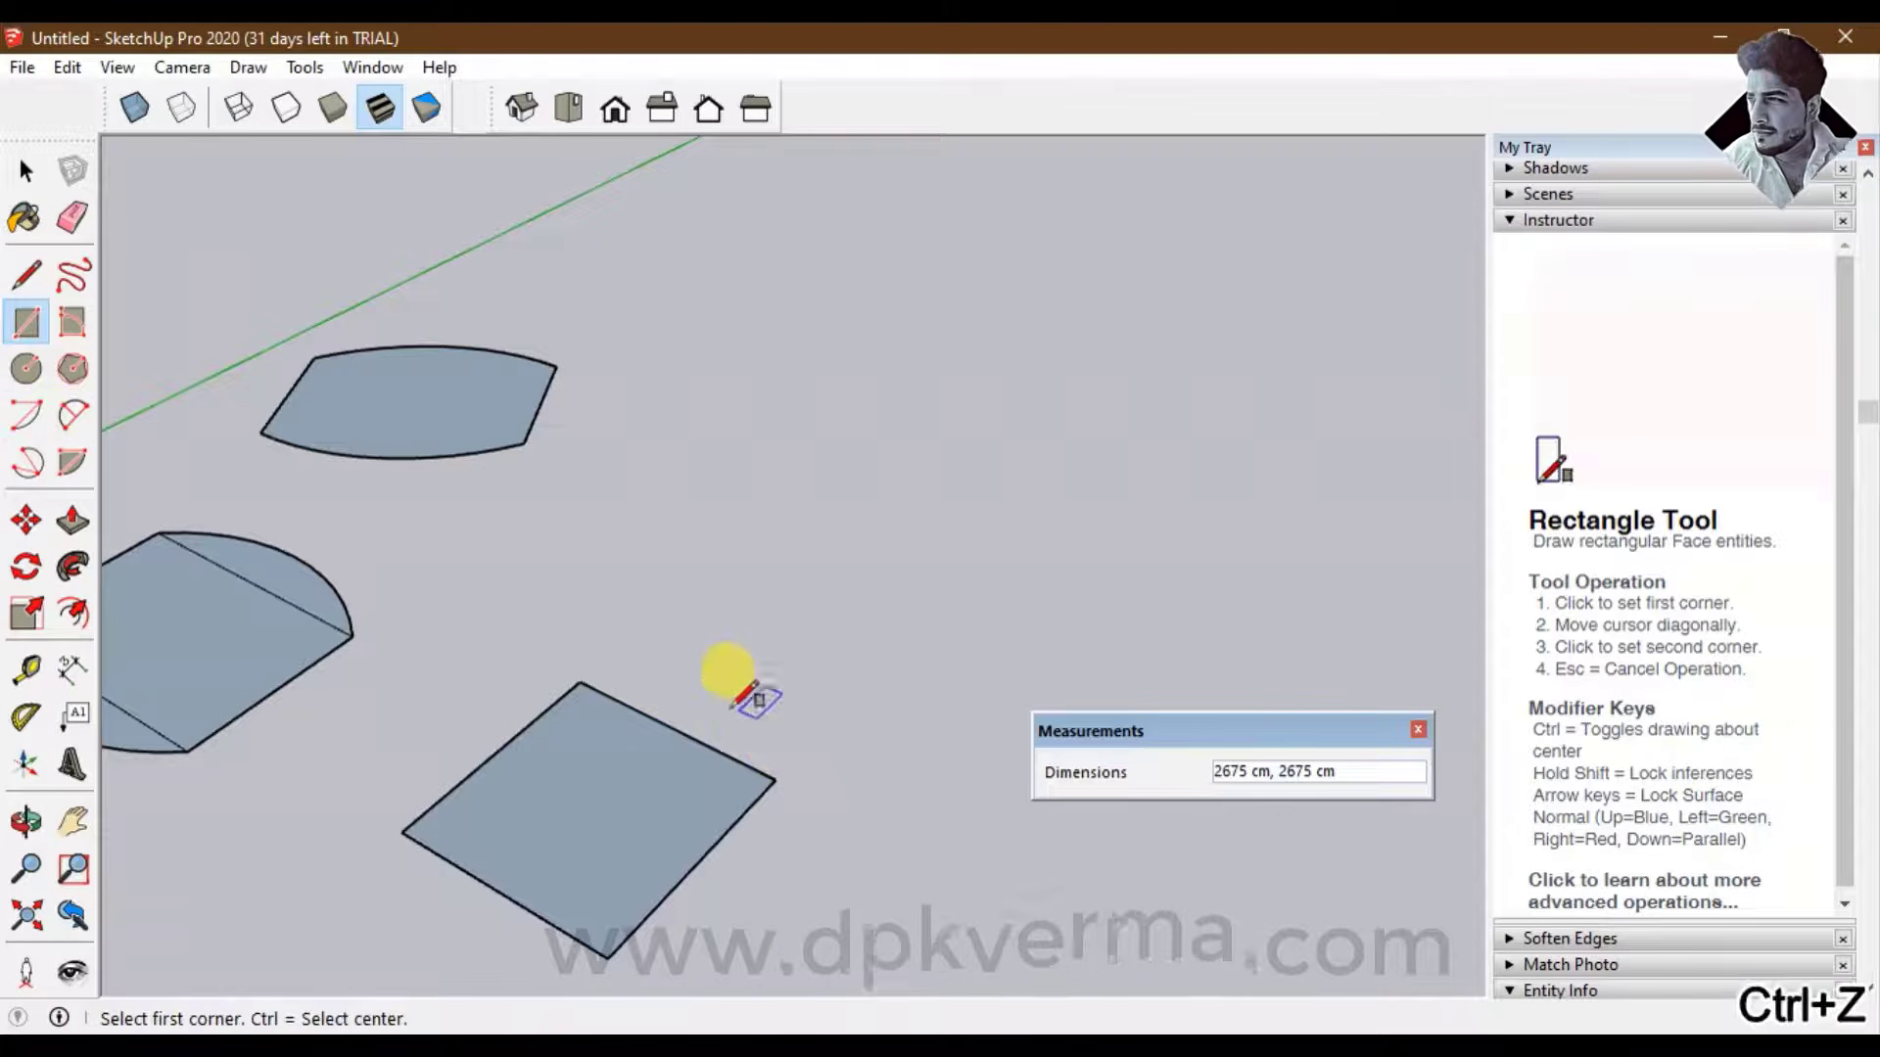
click(73, 415)
click(580, 683)
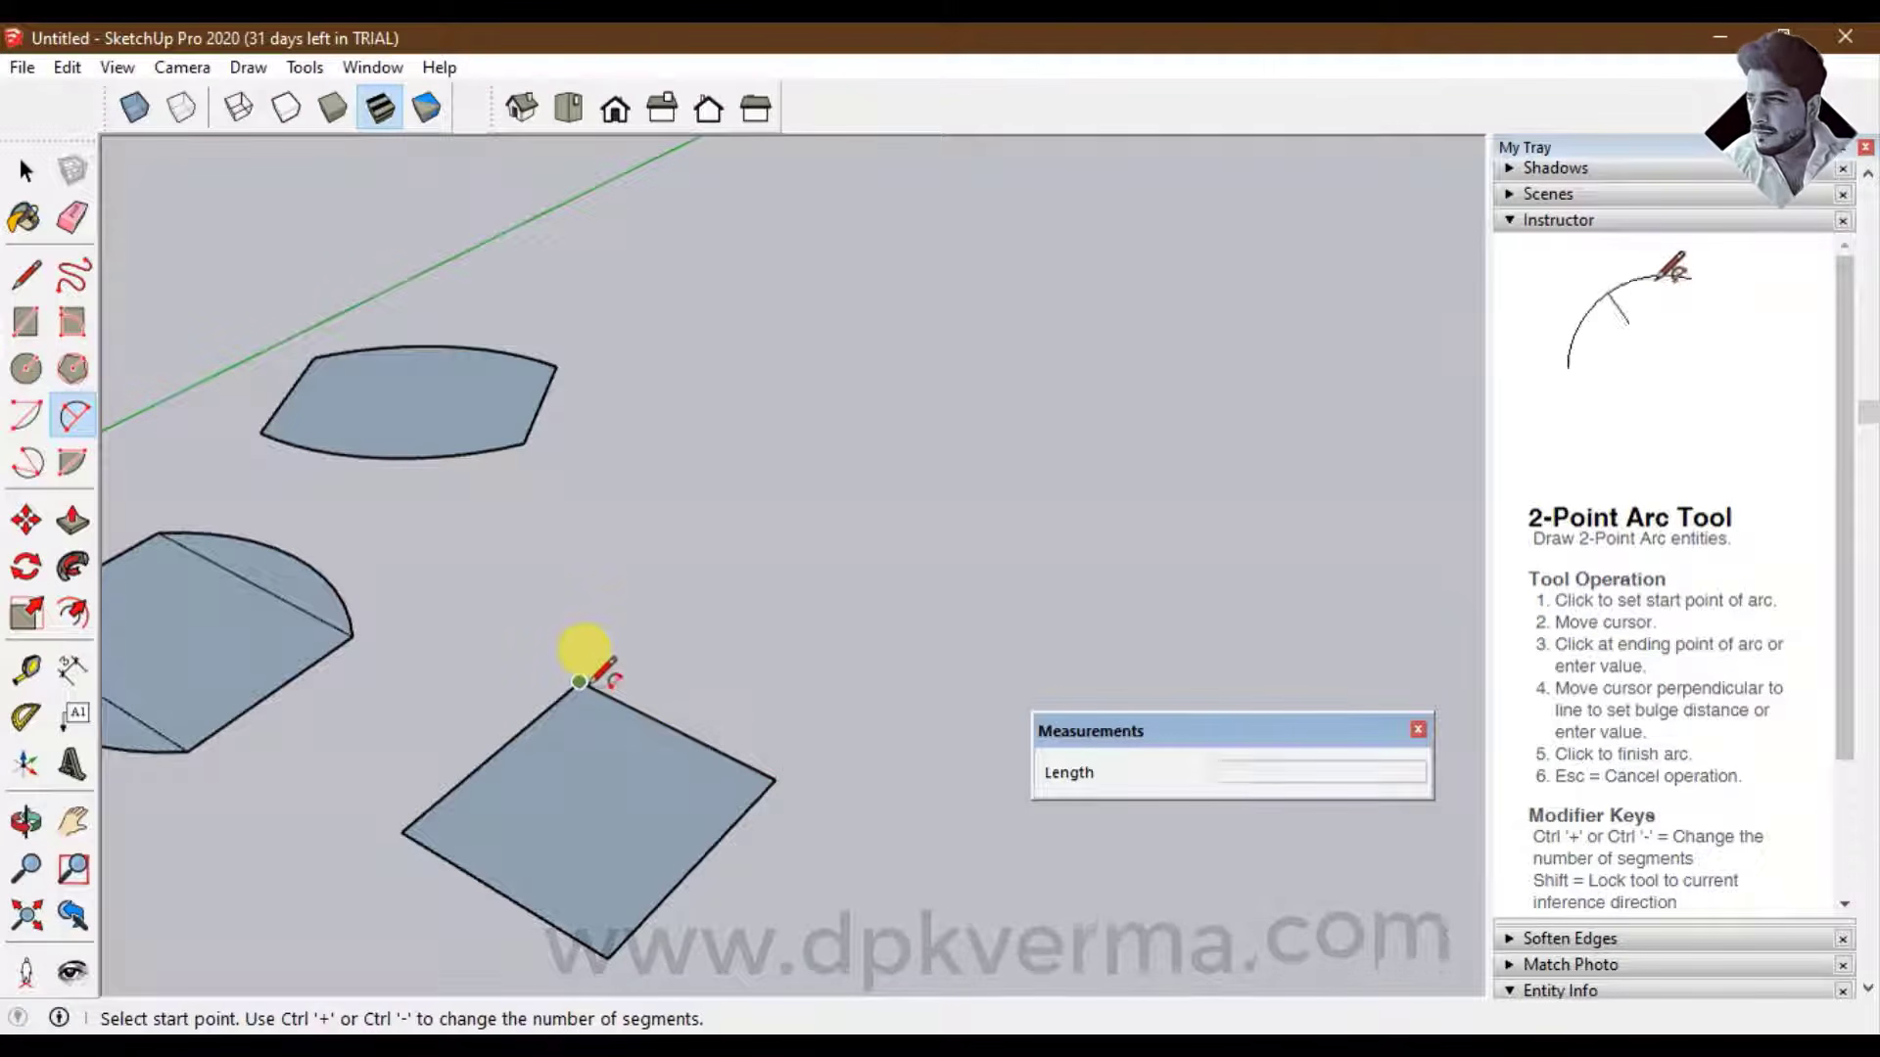
click(774, 780)
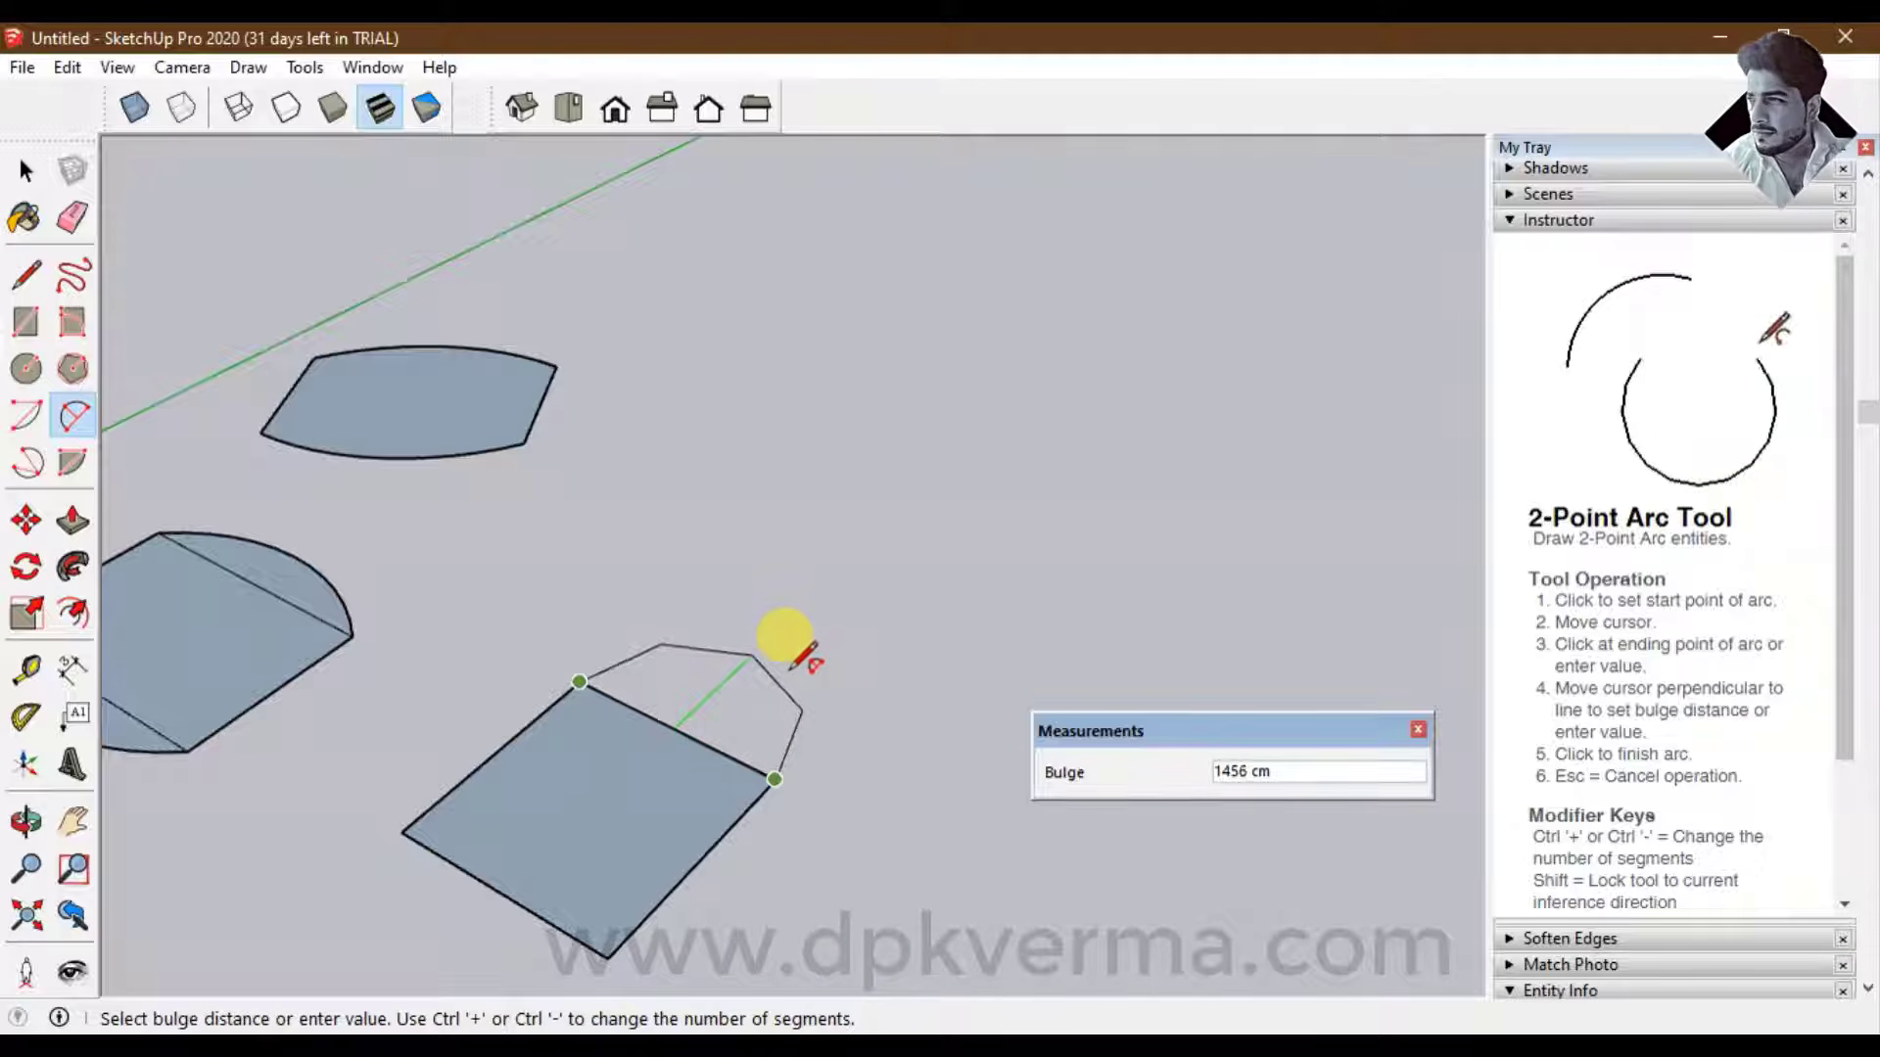
click(793, 668)
Draw a freestanding arc of about 130° from a centre point in the empty area beyond the square
middle_drag(795, 670, 495, 747)
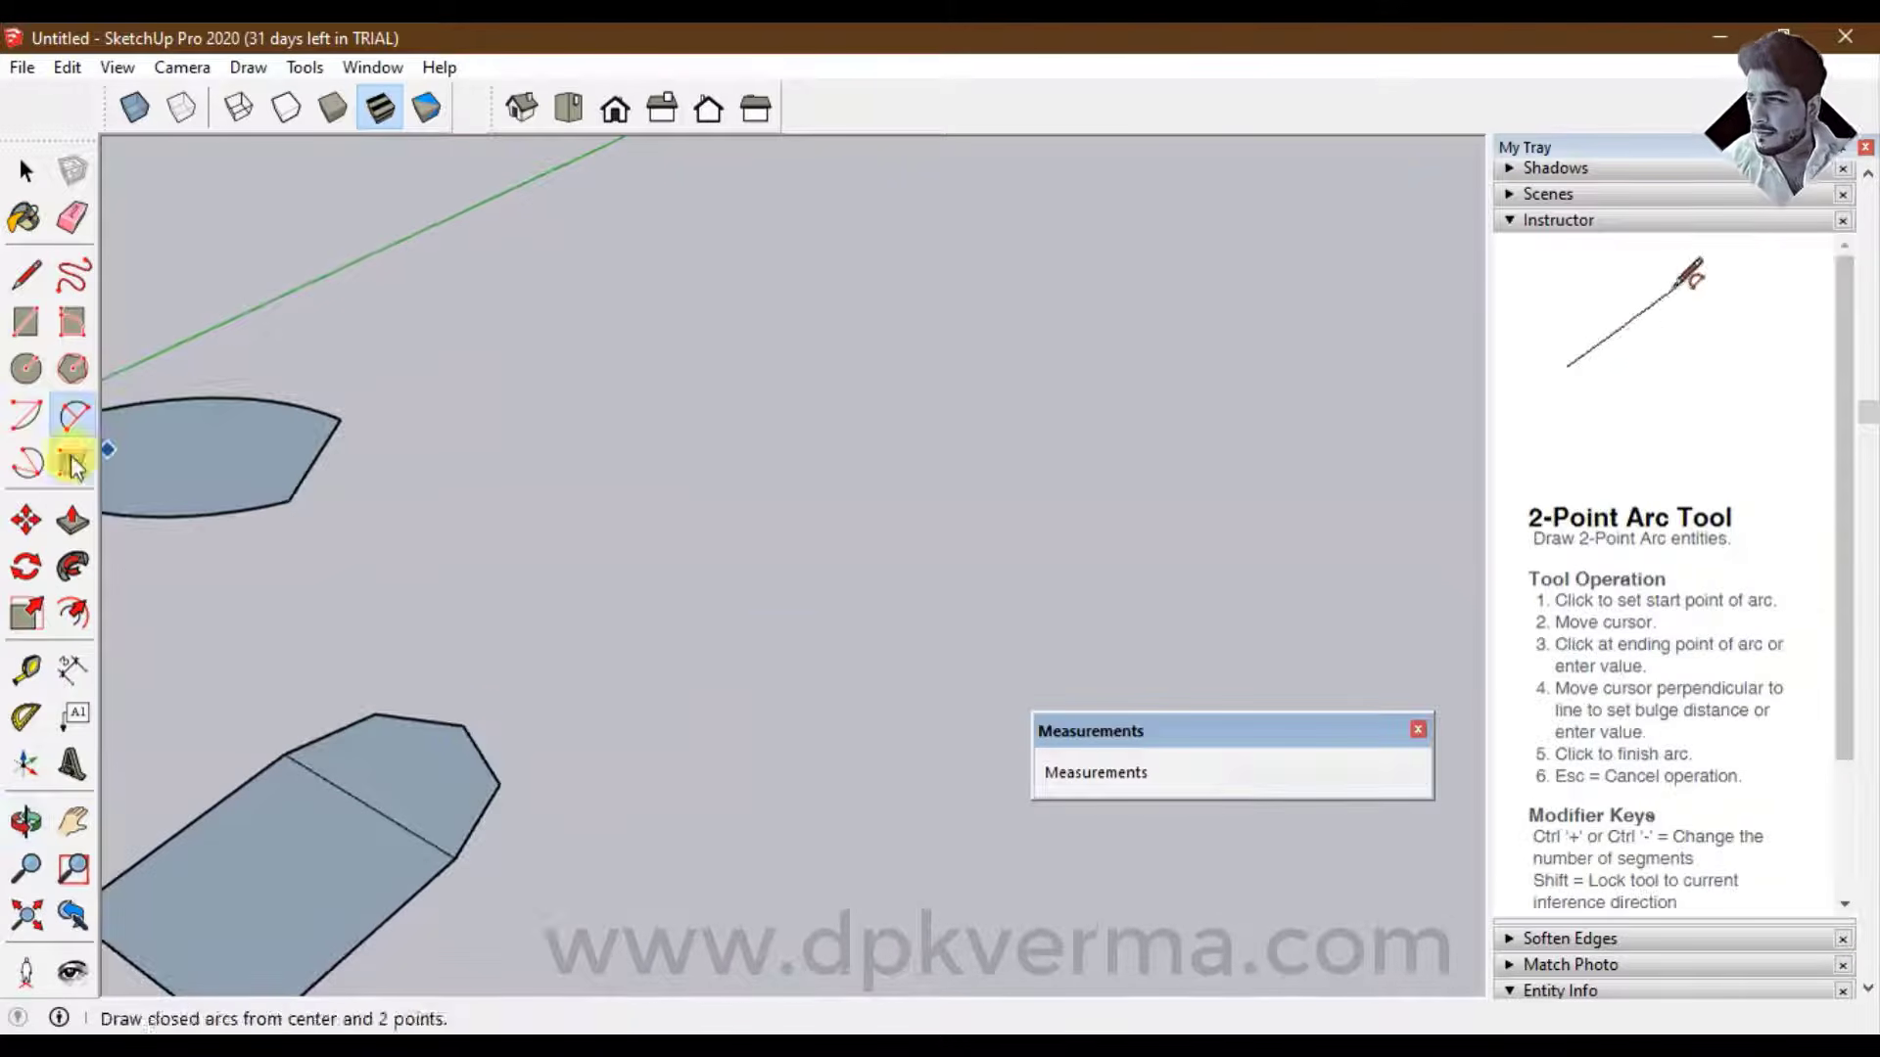
click(26, 415)
click(562, 550)
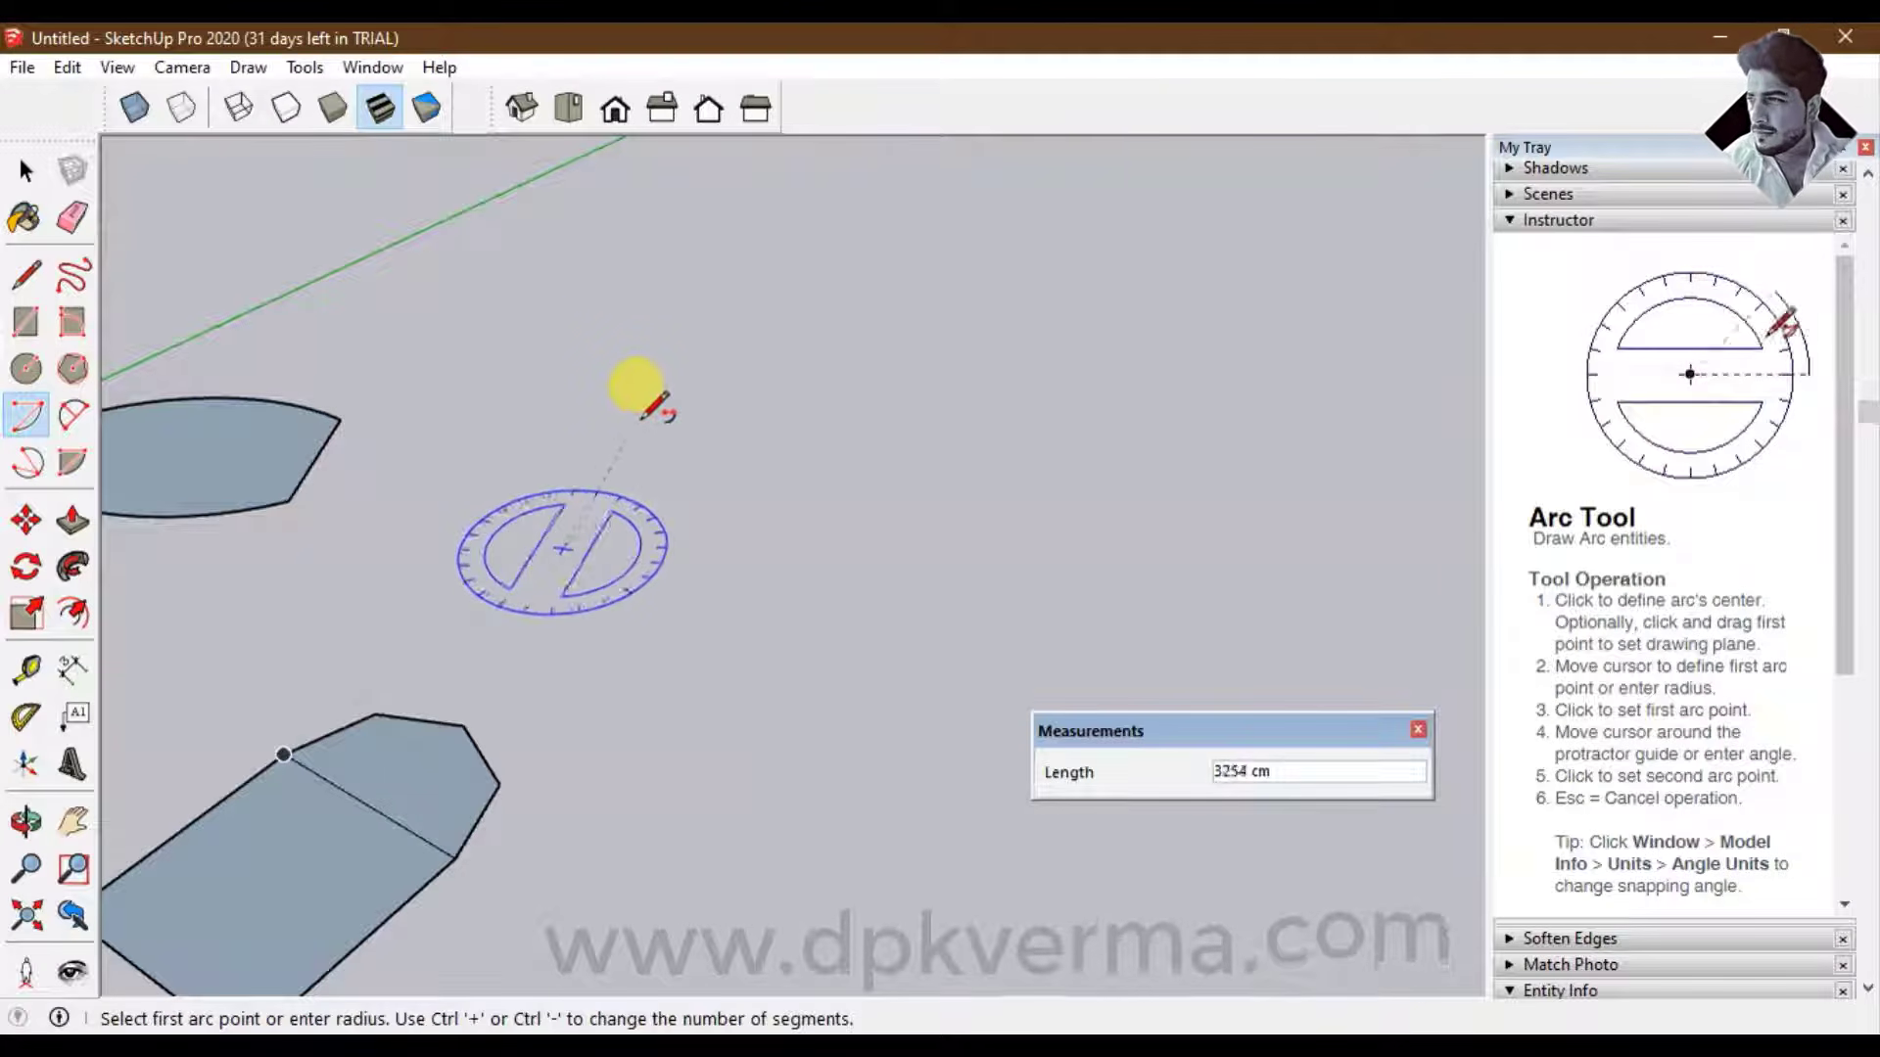
click(616, 360)
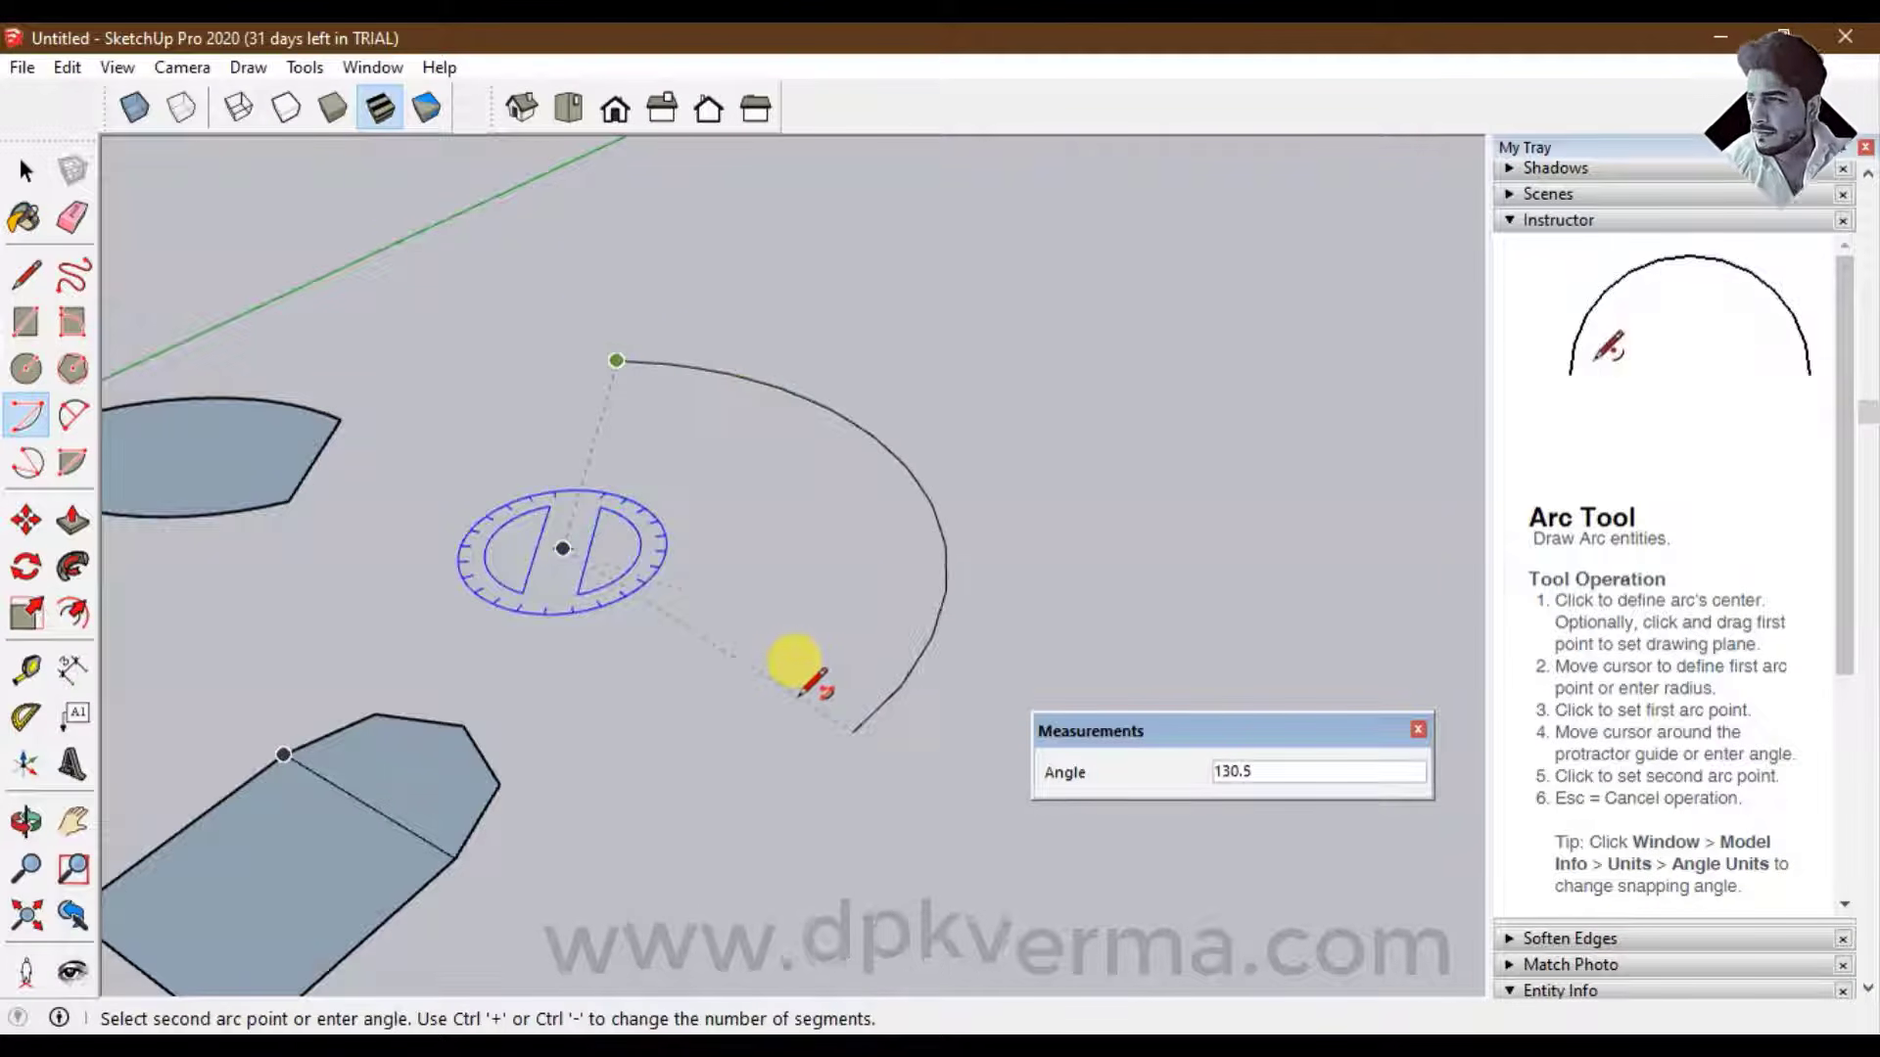
click(789, 661)
middle_drag(789, 661, 755, 839)
Reduce the new arc's segment count to the minimum of 2 and dismiss the range warning
key(shift)
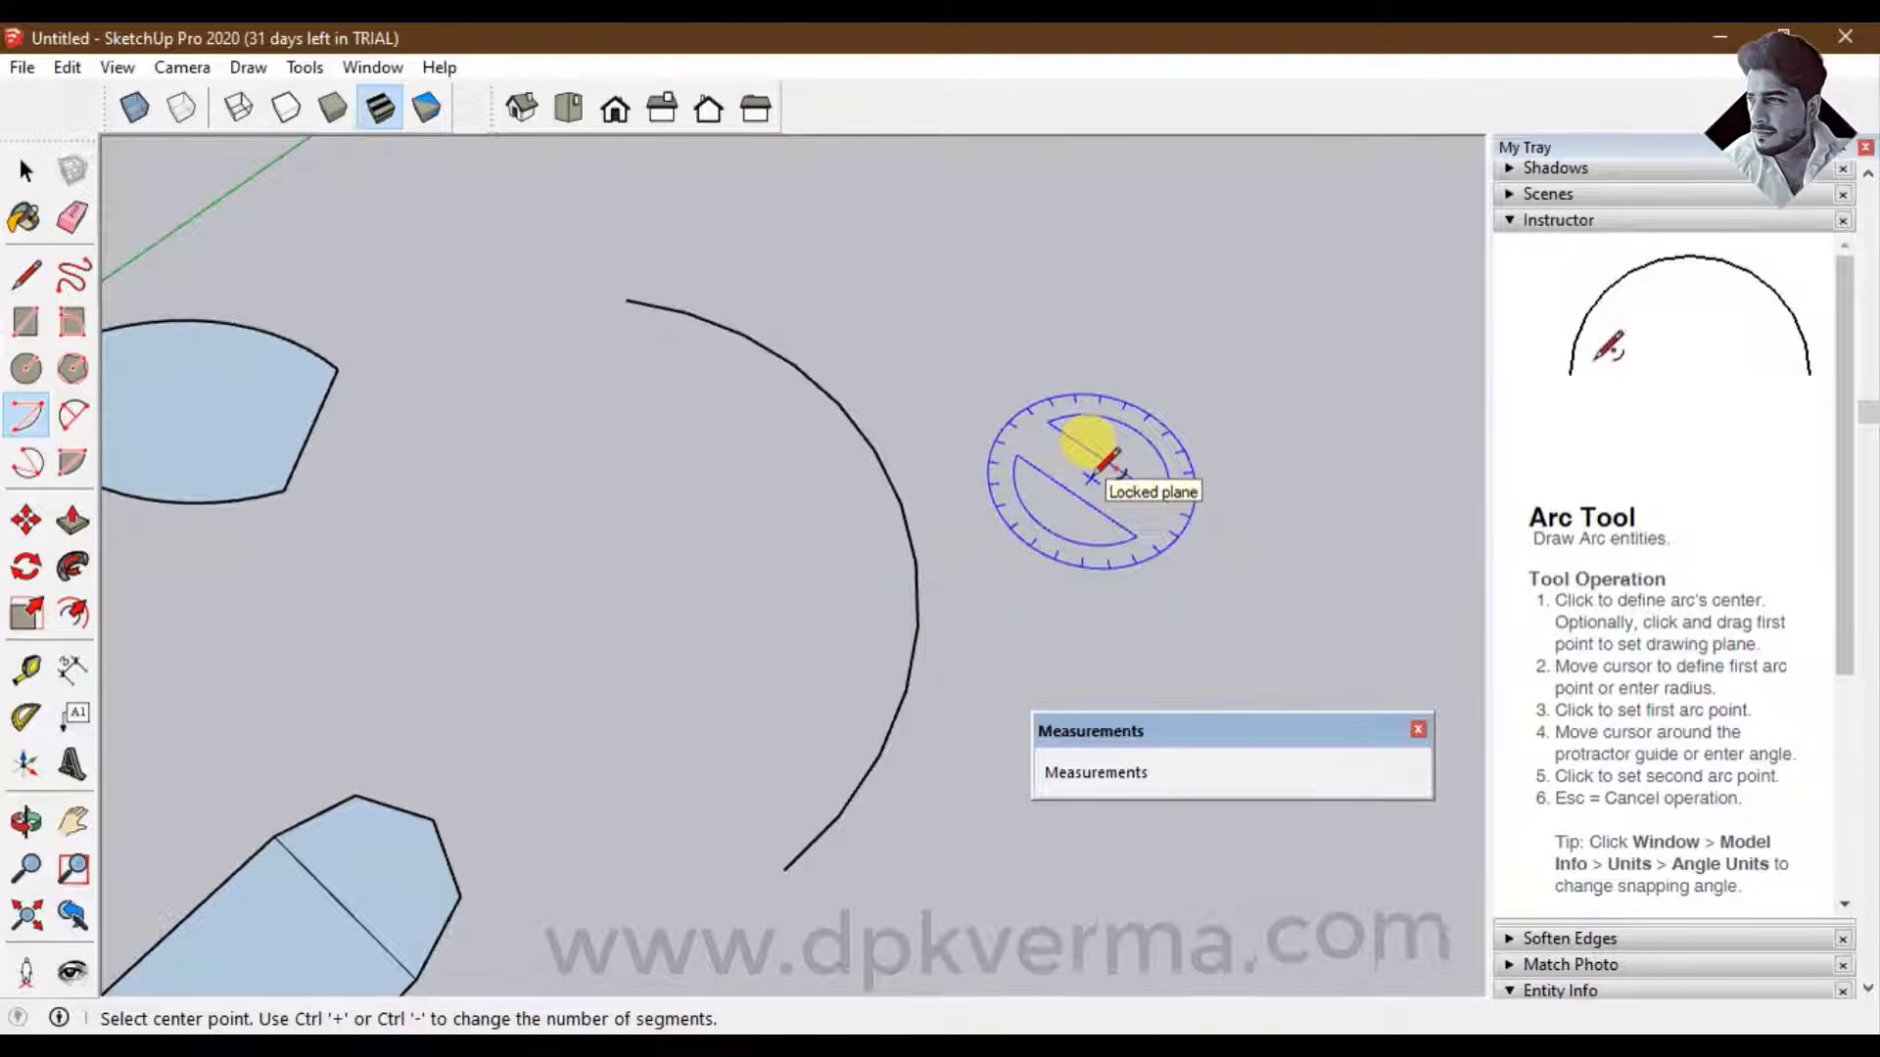
key(ctrl+minus)
key(ctrl+minus)
key(ctrl+minus)
key(ctrl+minus)
key(ctrl+minus)
key(ctrl+minus)
key(ctrl+minus)
key(ctrl+minus)
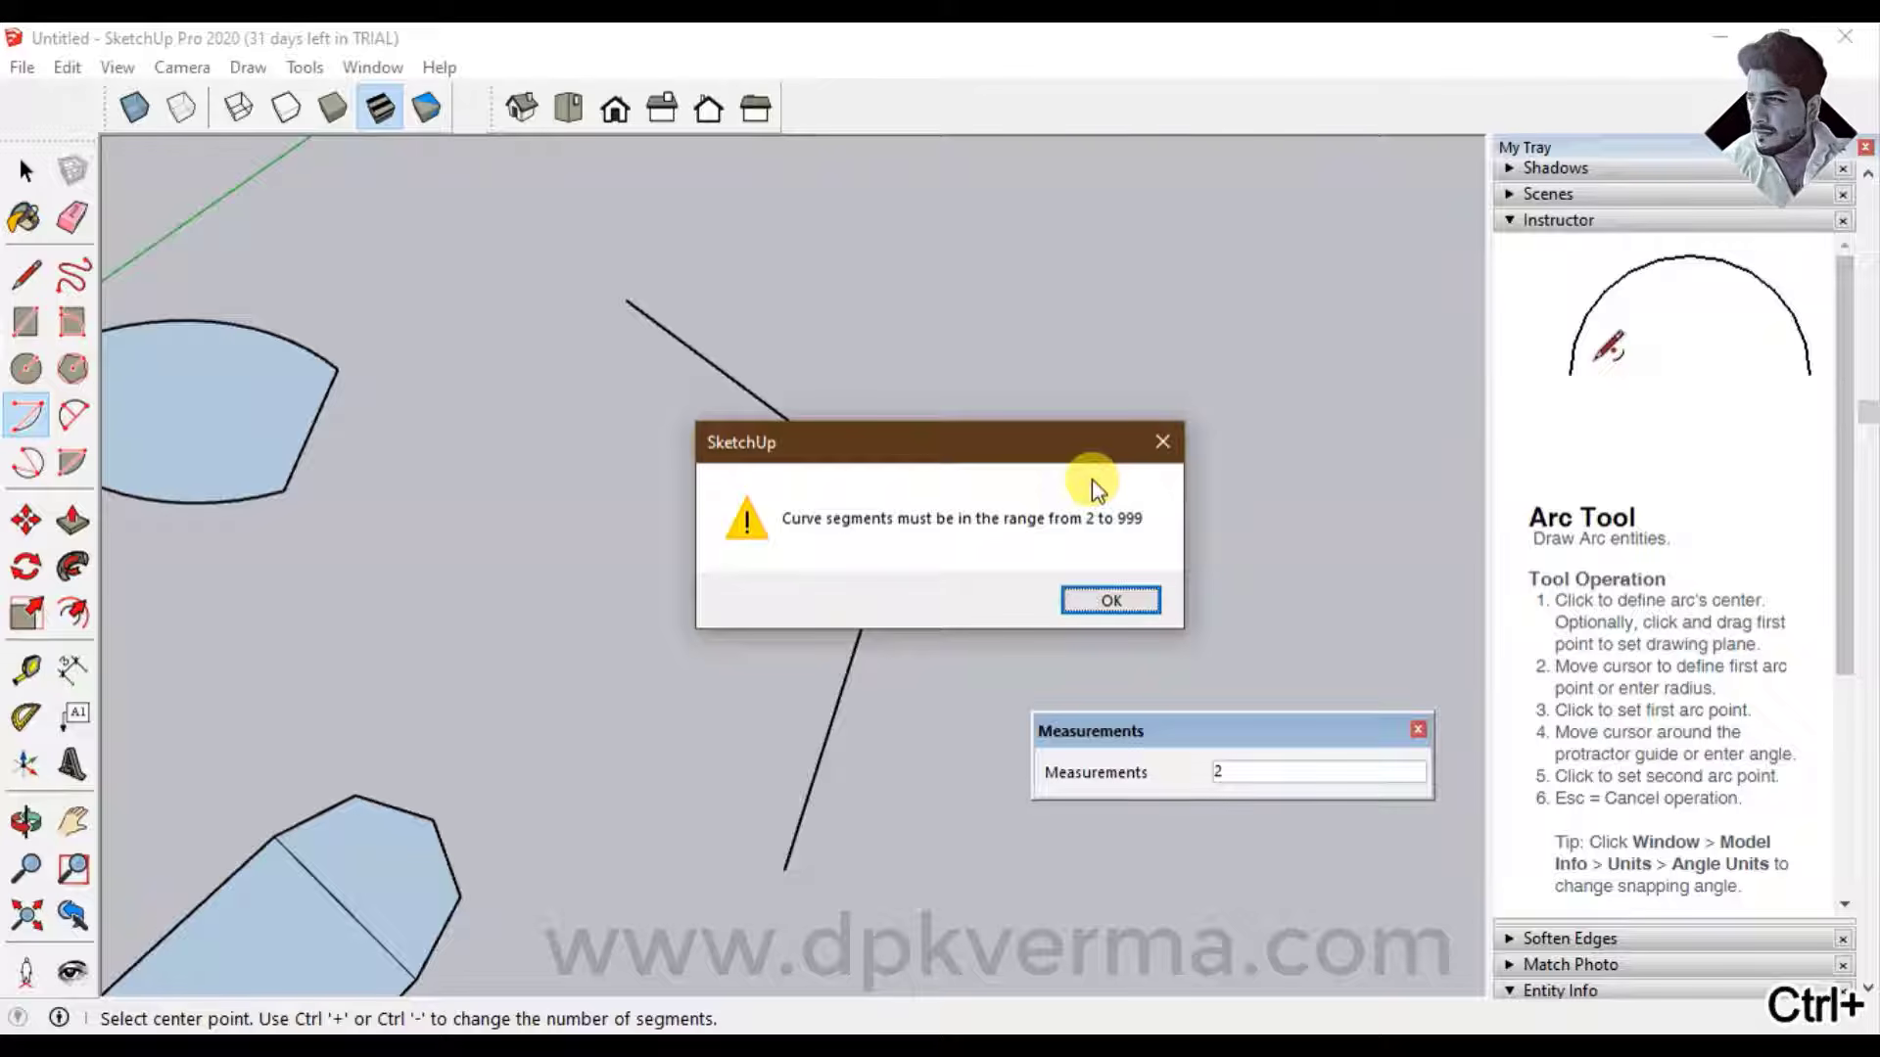
click(1099, 605)
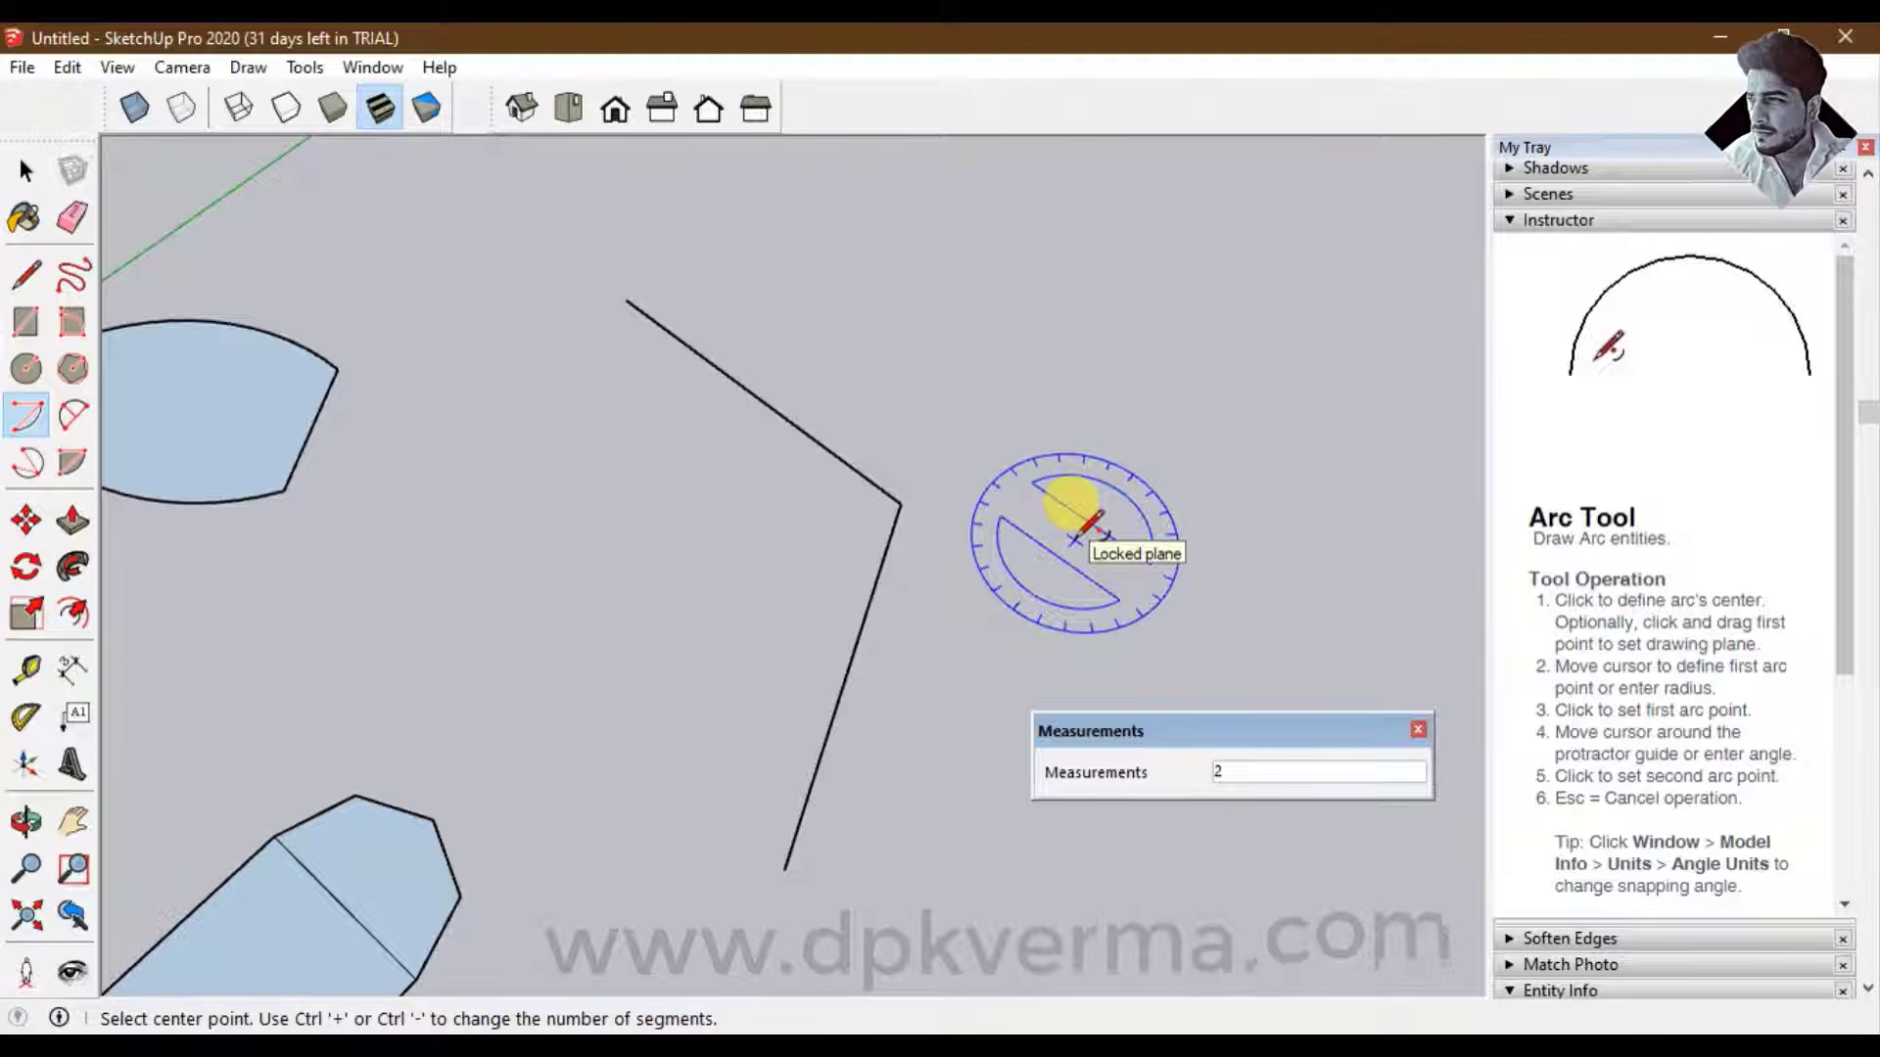
Raise the arc's segment count to 19
key(ctrl+plus)
key(ctrl+plus)
key(ctrl+plus)
key(ctrl+plus)
key(ctrl+plus)
key(ctrl+plus)
key(ctrl+plus)
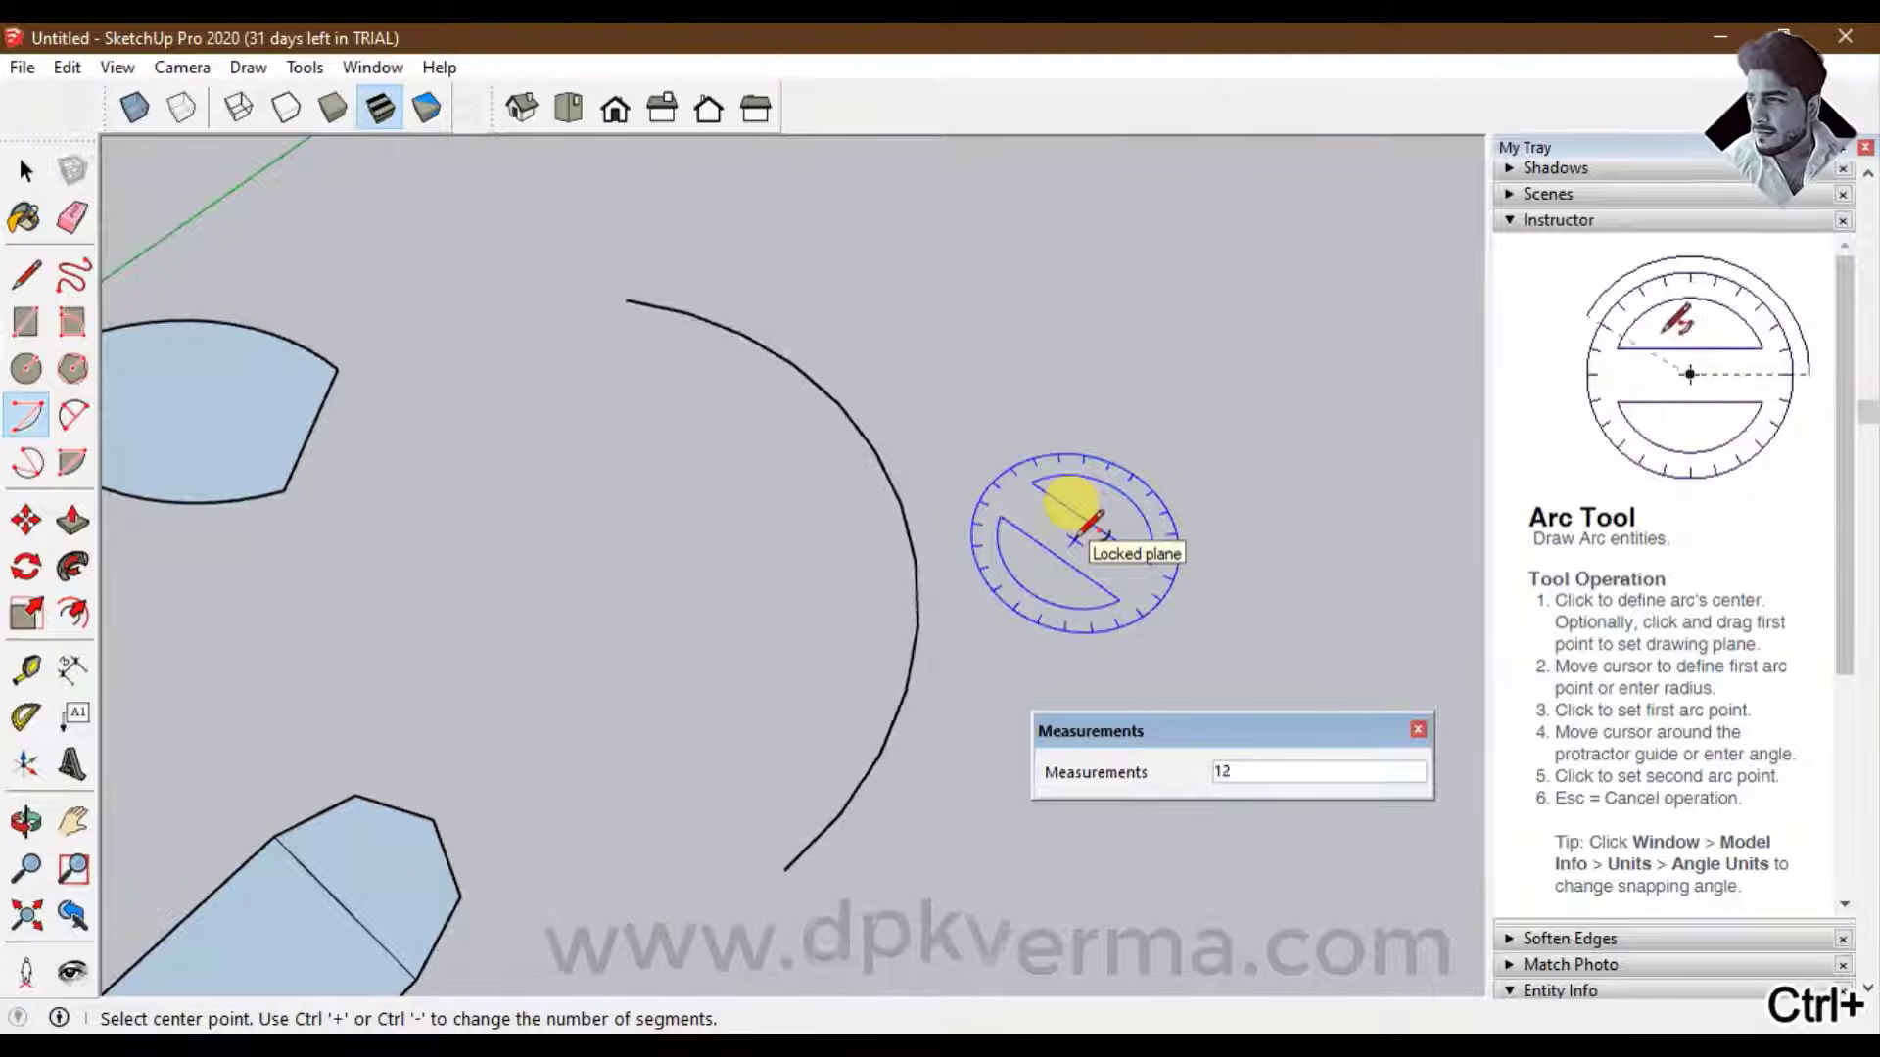
key(ctrl+plus)
key(ctrl+plus)
key(ctrl+plus)
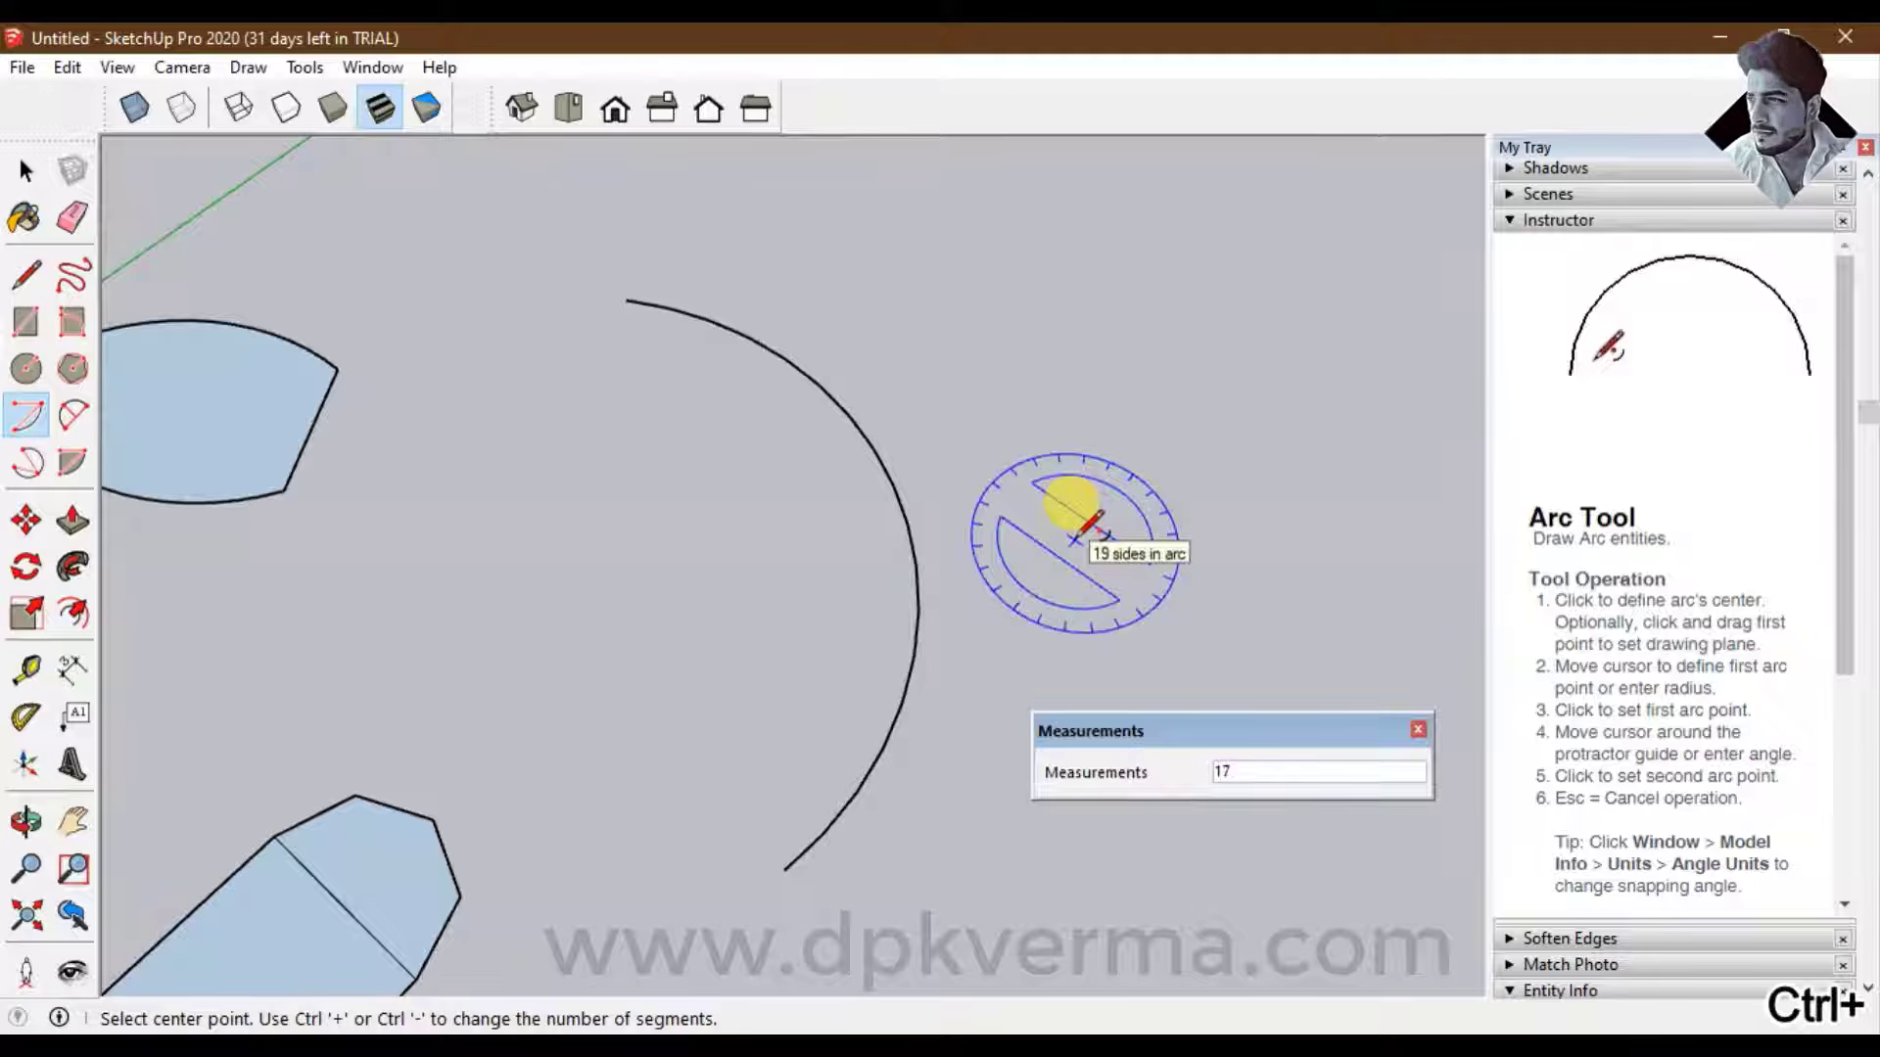
Reduce the arc to 3 segments, and try entering the segment count 6s
key(ctrl+minus)
key(ctrl+minus)
key(ctrl+minus)
key(ctrl+minus)
key(ctrl+minus)
key(ctrl+minus)
key(ctrl+minus)
key(ctrl+minus)
key(ctrl+minus)
key(ctrl+minus)
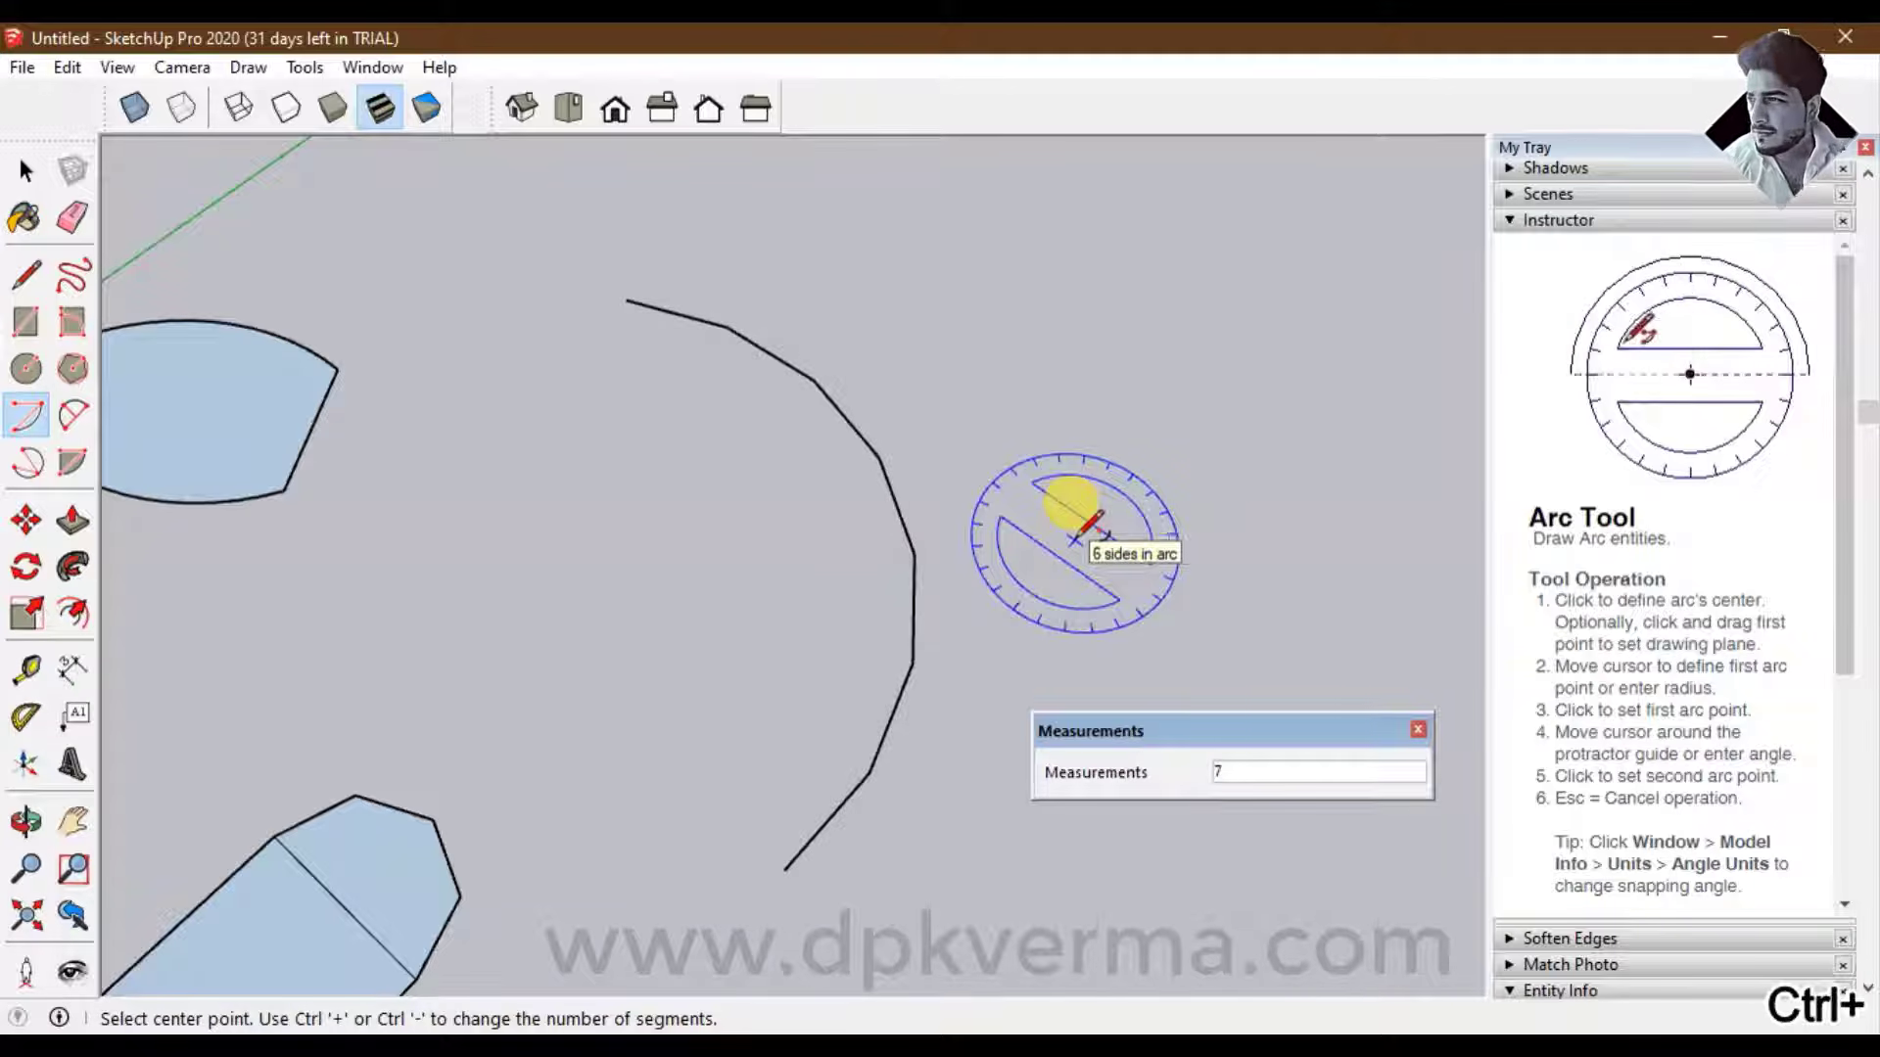
key(ctrl+minus)
key(ctrl+minus)
key(ctrl+minus)
key(ctrl+minus)
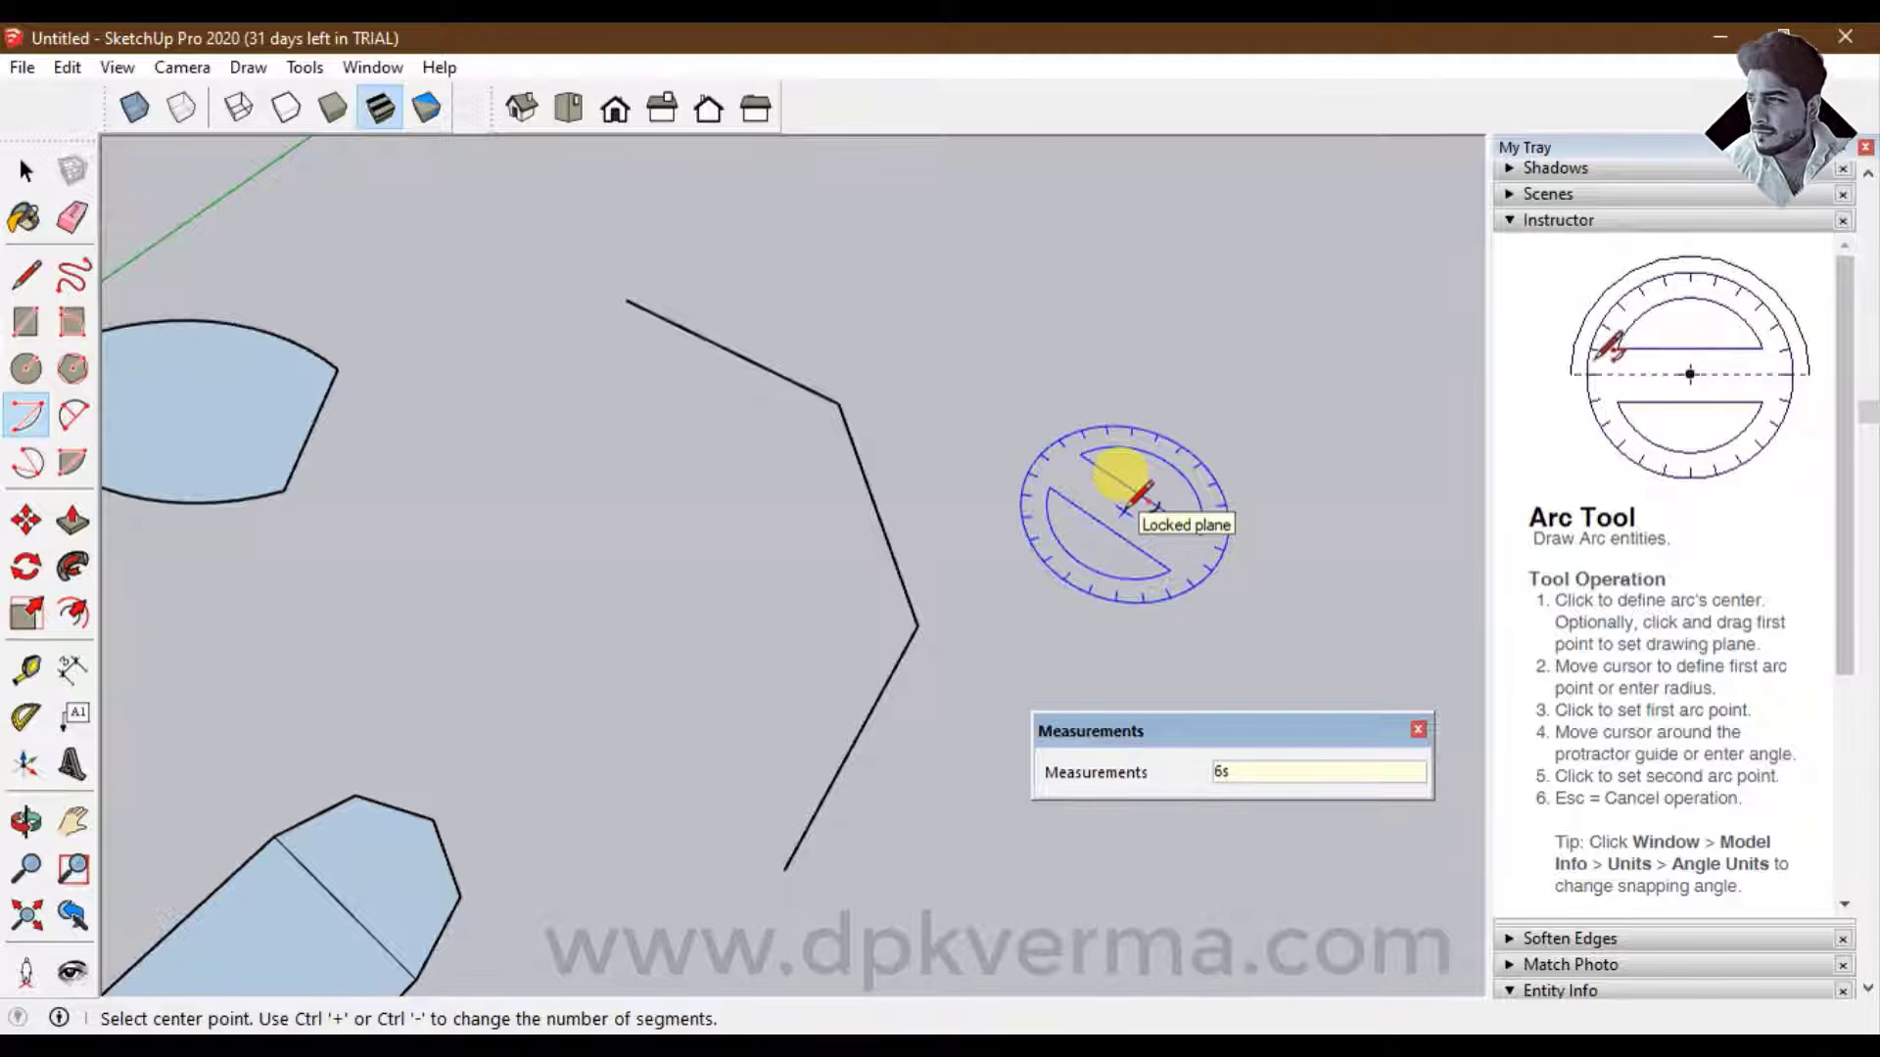
key(Return)
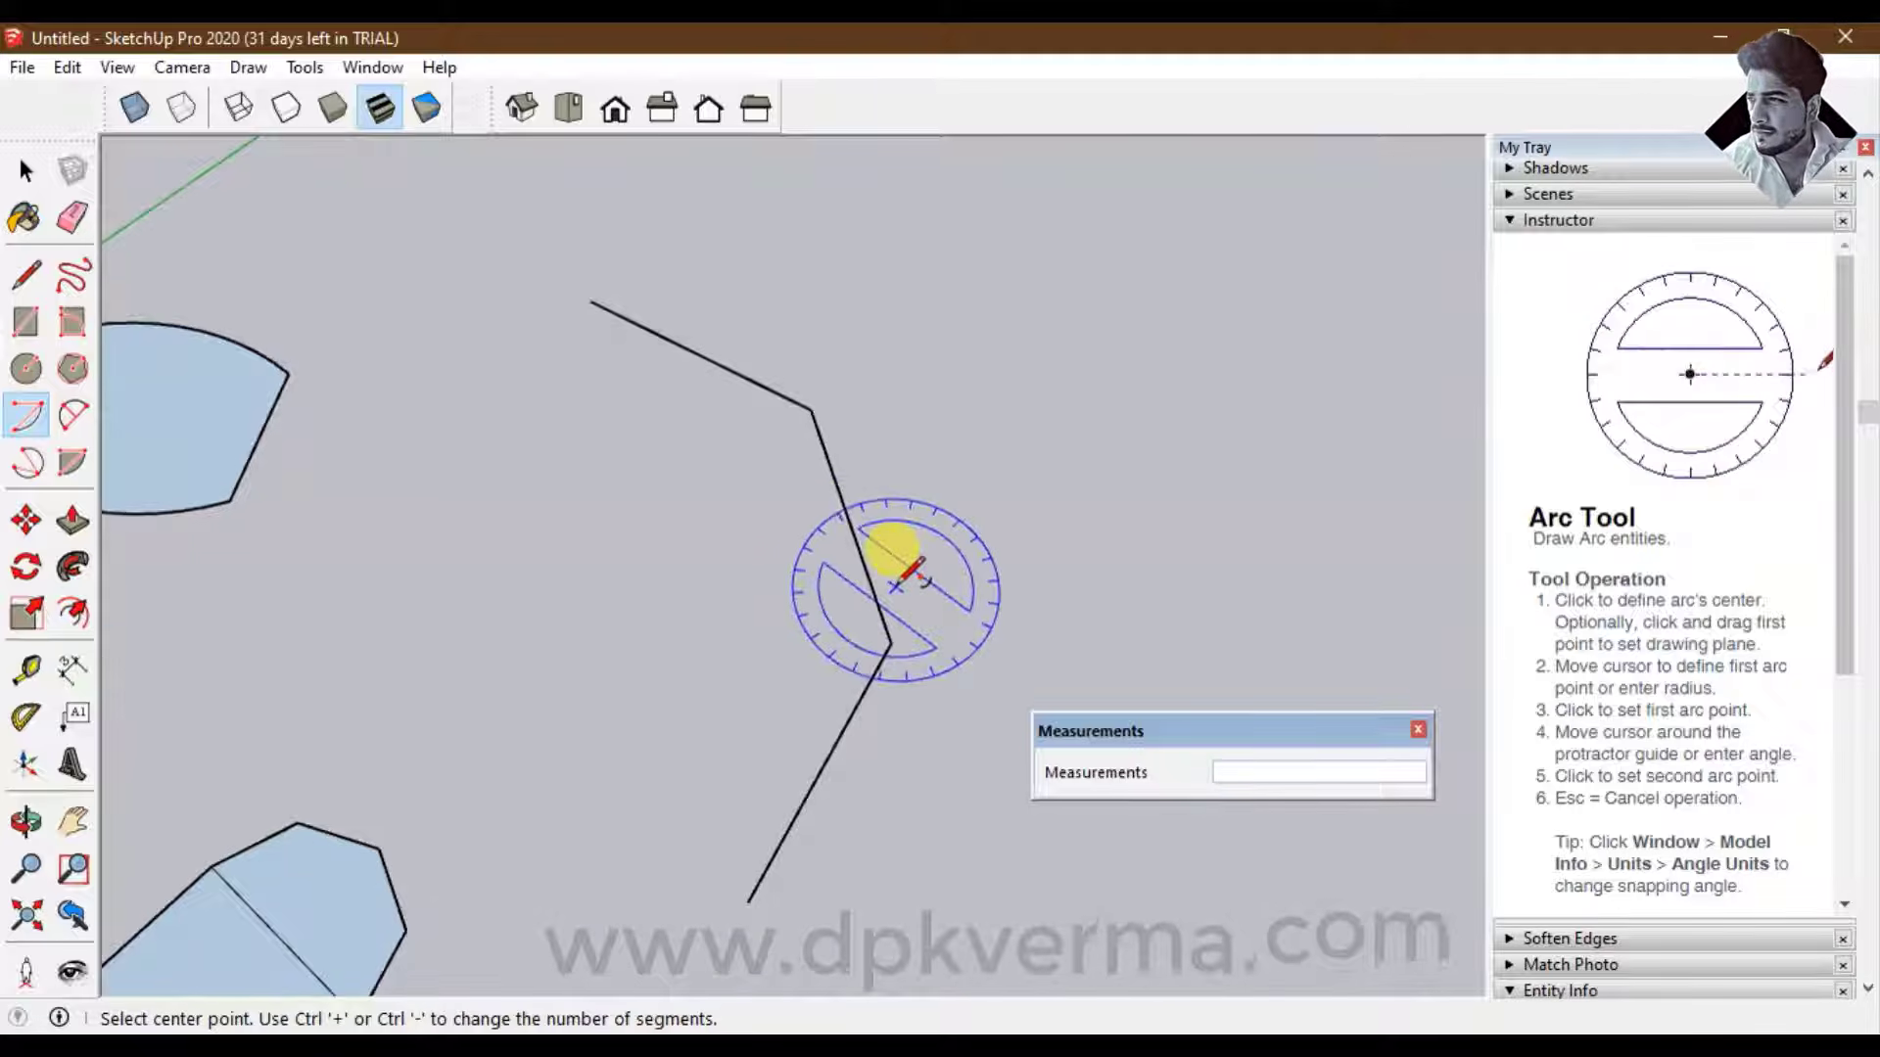
Draw a smaller arc of about 111° from a centre point beside the segmented arc
scroll(861, 578, up, 1)
middle_drag(852, 545, 627, 597)
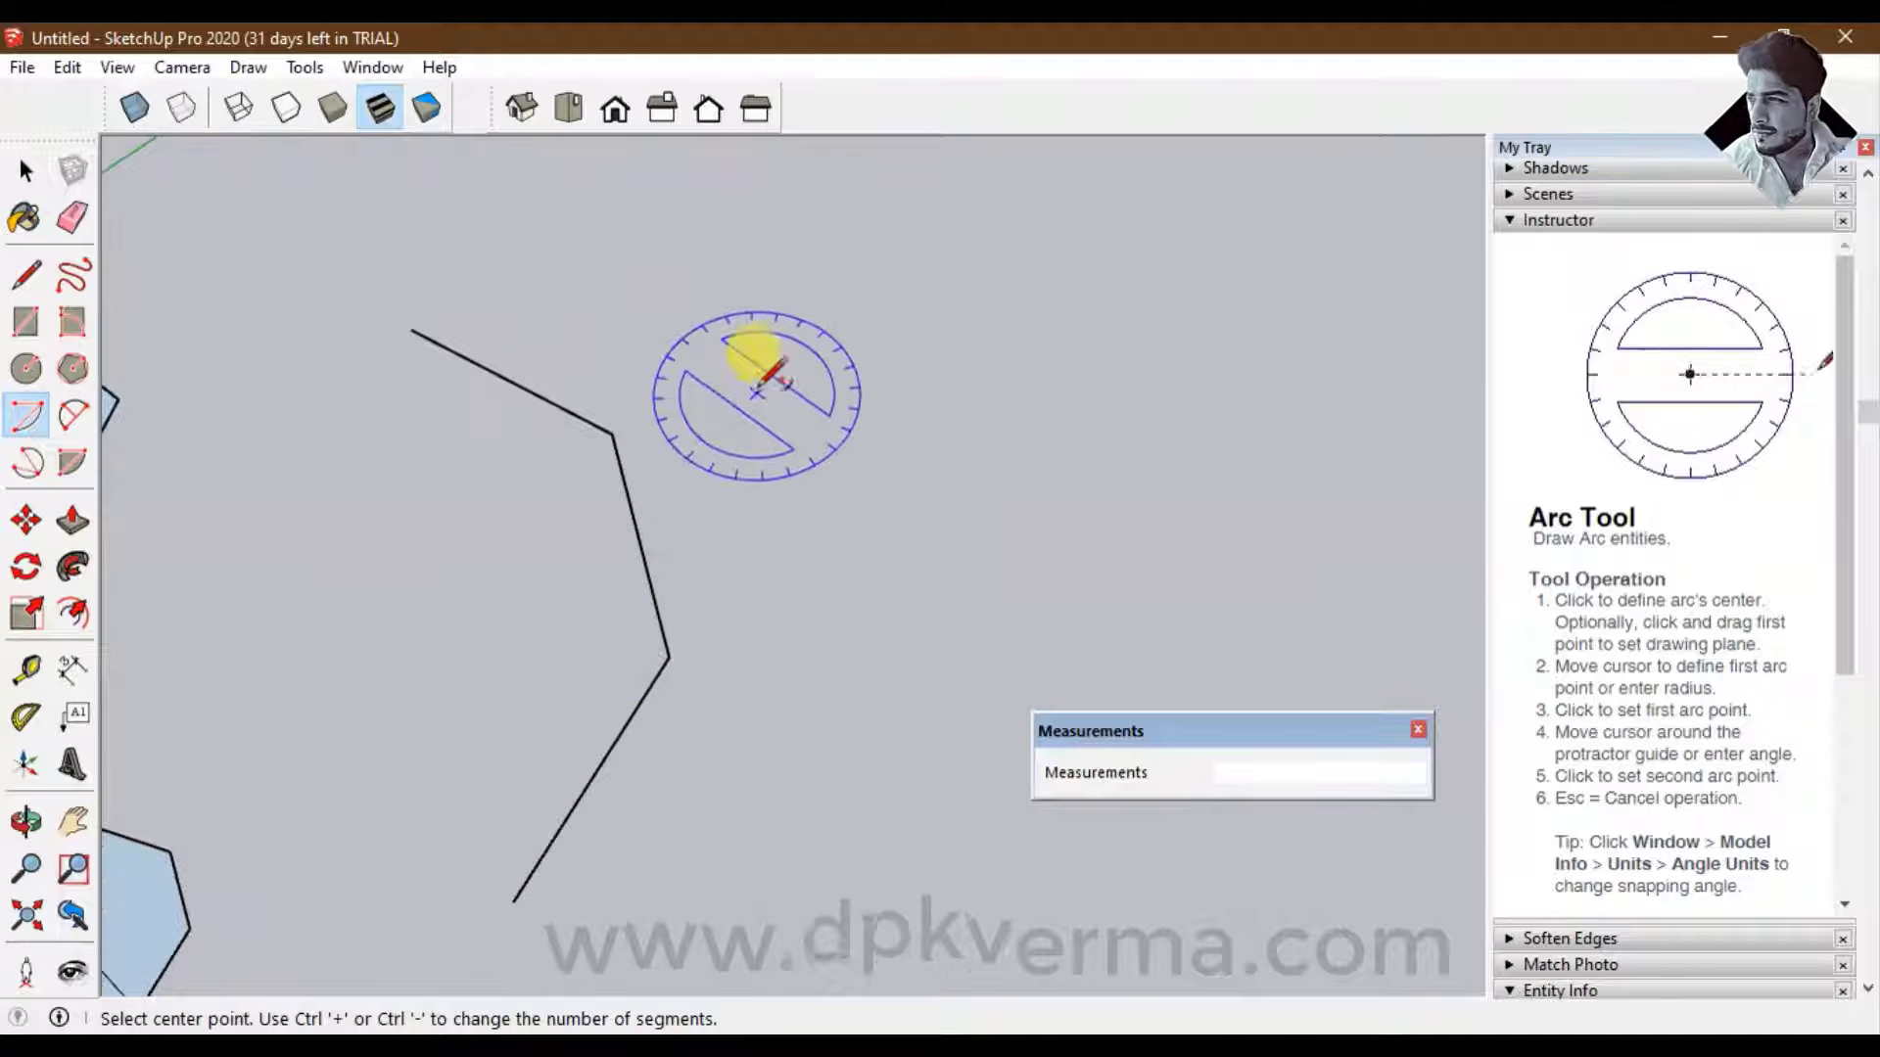
click(757, 384)
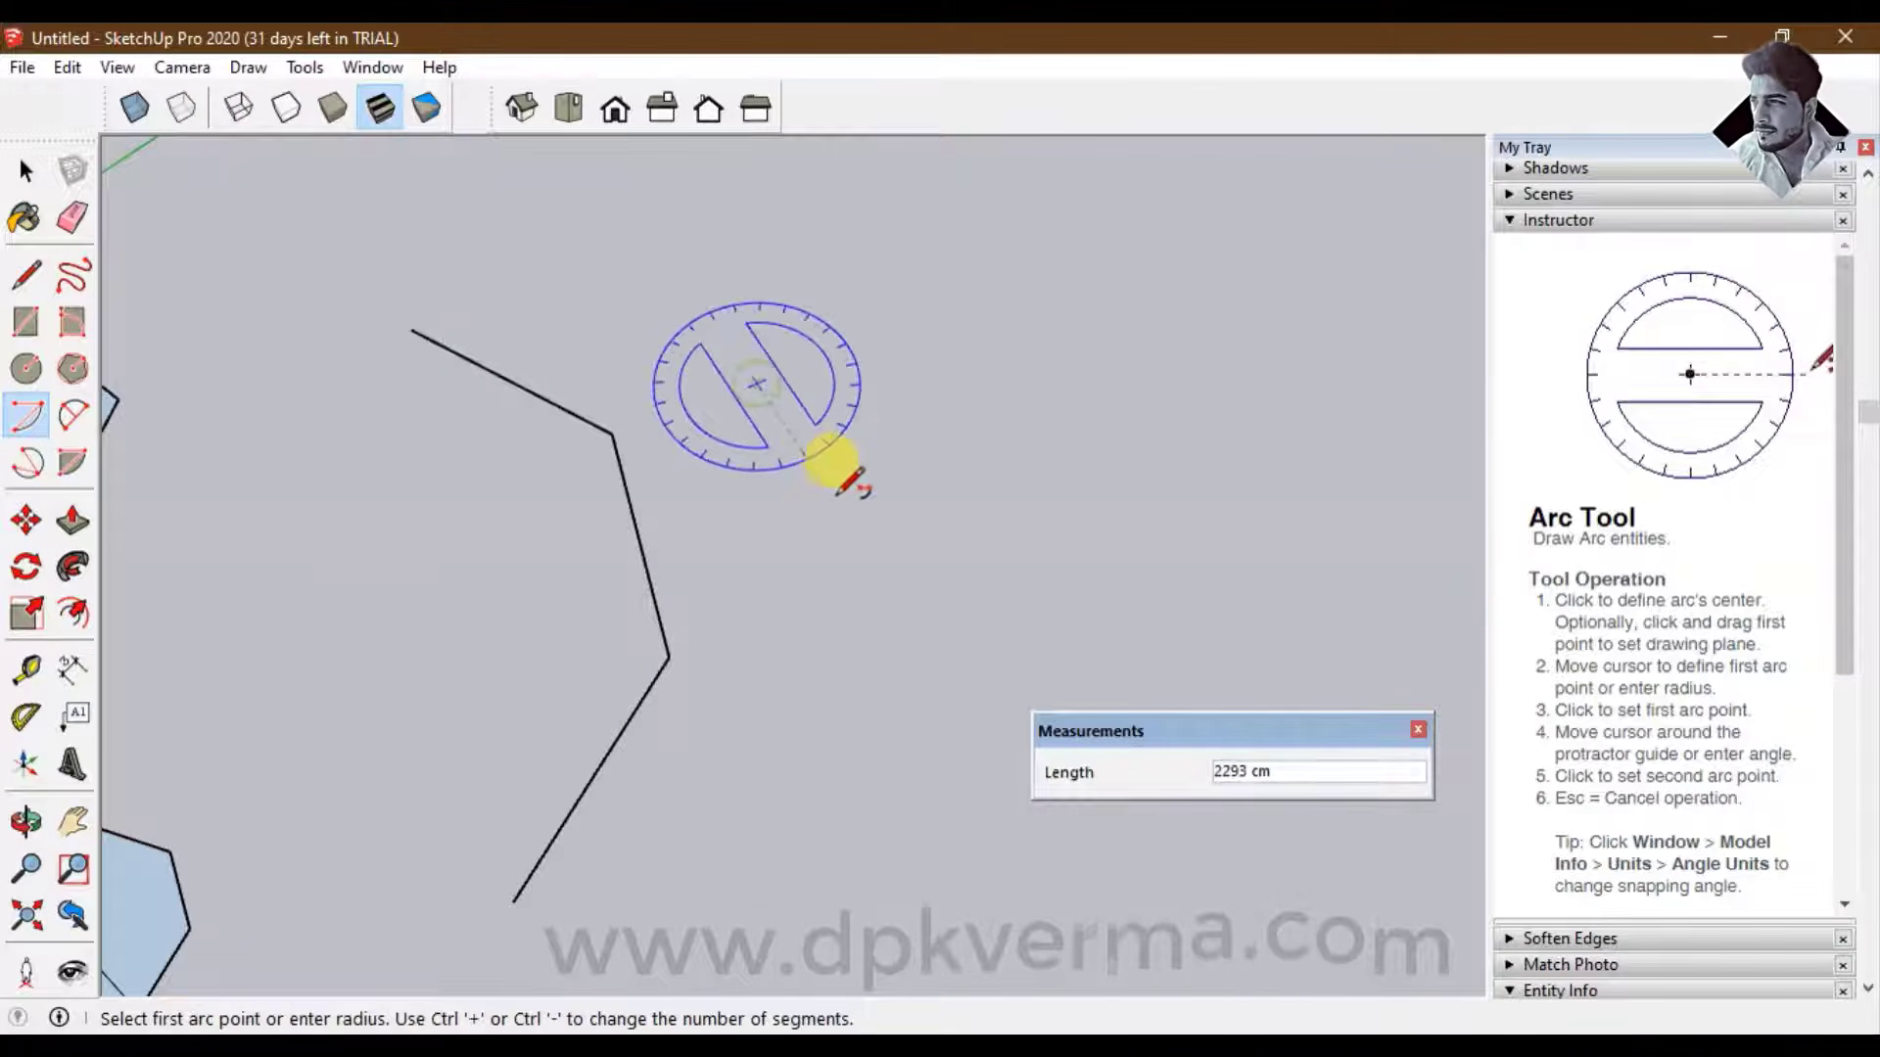
click(874, 259)
click(882, 573)
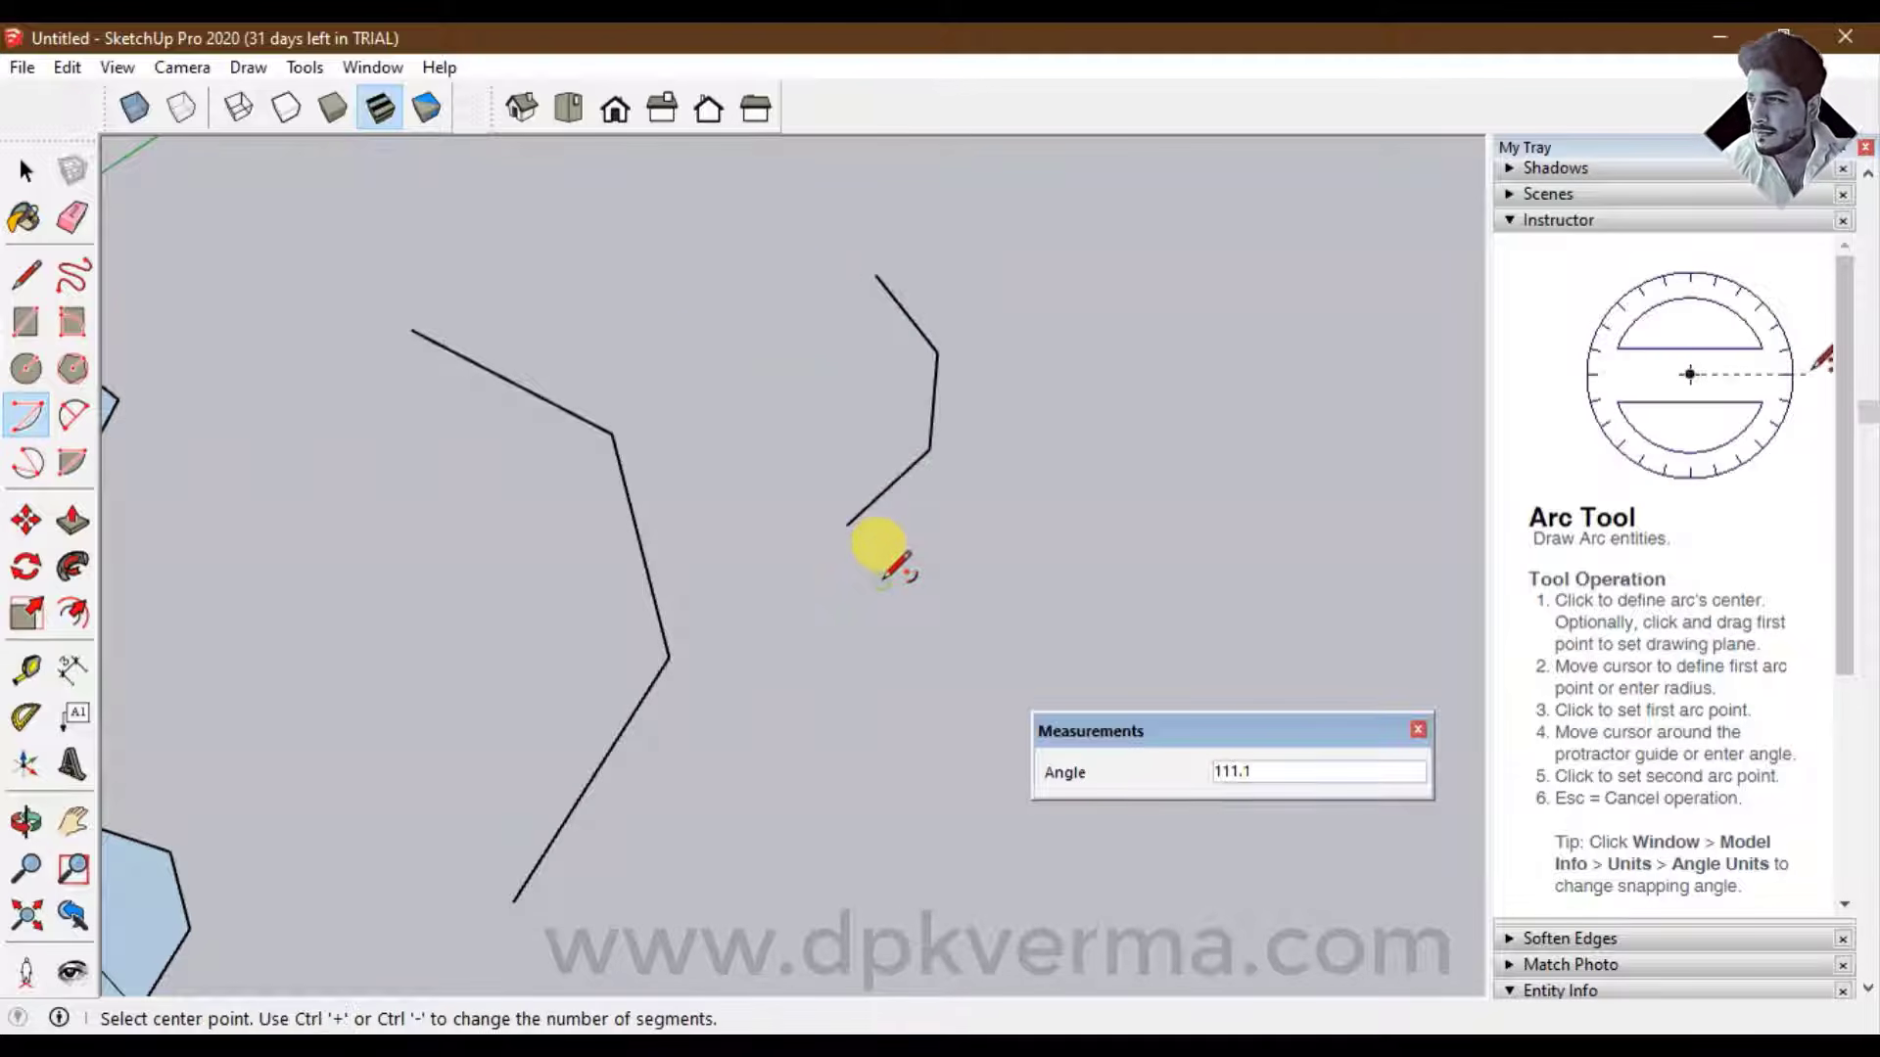
Raise the smaller arc's segment count to 18
key(ctrl+plus)
key(ctrl+plus)
key(ctrl+plus)
key(ctrl+plus)
key(ctrl+plus)
key(ctrl+plus)
key(ctrl+plus)
key(ctrl+plus)
key(ctrl+plus)
key(ctrl+plus)
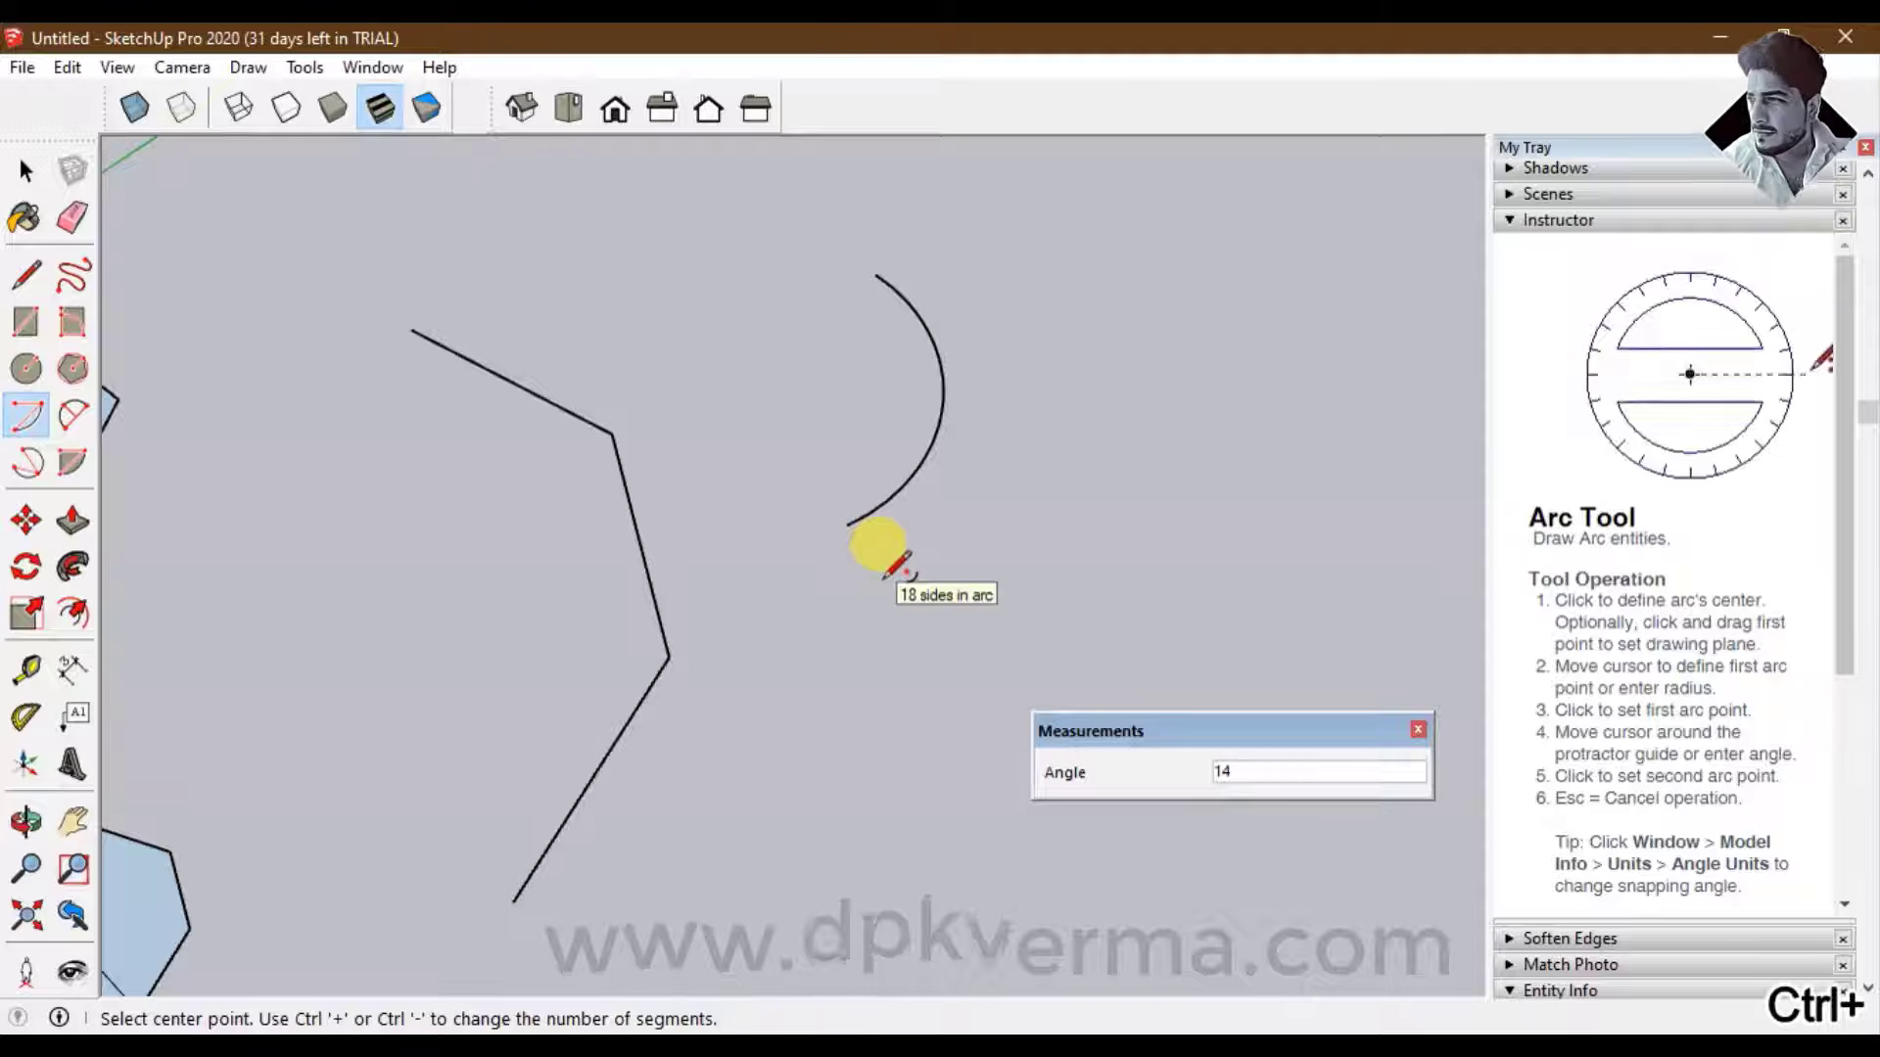
Draw a flat two-point arc bulging about 1338 cm from the square side adjacent to the existing arc, and increase its segment count
scroll(593, 700, down, 3)
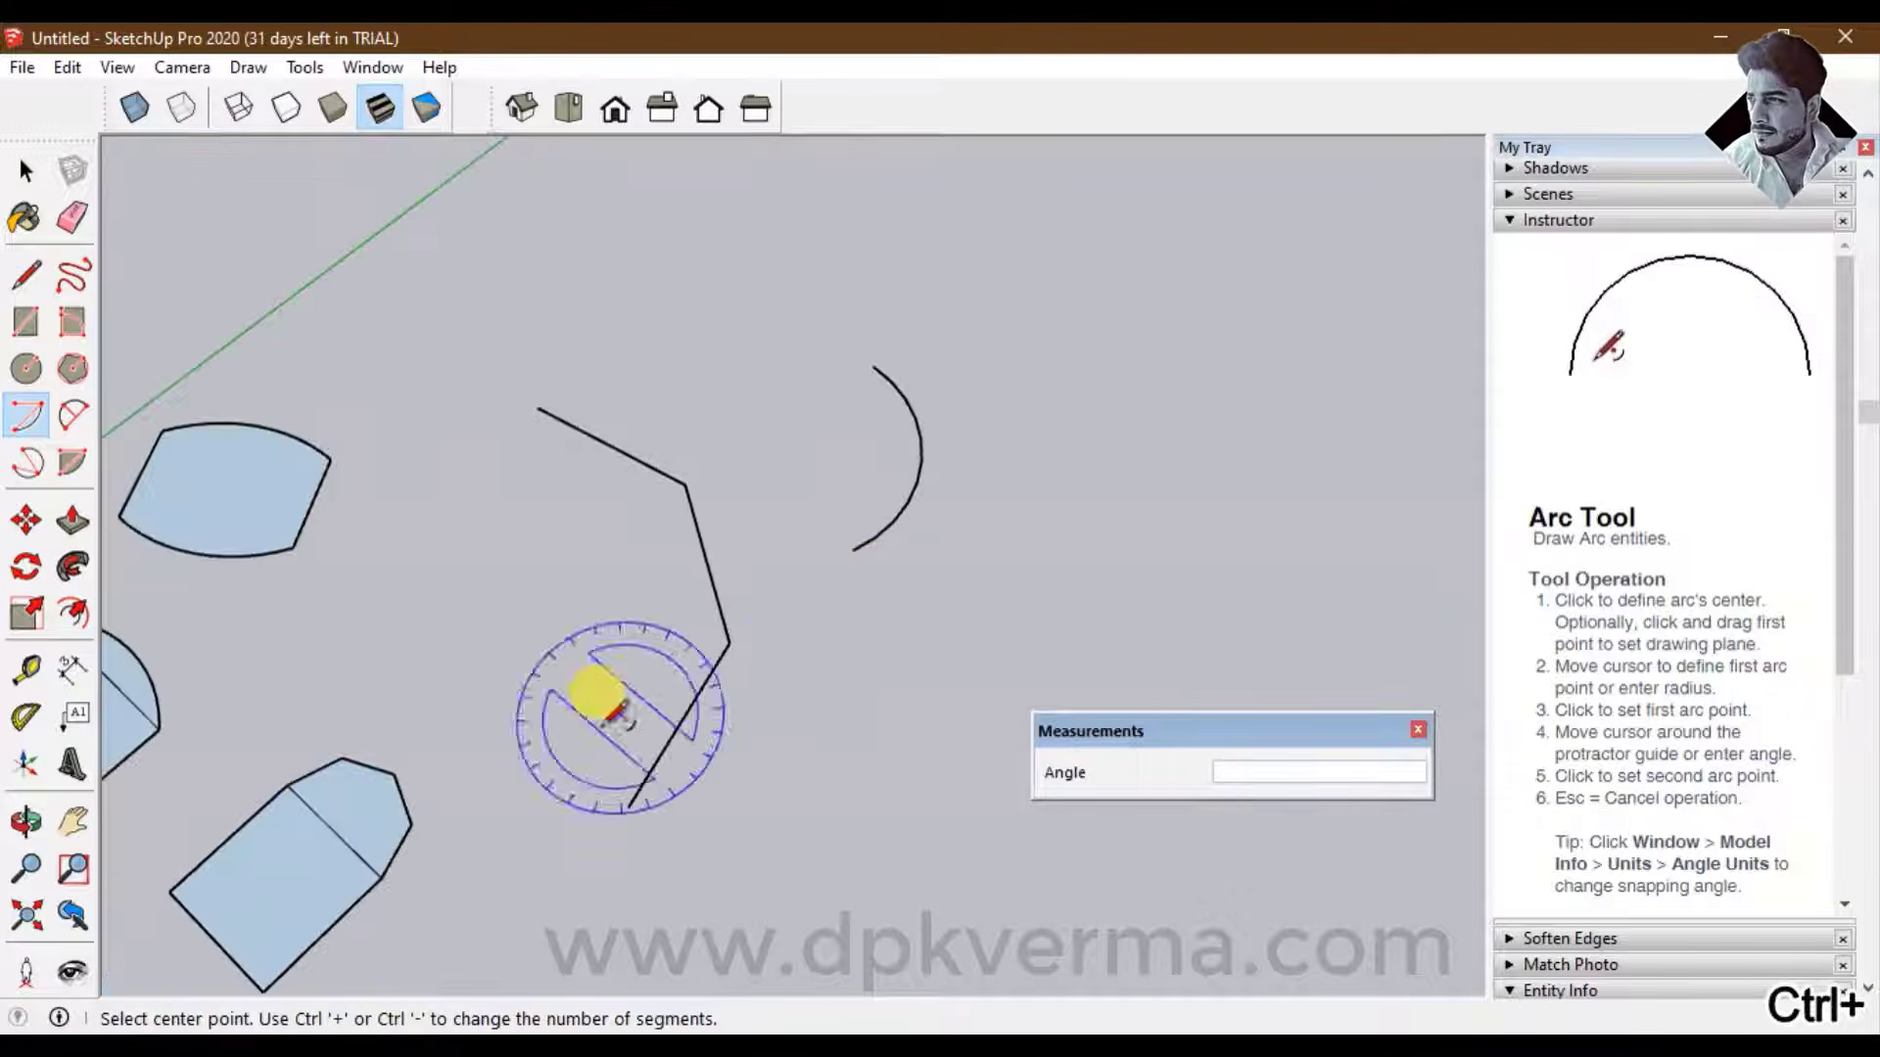
middle_drag(592, 699, 548, 509)
scroll(558, 803, up, 2)
click(71, 416)
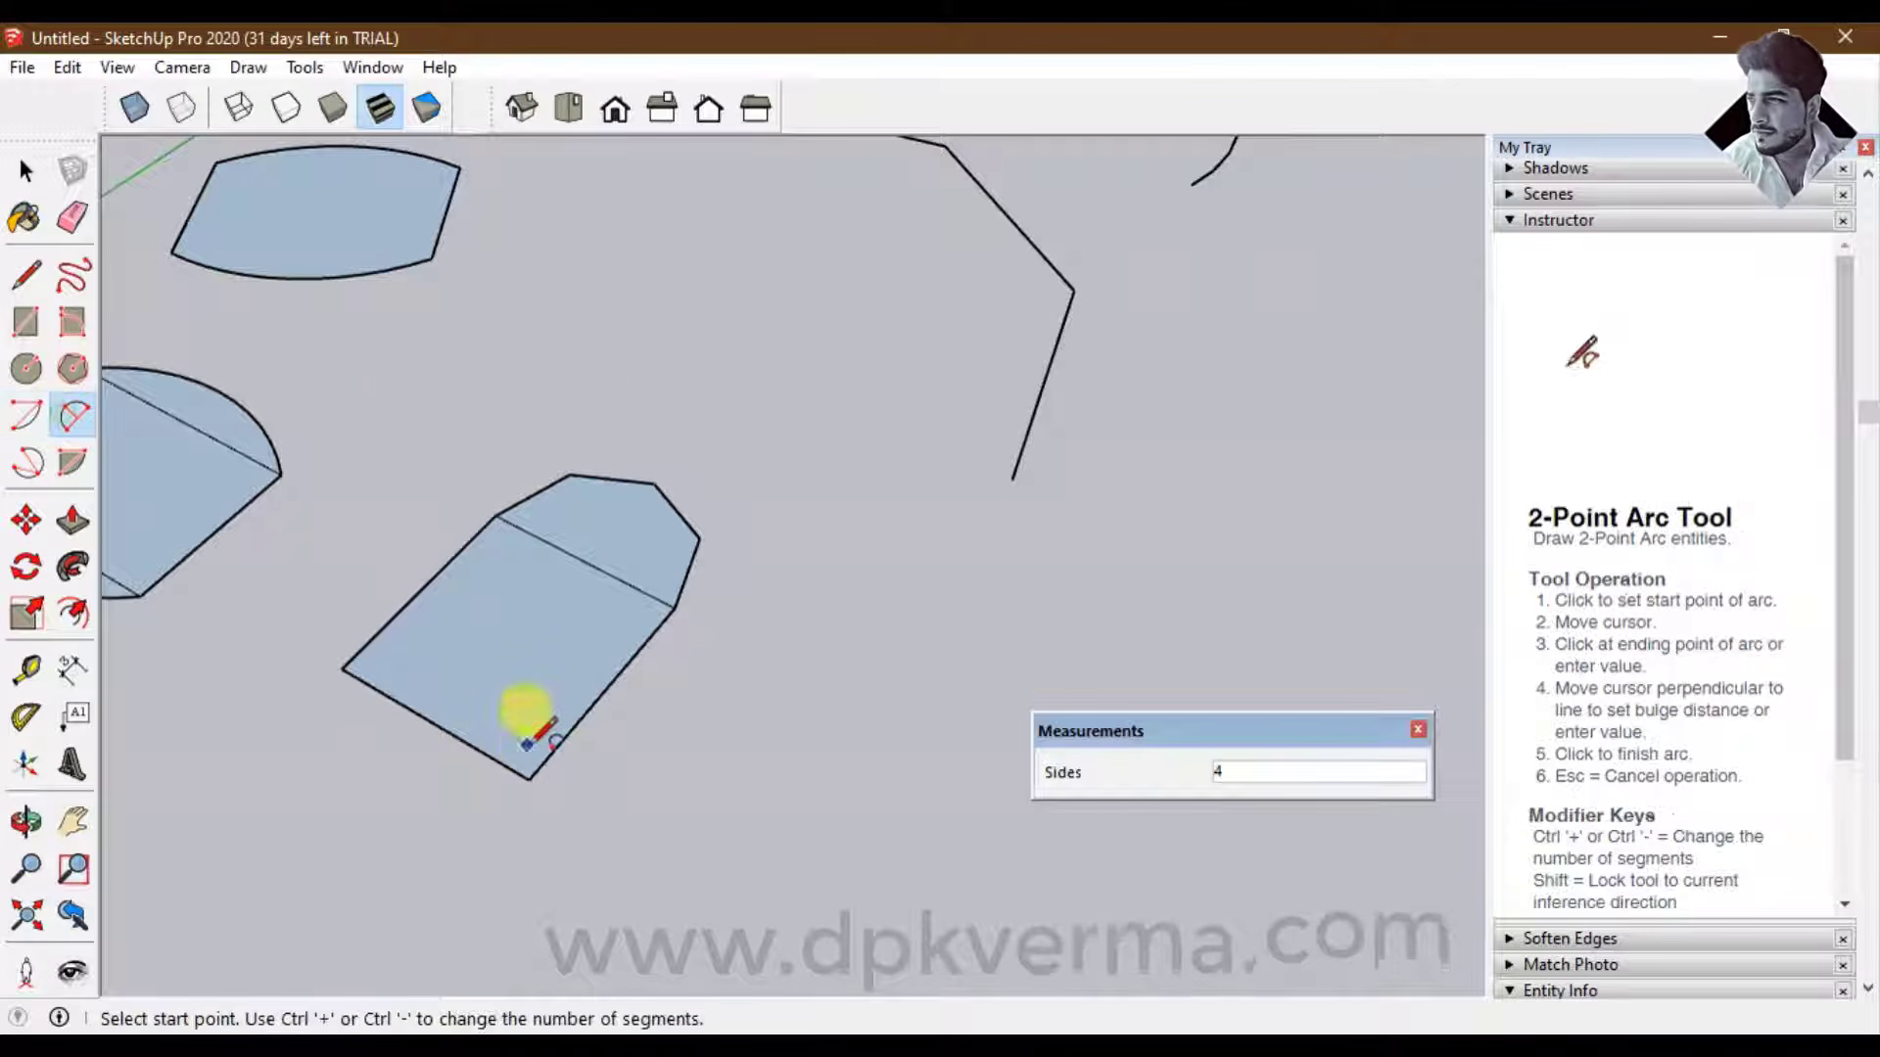
click(527, 778)
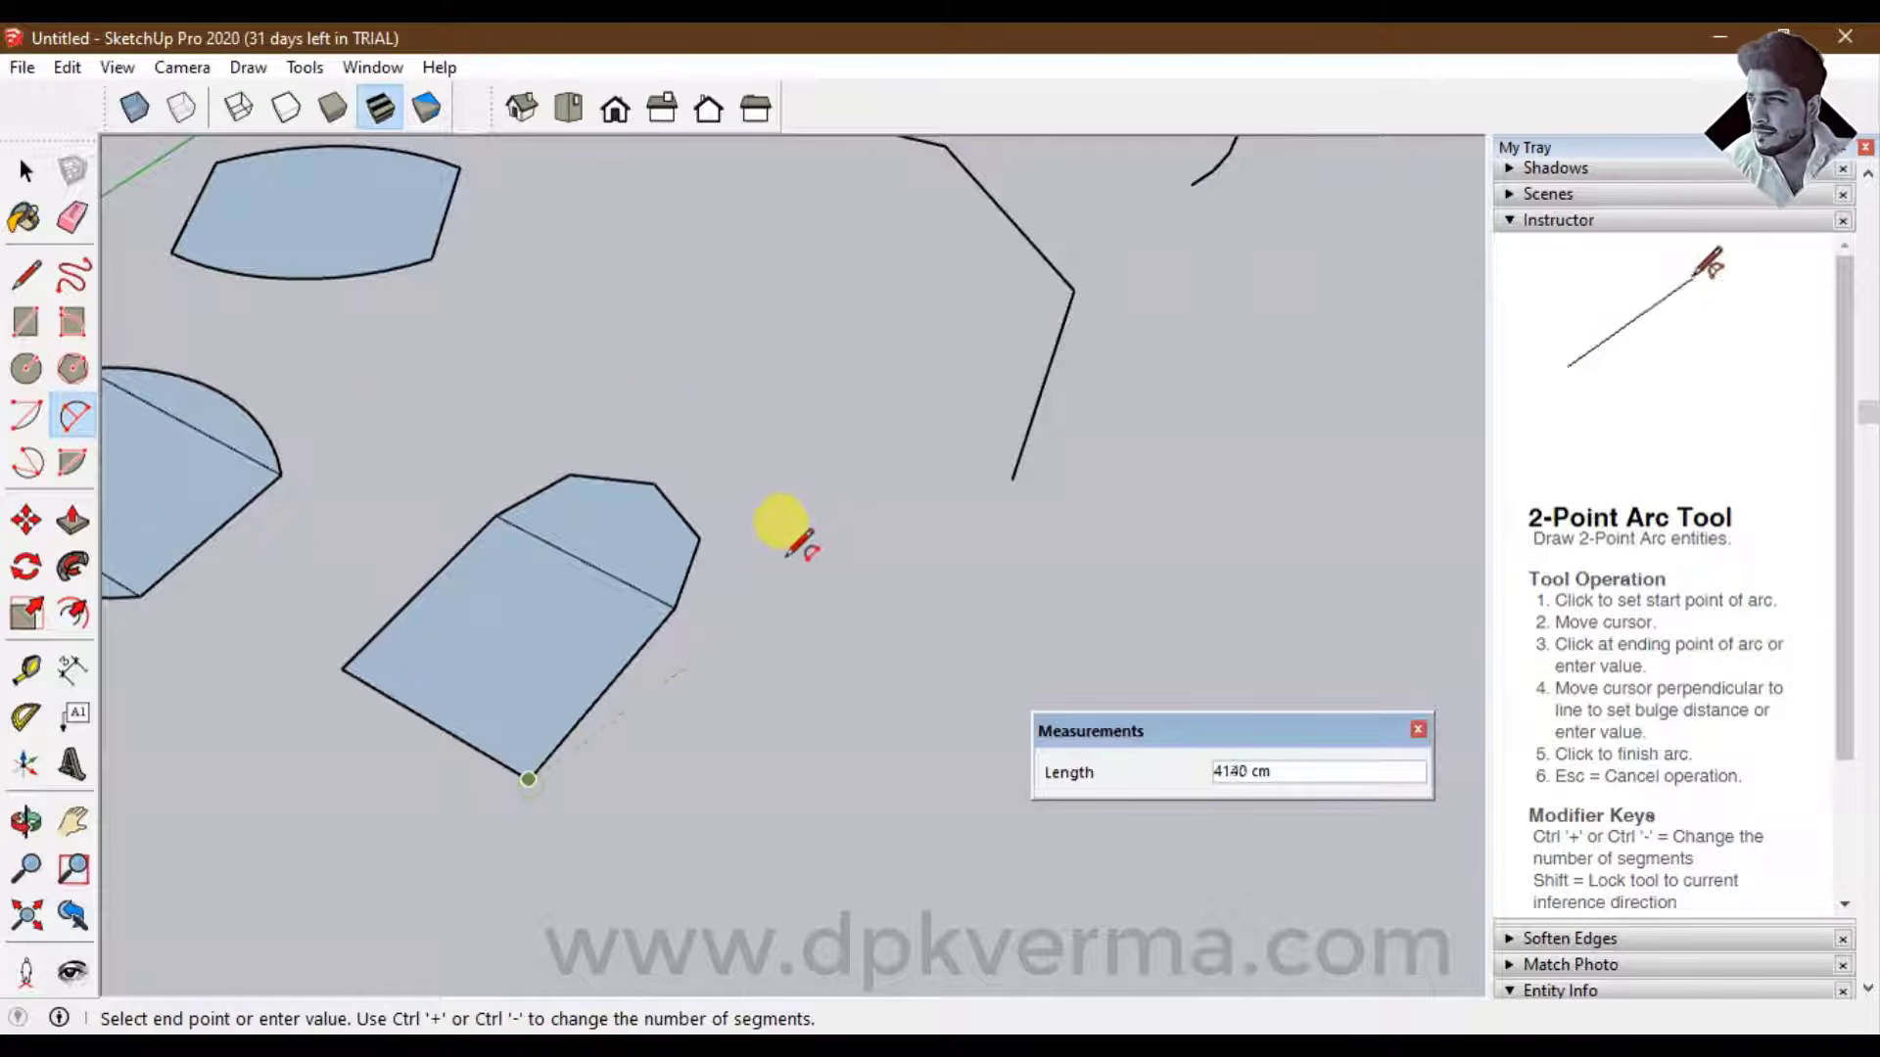
click(673, 608)
click(738, 700)
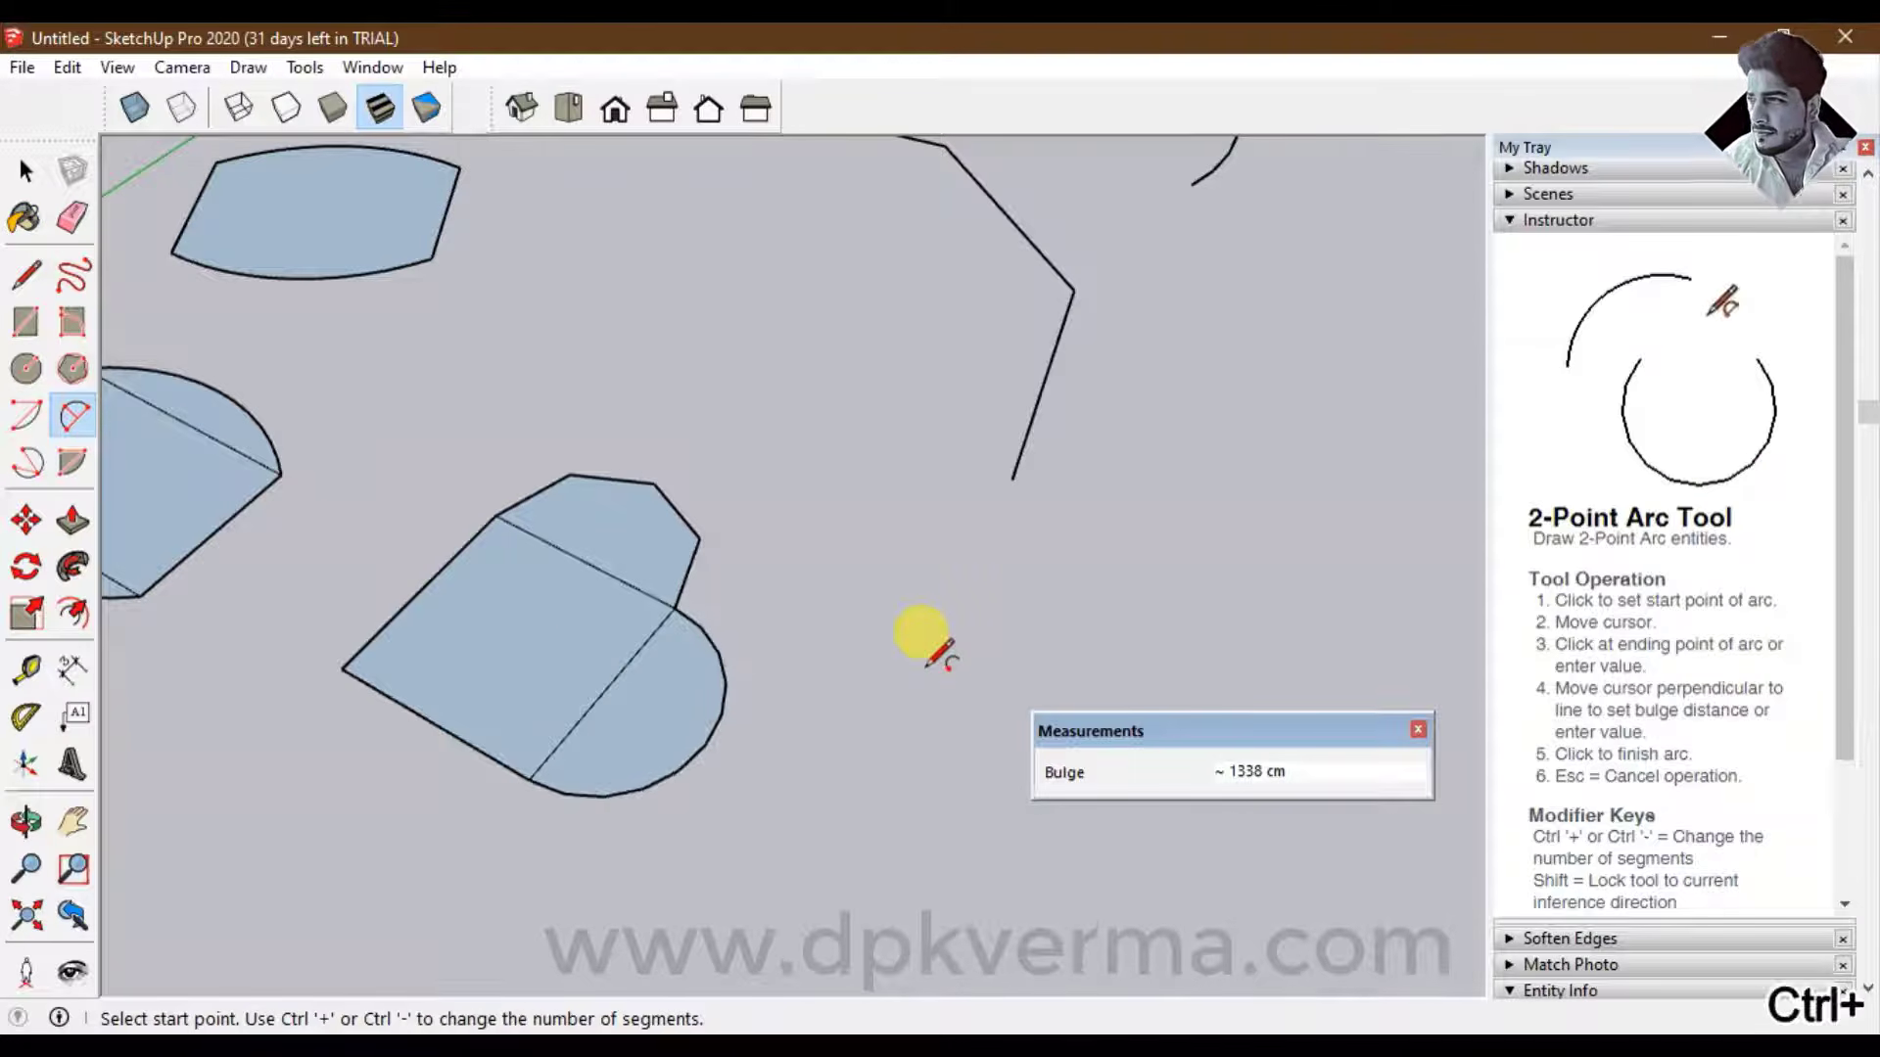
key(ctrl+plus)
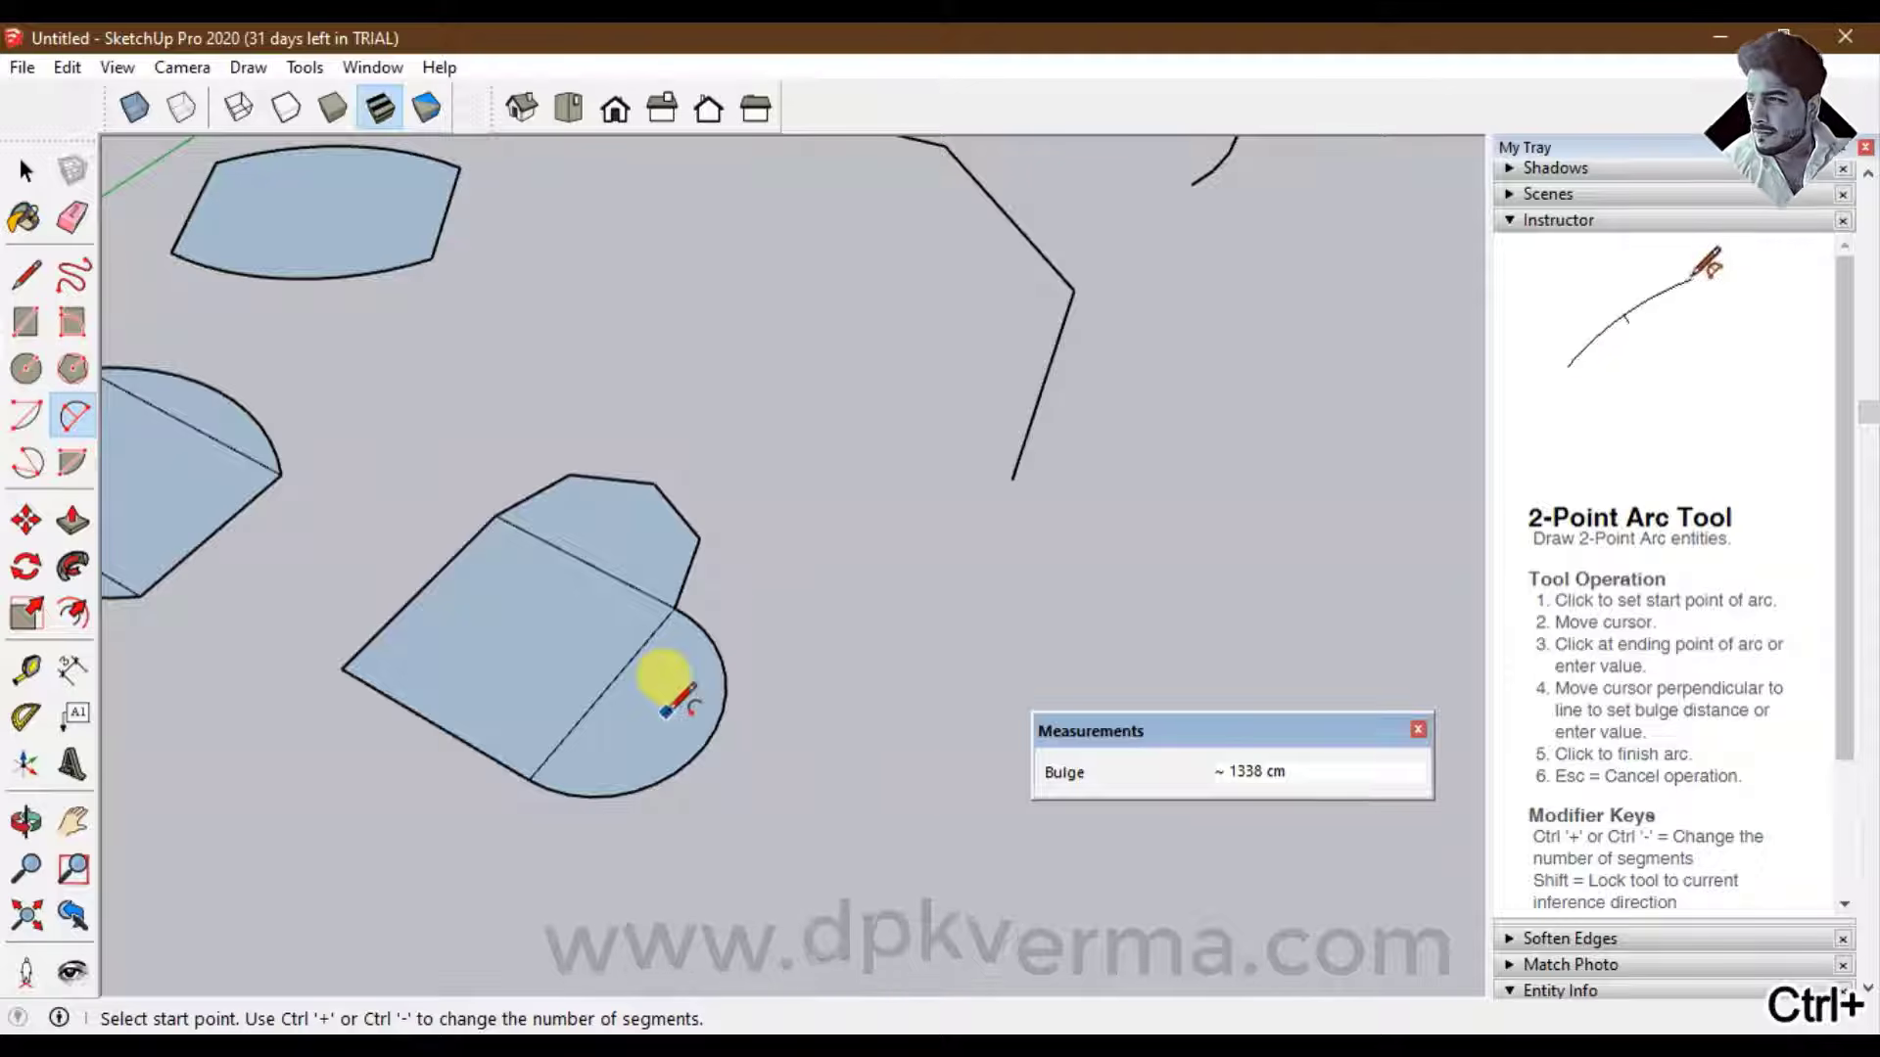
Draw an upright two-point arc bulging about 1011 cm along the blue axis on the square side opposite the round arc
middle_drag(658, 679, 545, 671)
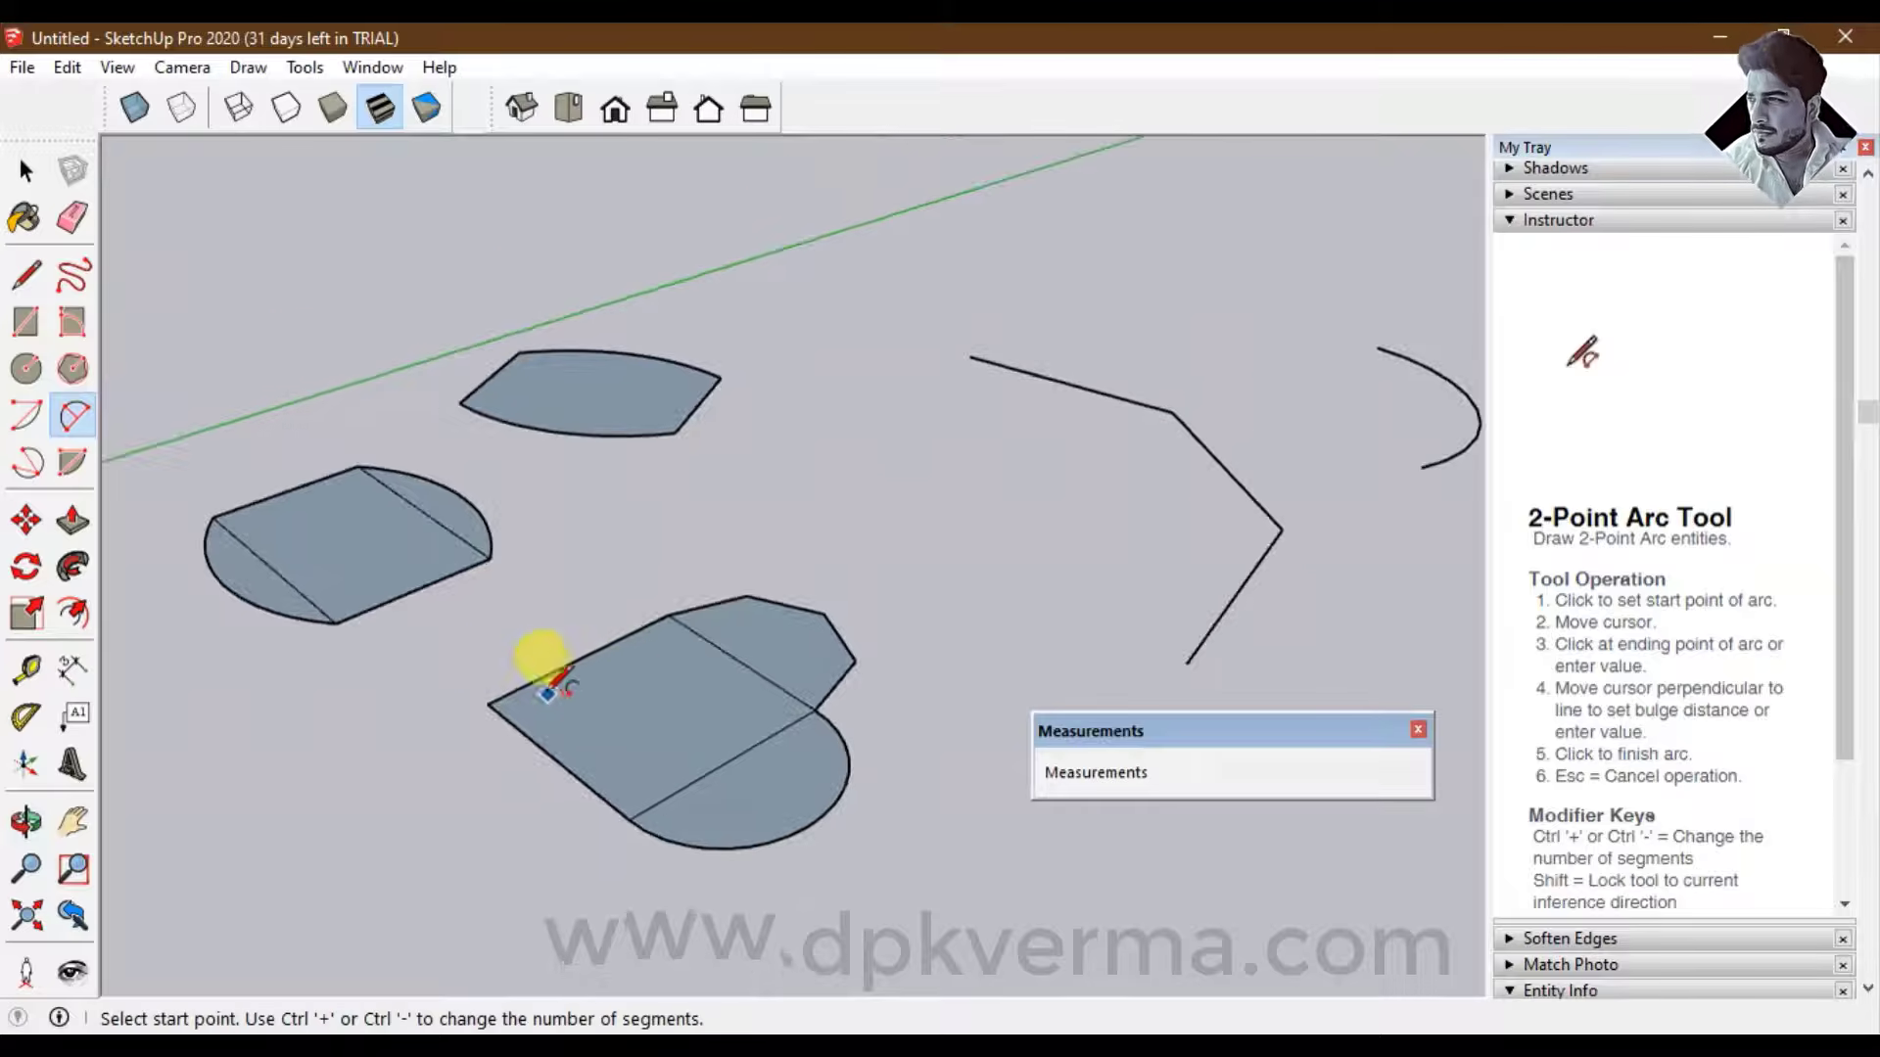
click(487, 704)
click(667, 614)
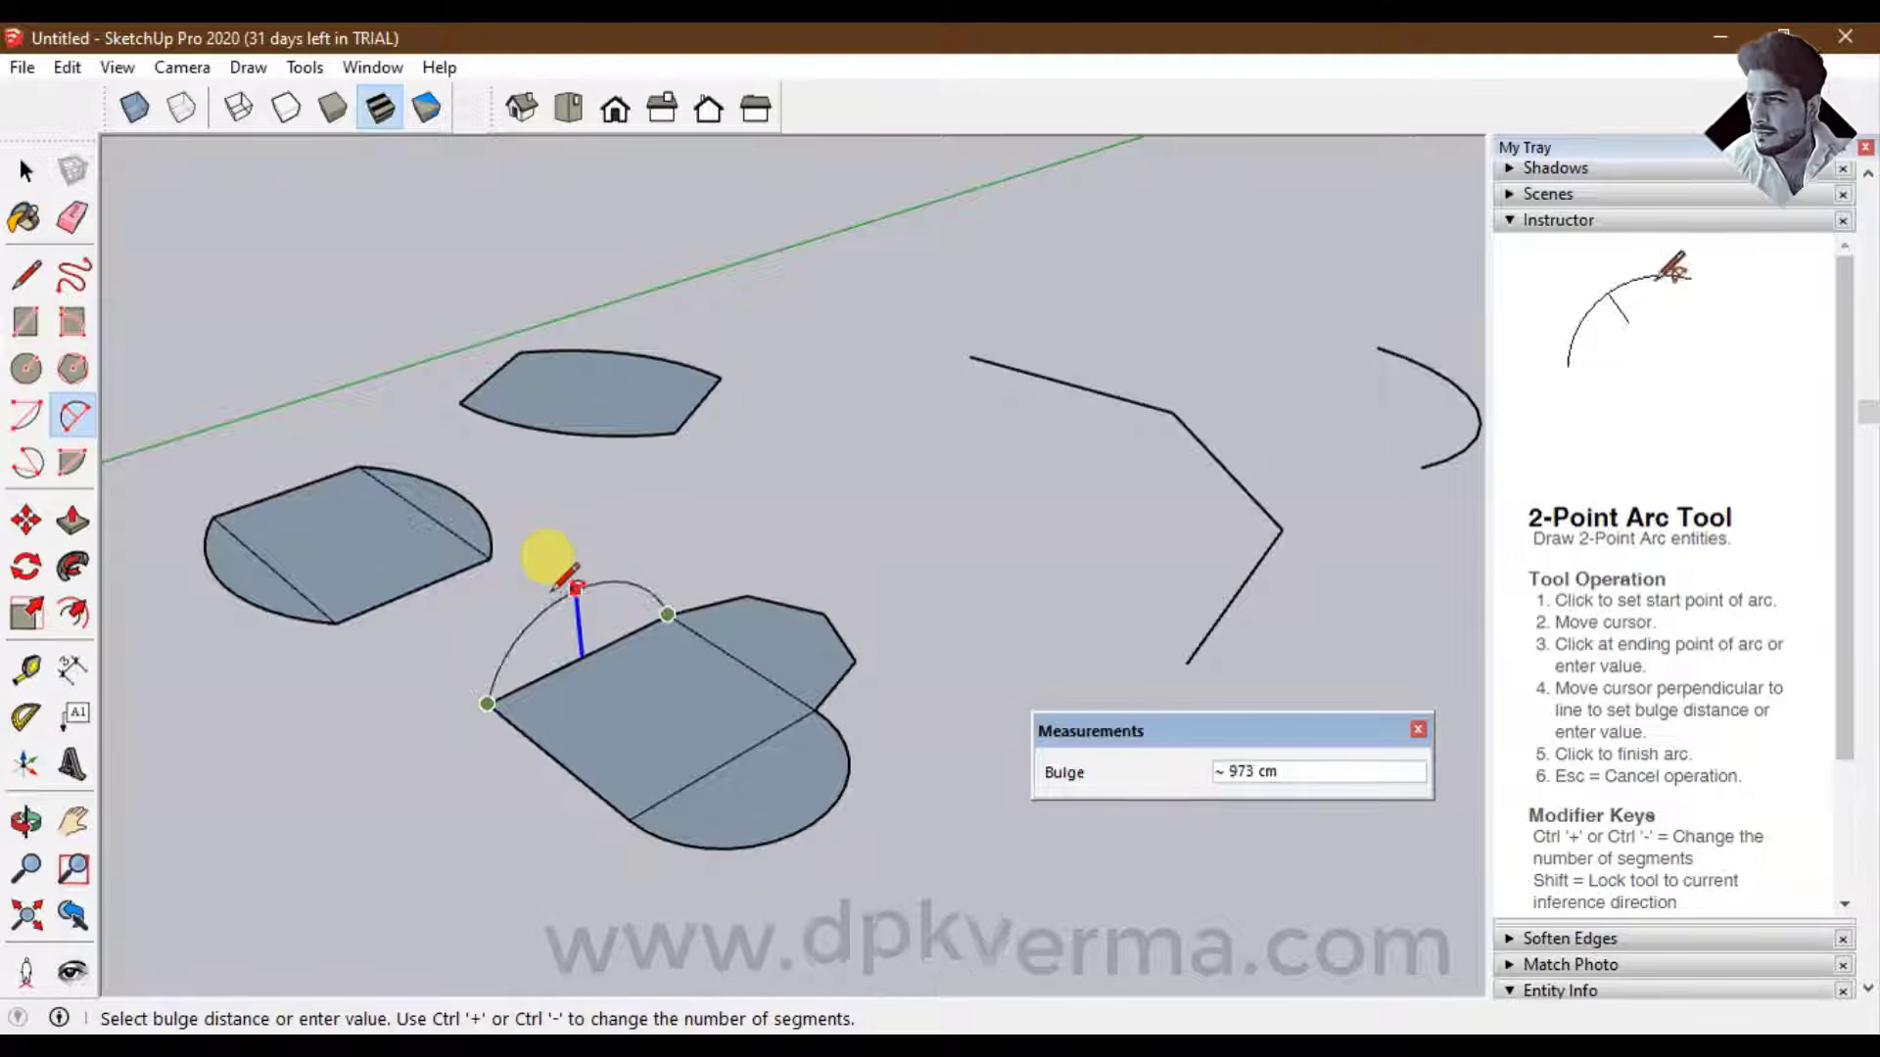
click(591, 573)
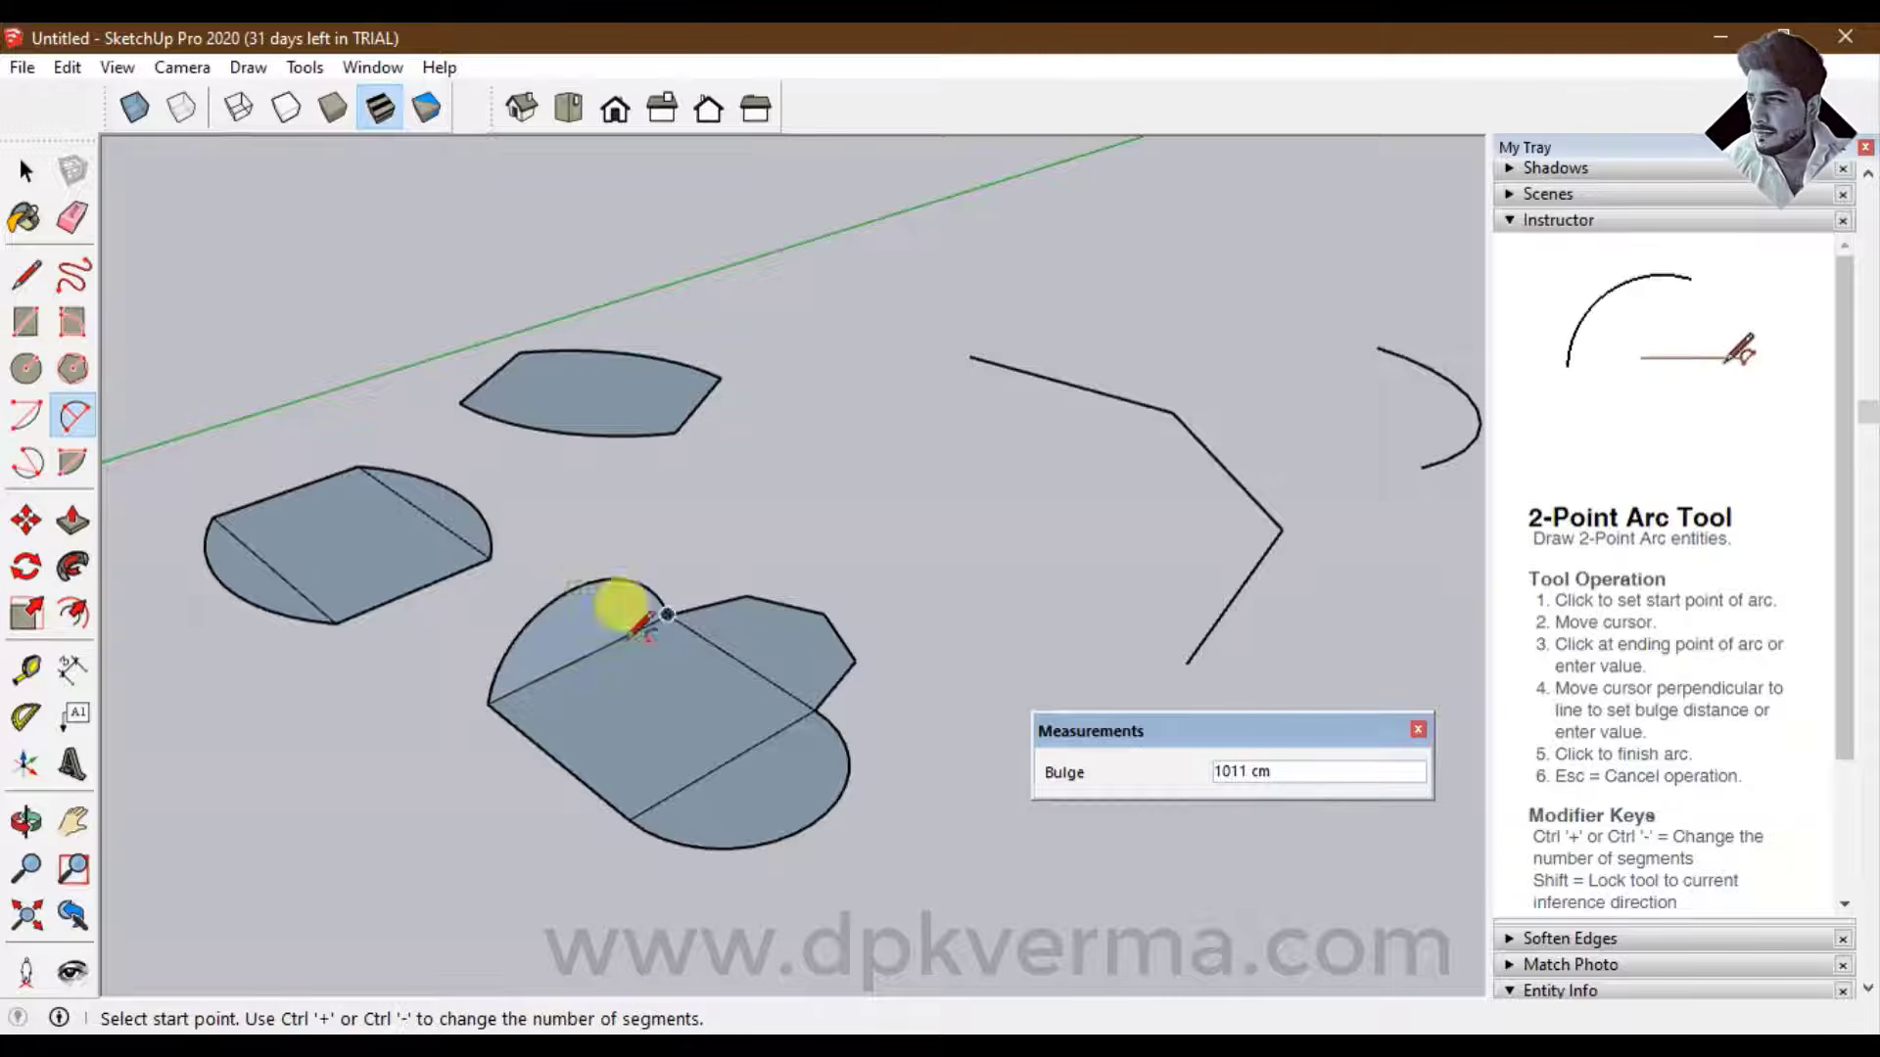
Draw an upright two-point arc along the blue axis on the square's last straight side
middle_drag(621, 608, 480, 686)
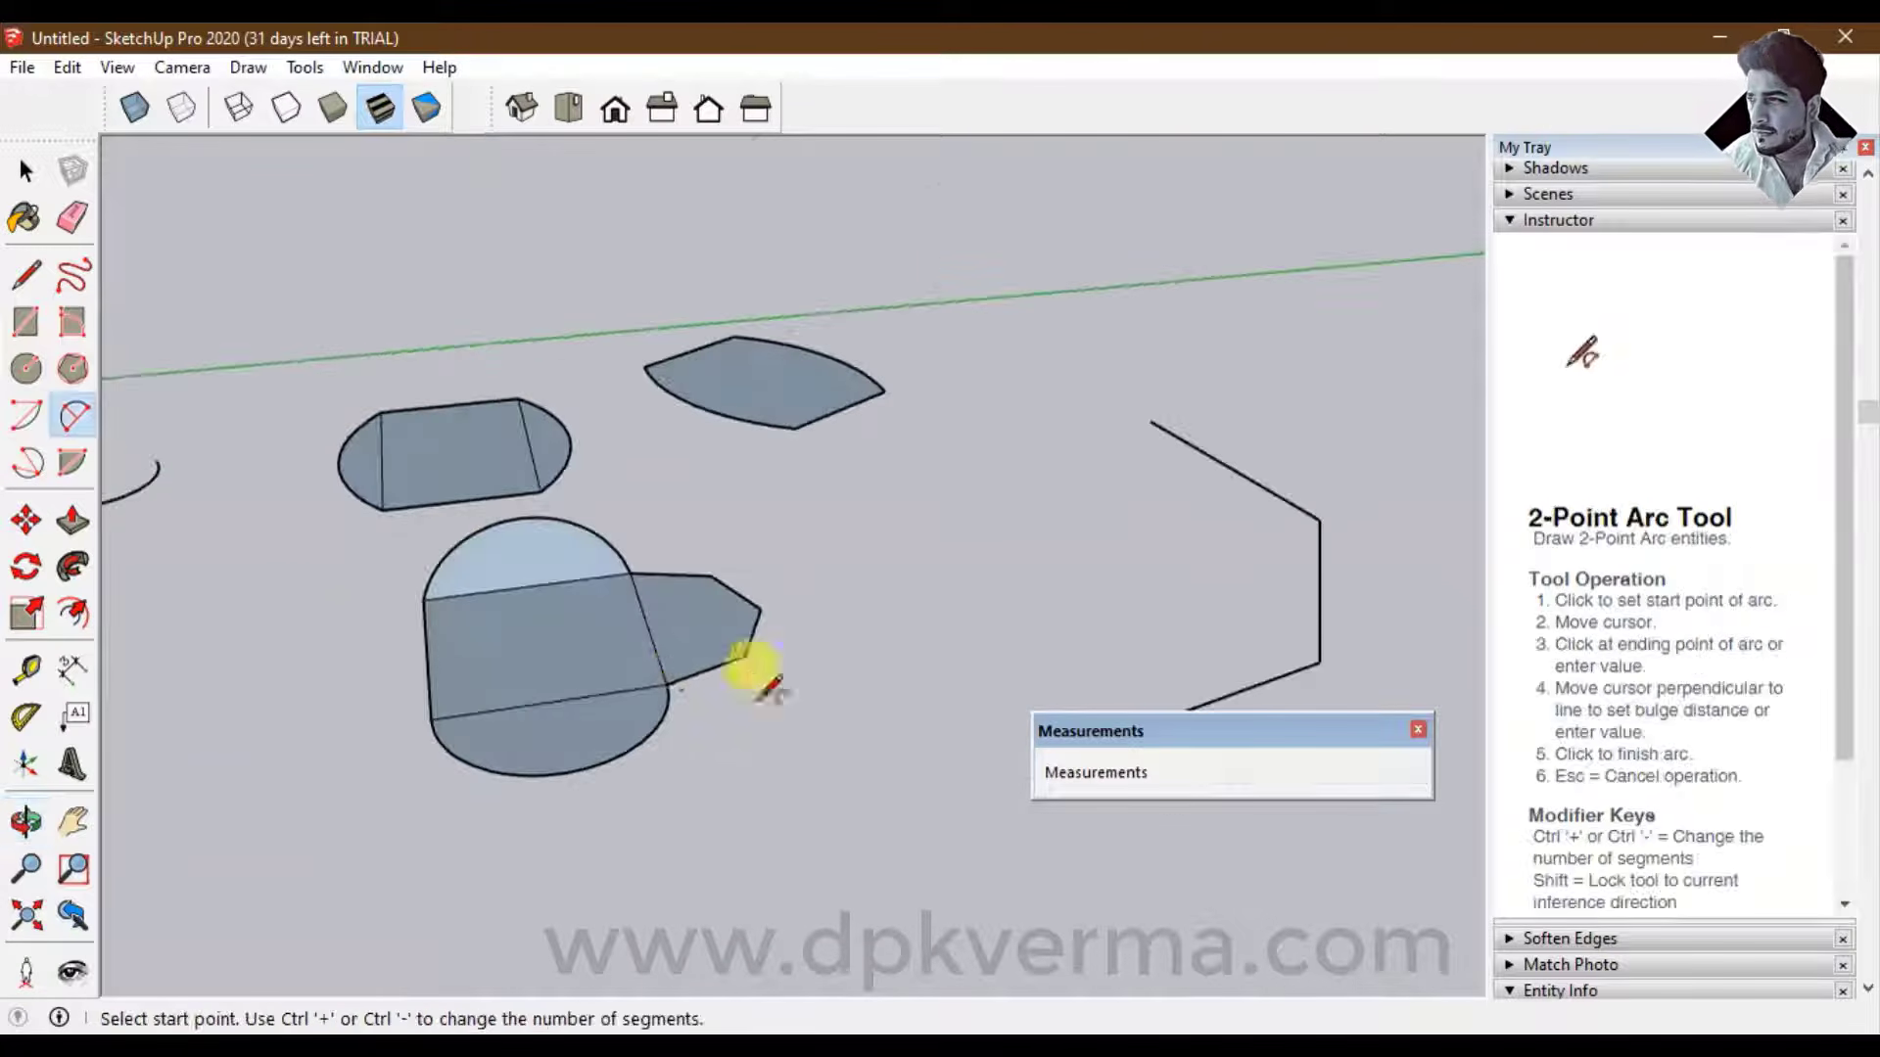
middle_drag(747, 659, 654, 619)
click(675, 572)
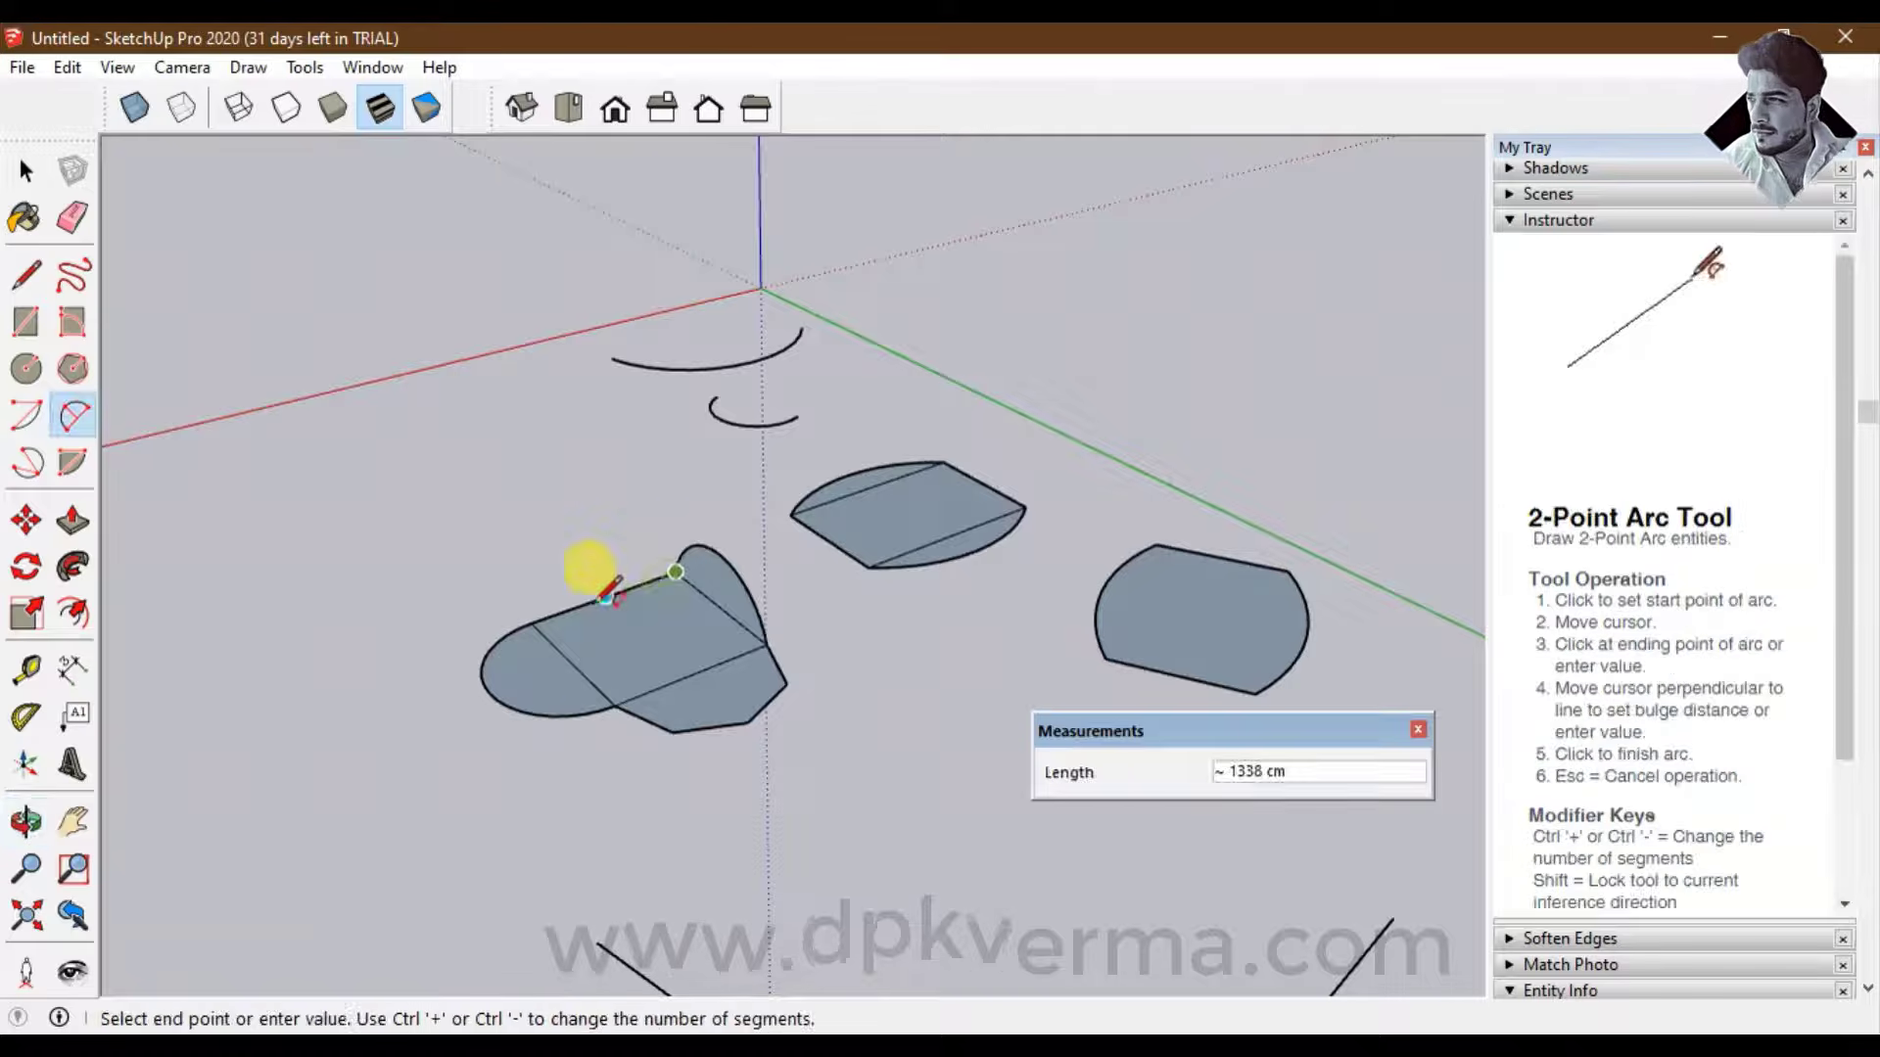
click(531, 623)
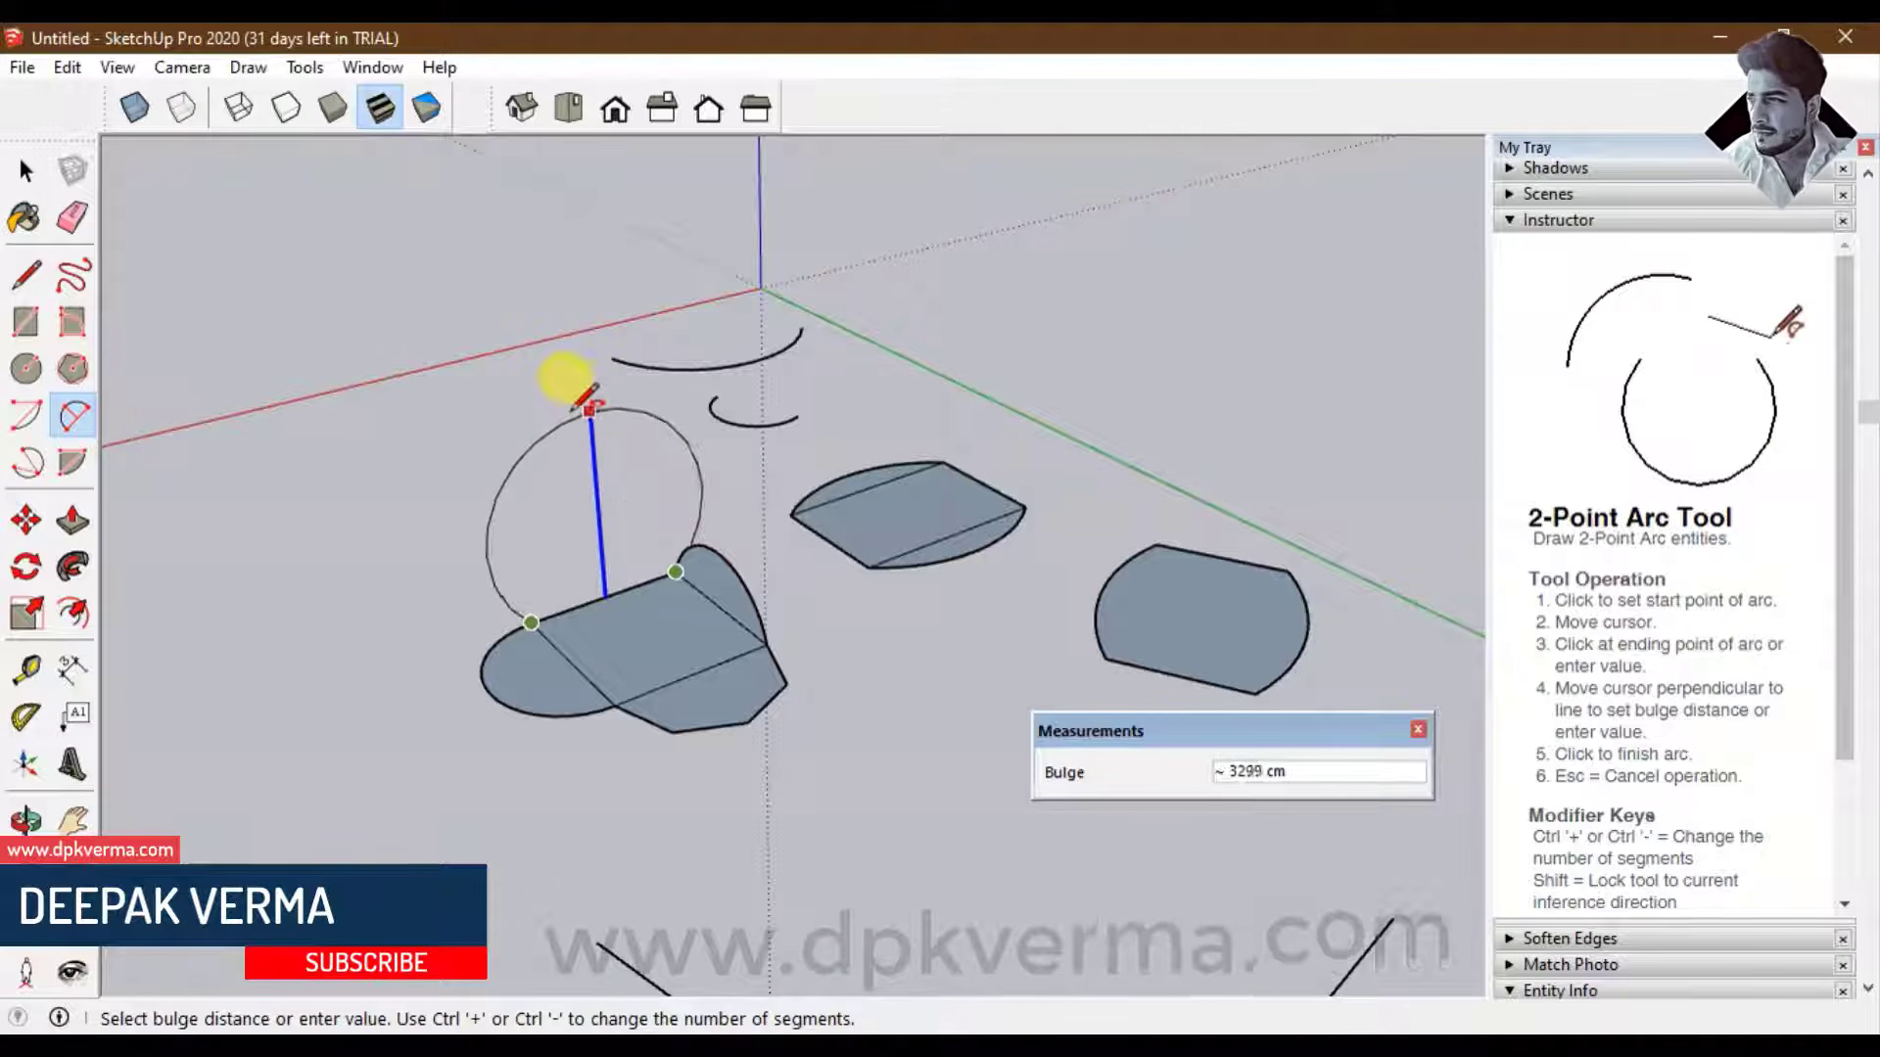
click(599, 528)
middle_drag(608, 638, 672, 672)
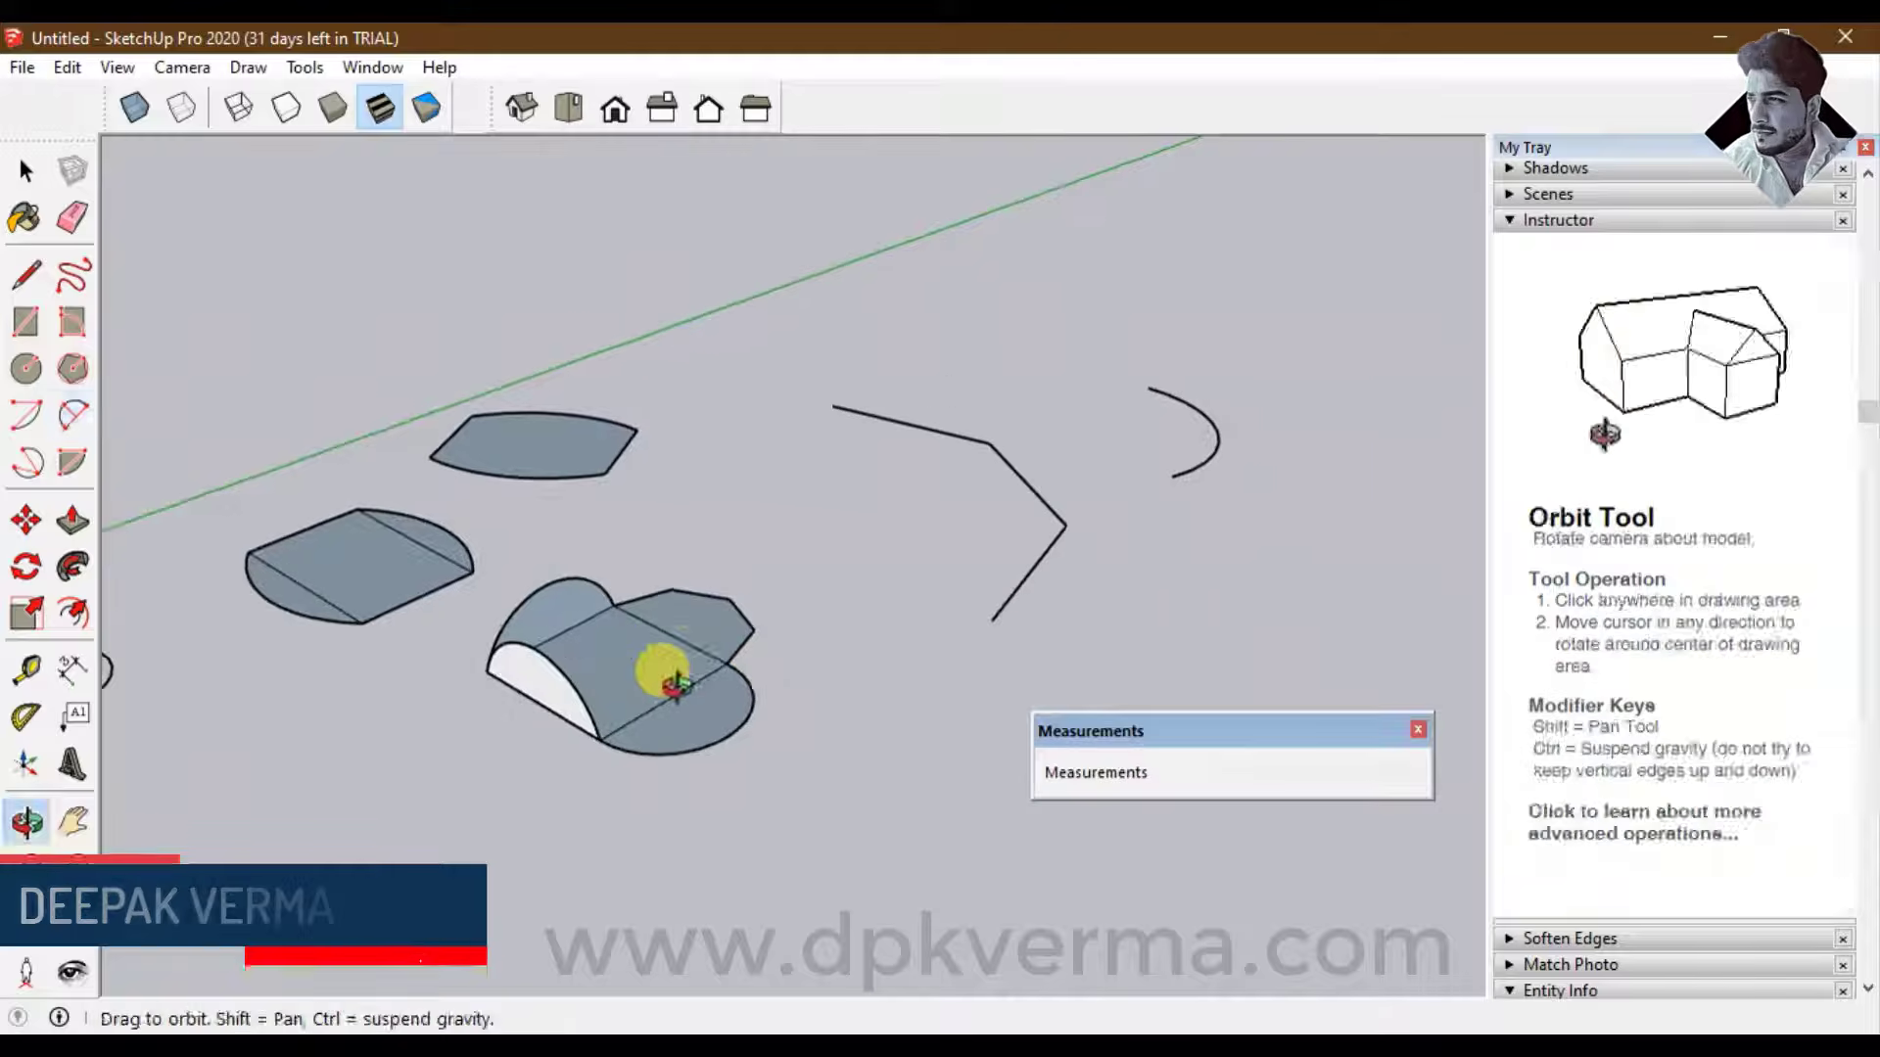
key(a)
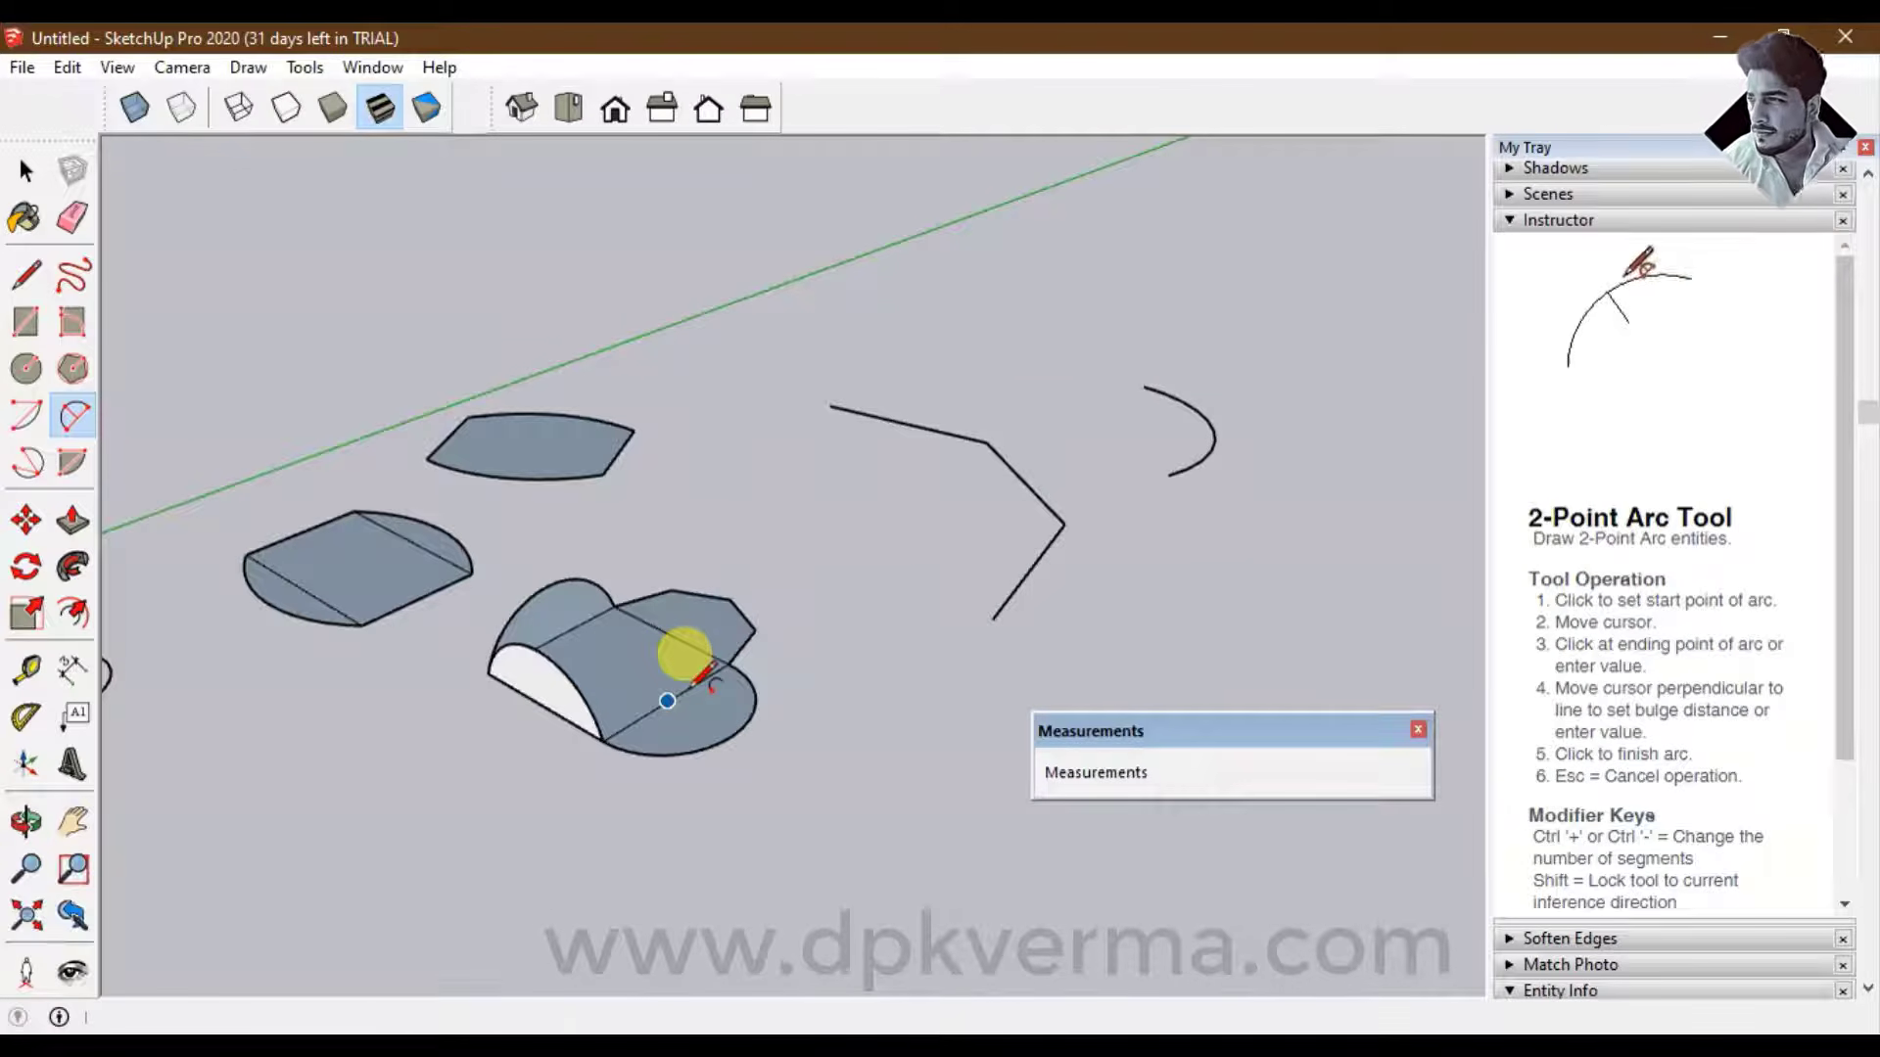
Draw a flat two-point arc on empty ground with a 1500 cm chord and a 500 cm bulge
middle_drag(685, 653, 424, 659)
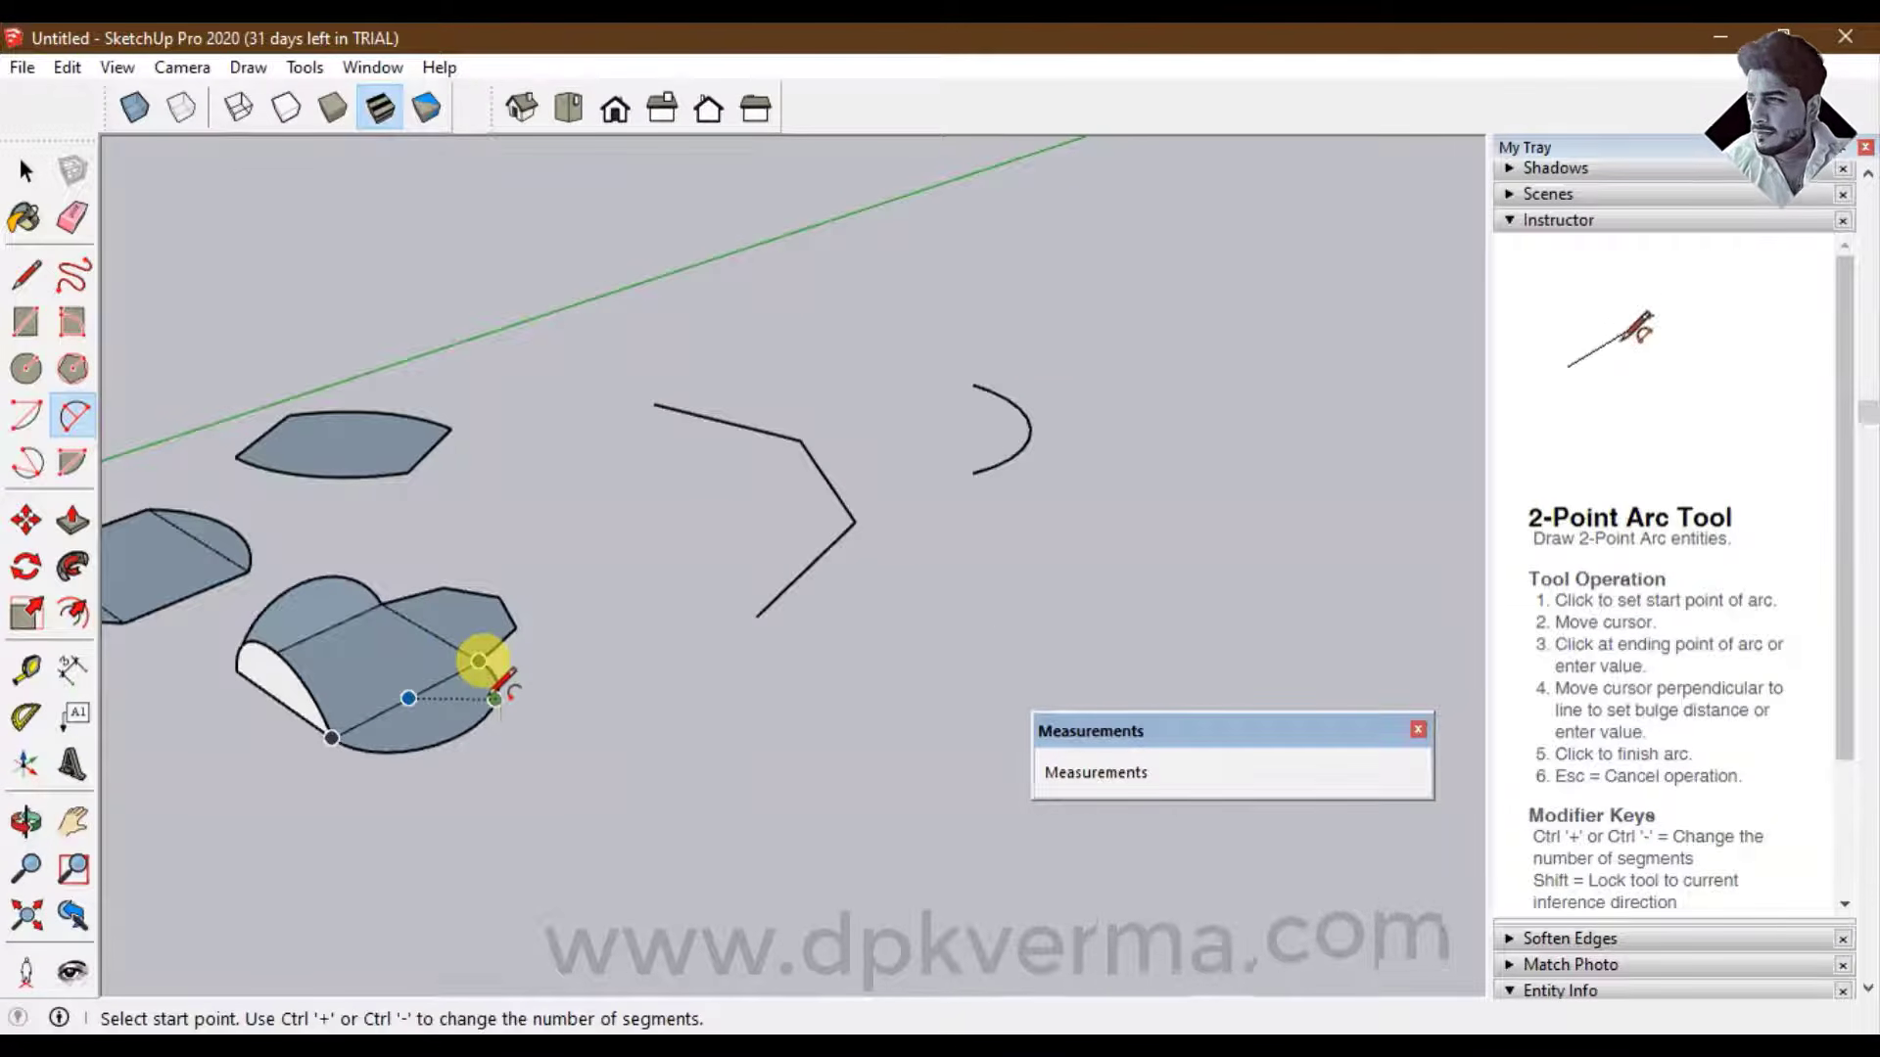
click(629, 781)
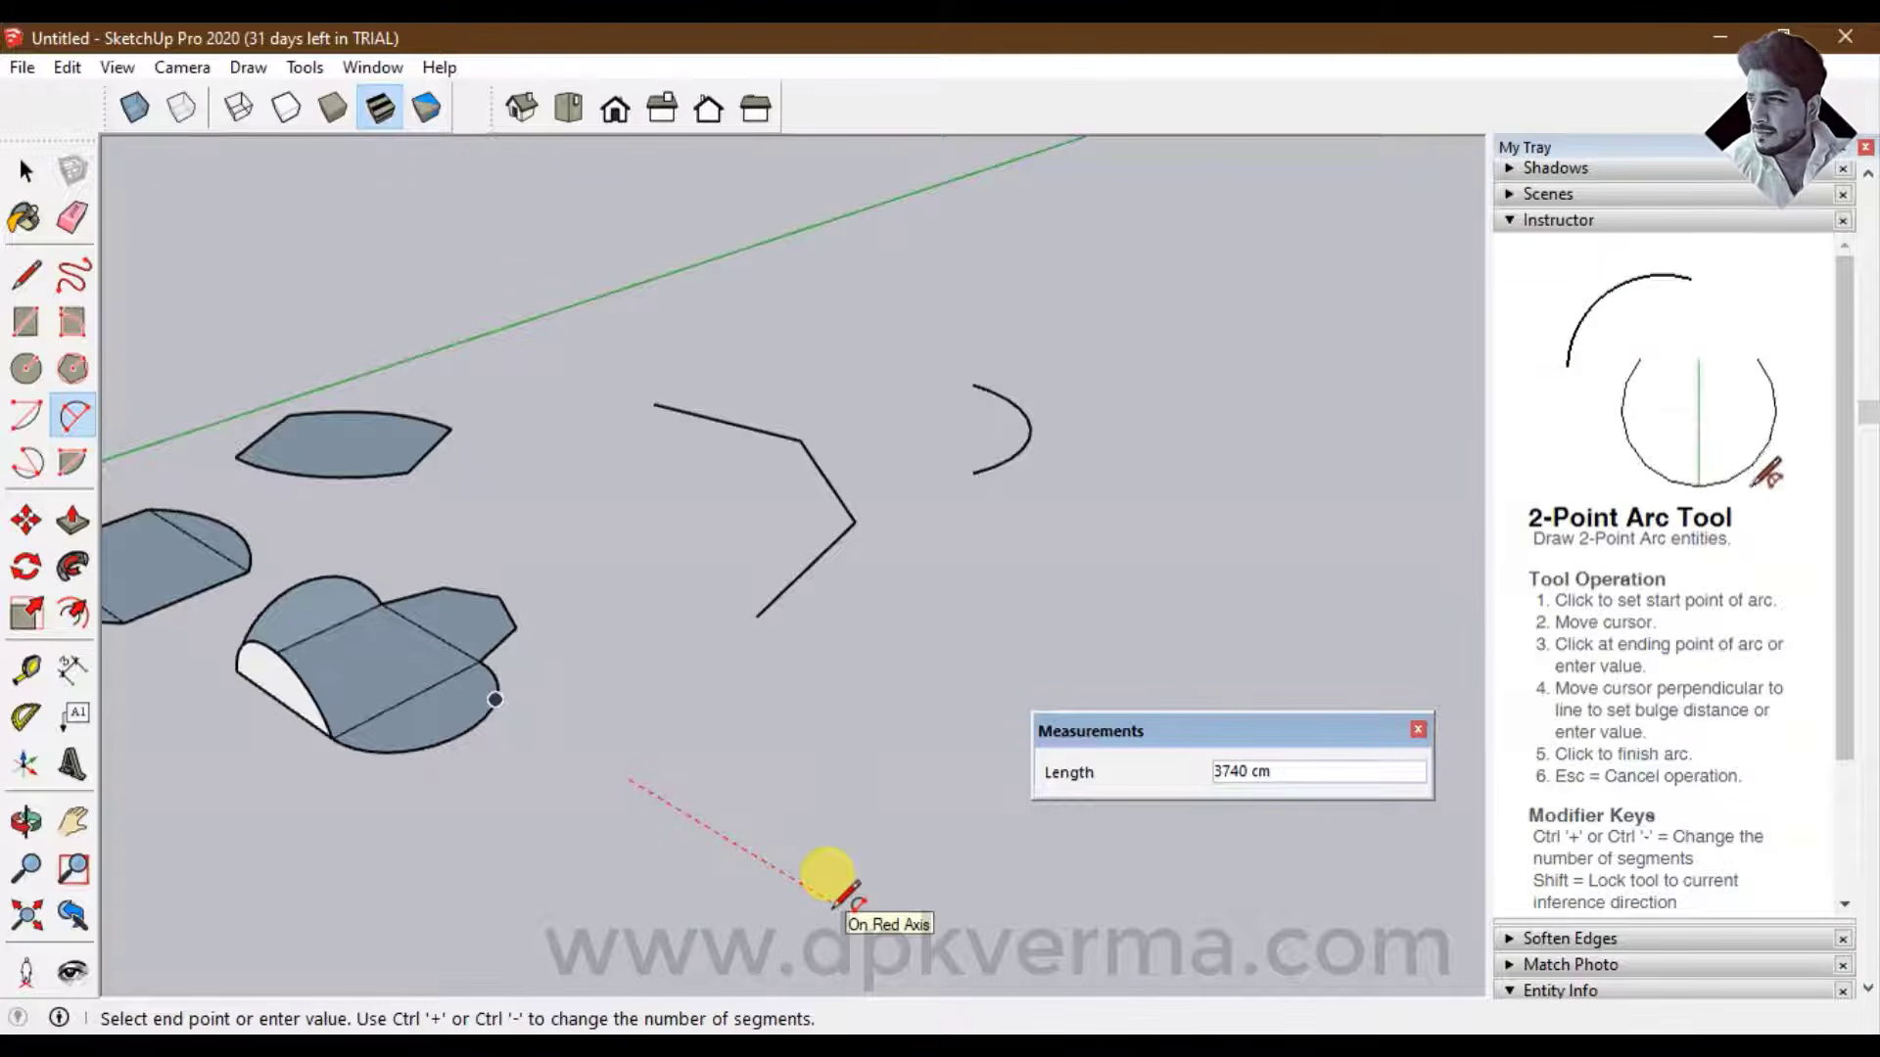
text(1500)
key(Return)
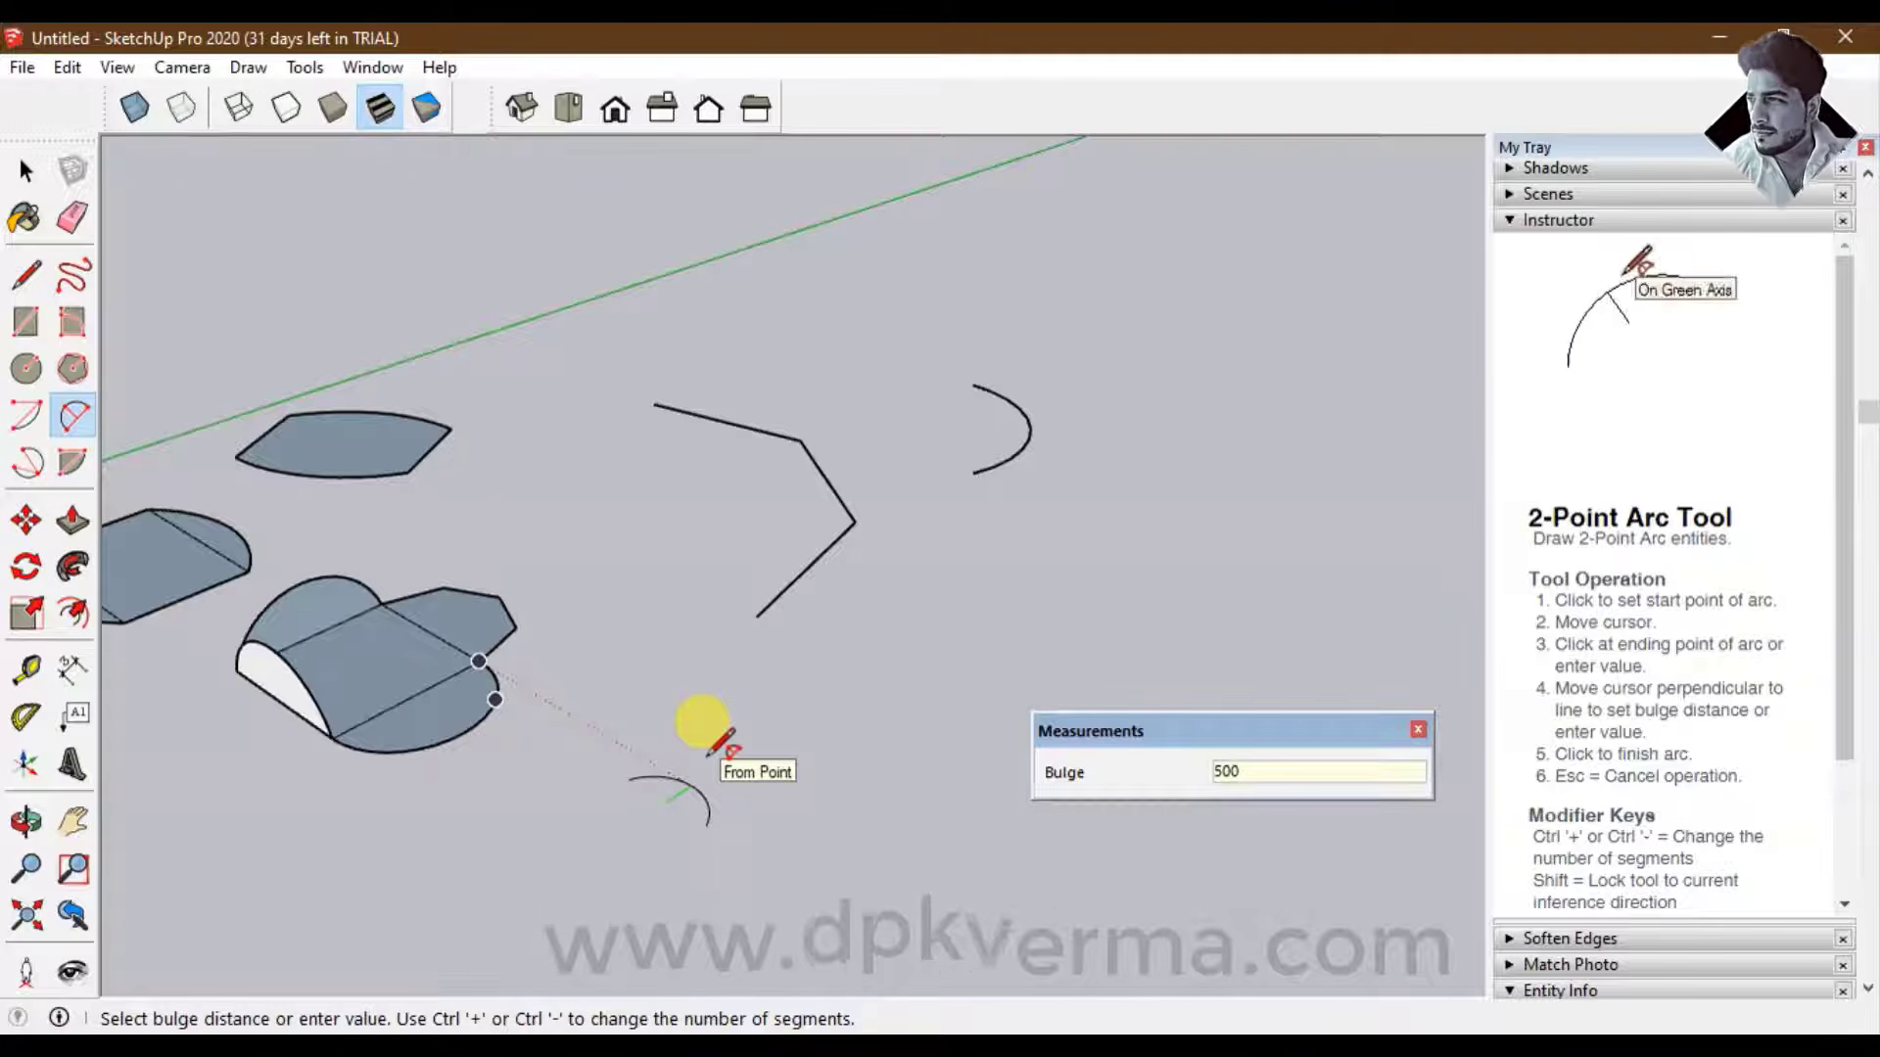
key(Return)
scroll(710, 751, up, 3)
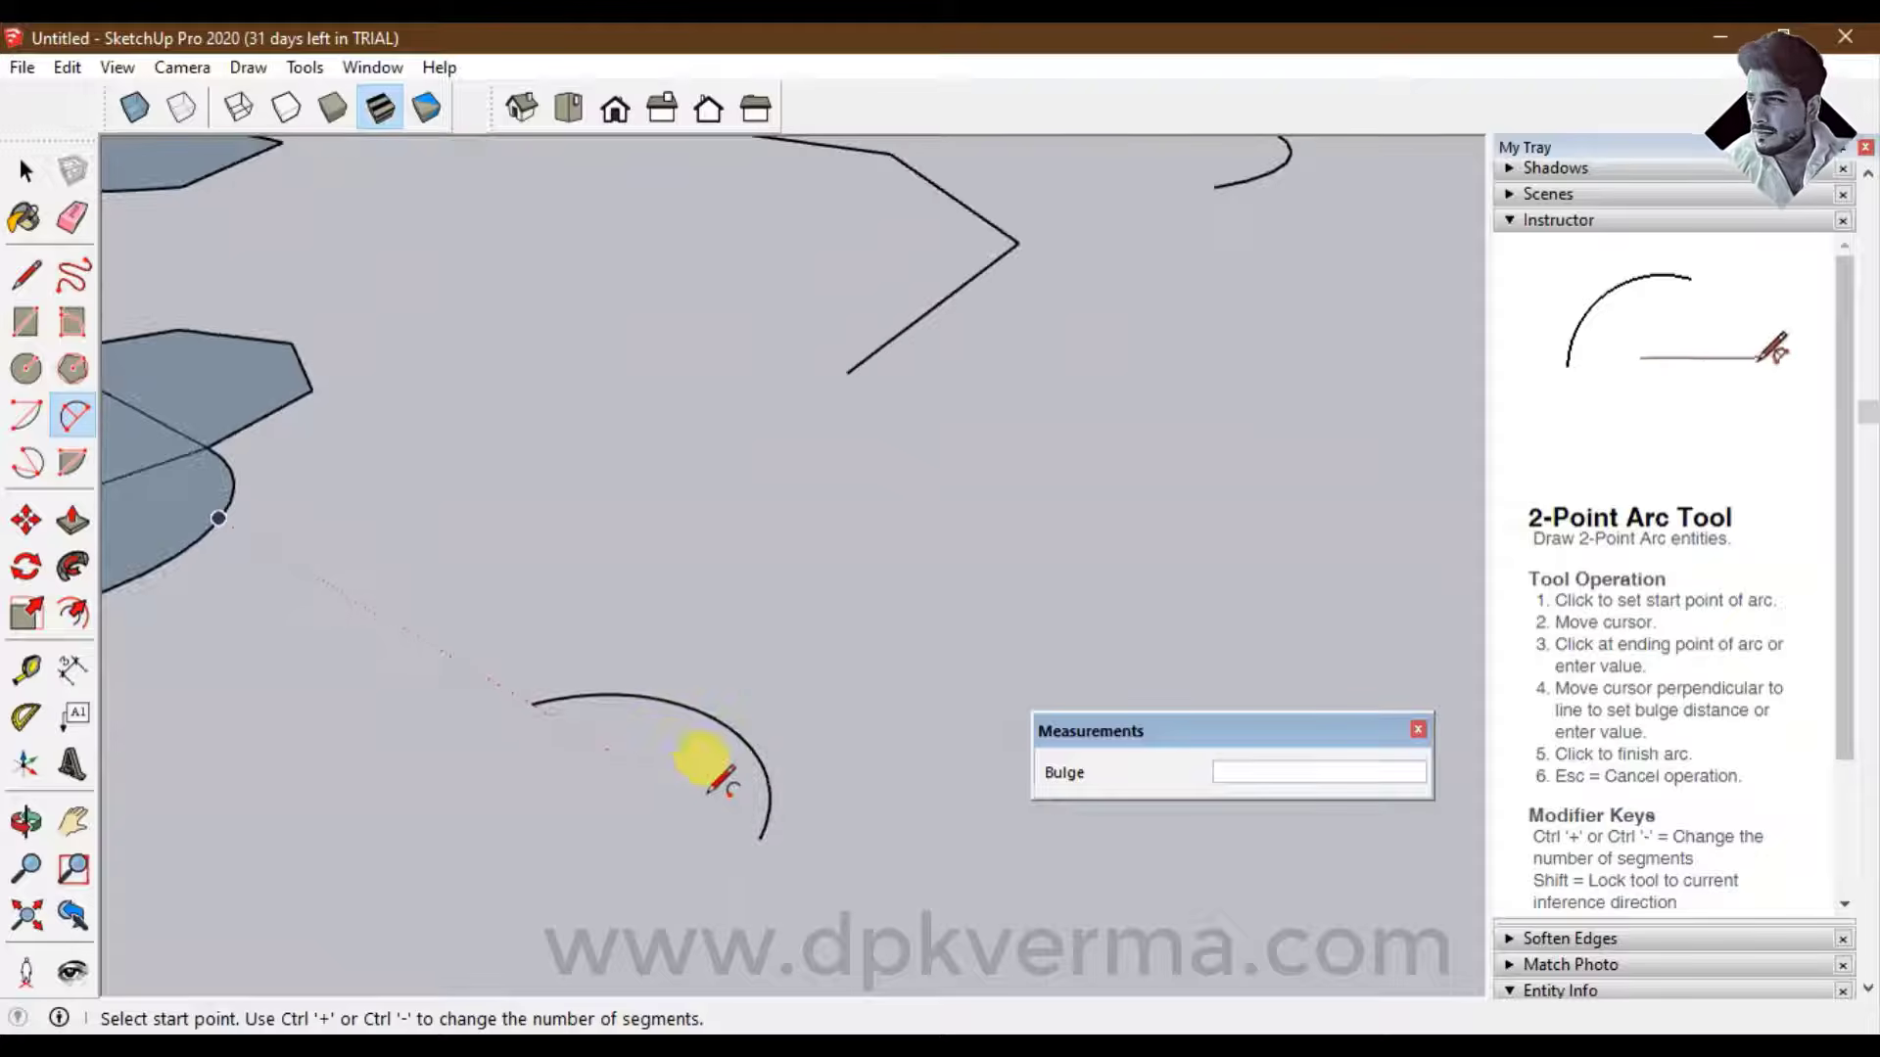
middle_drag(720, 780, 620, 659)
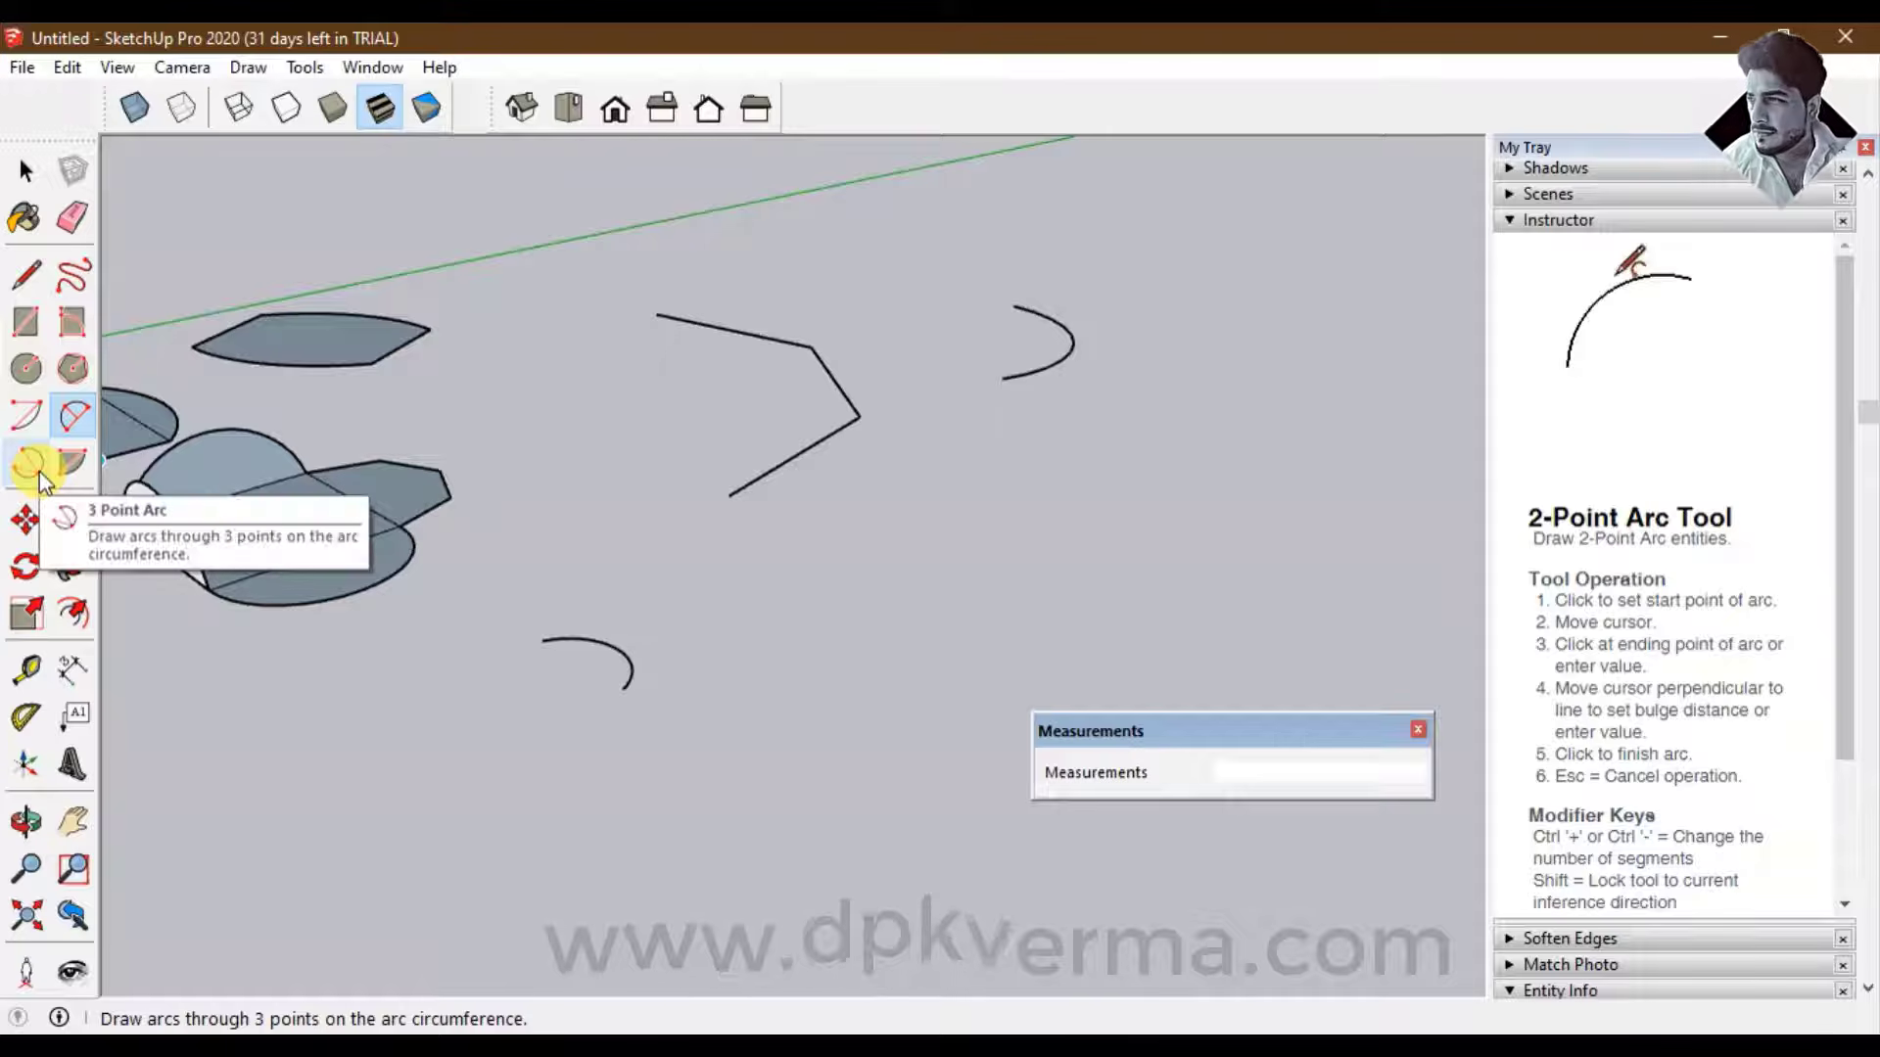
Draw a freehand three-point arc of about 140 degrees on the ground near the small new arc
middle_drag(692, 809, 629, 659)
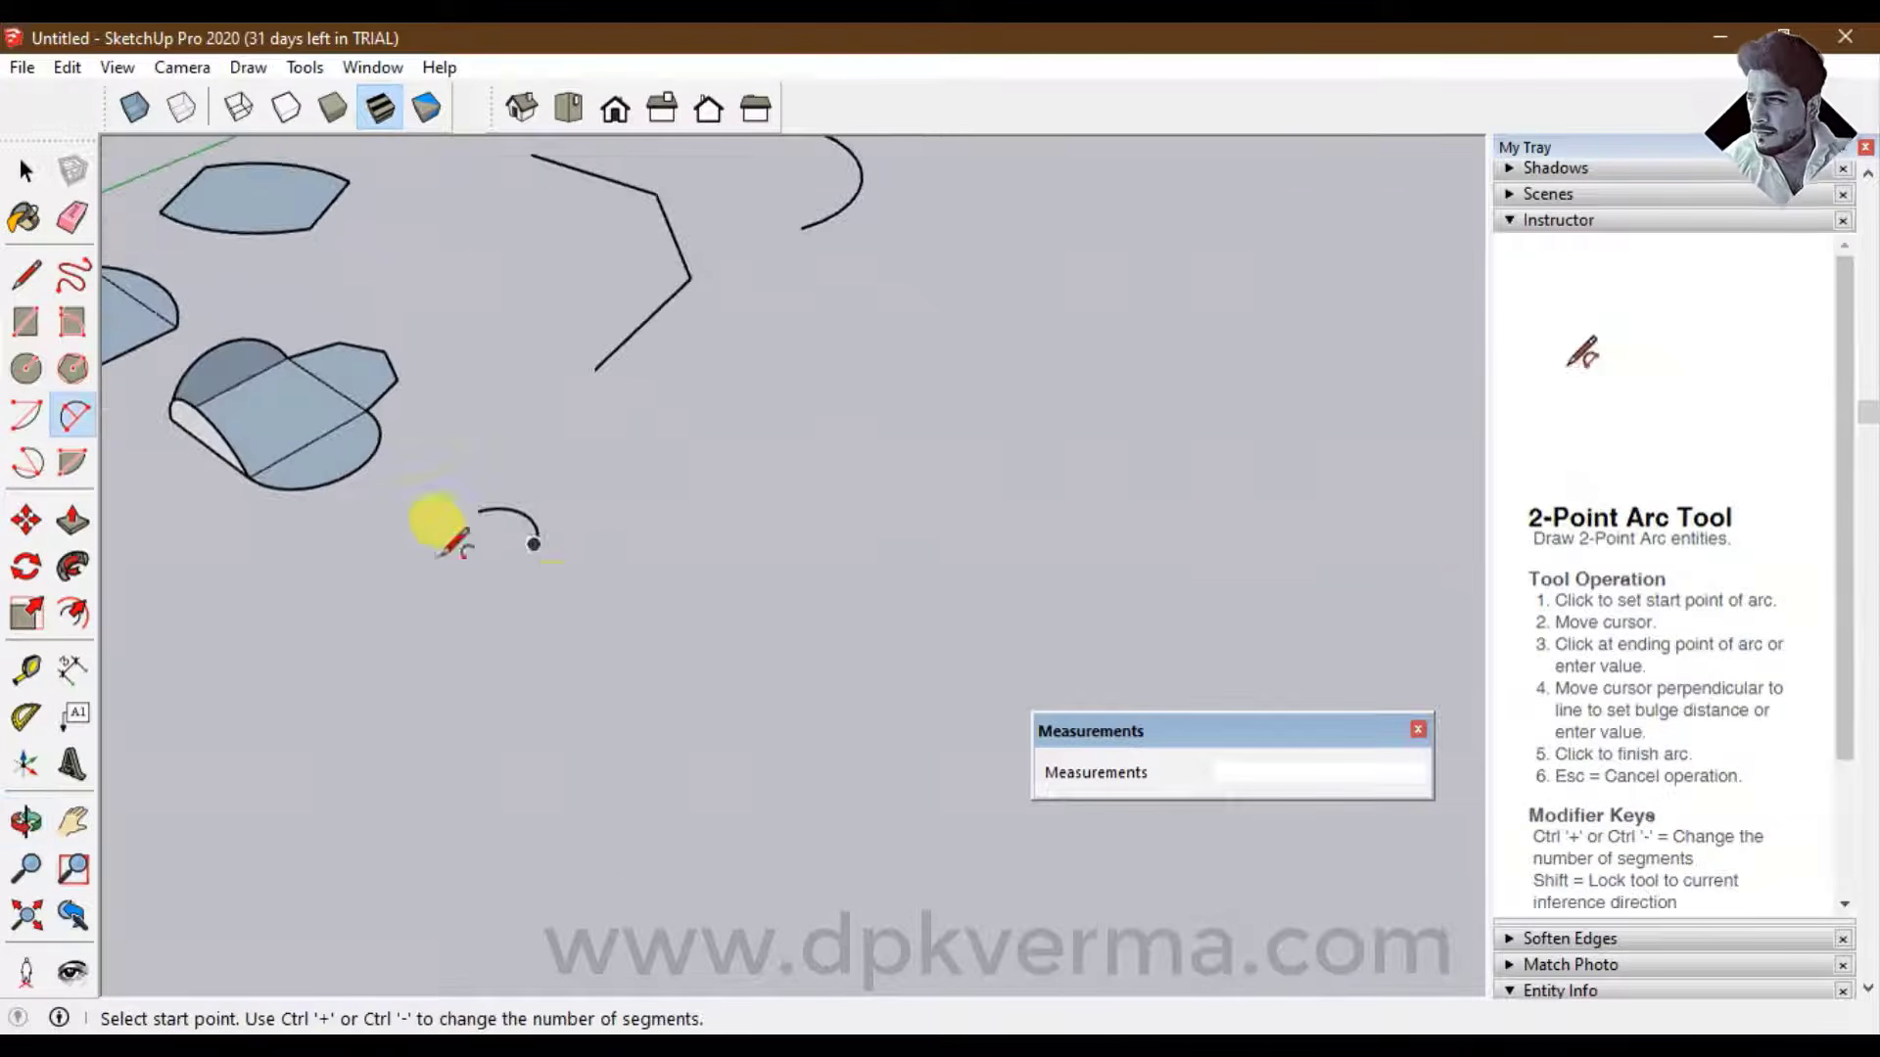
click(39, 478)
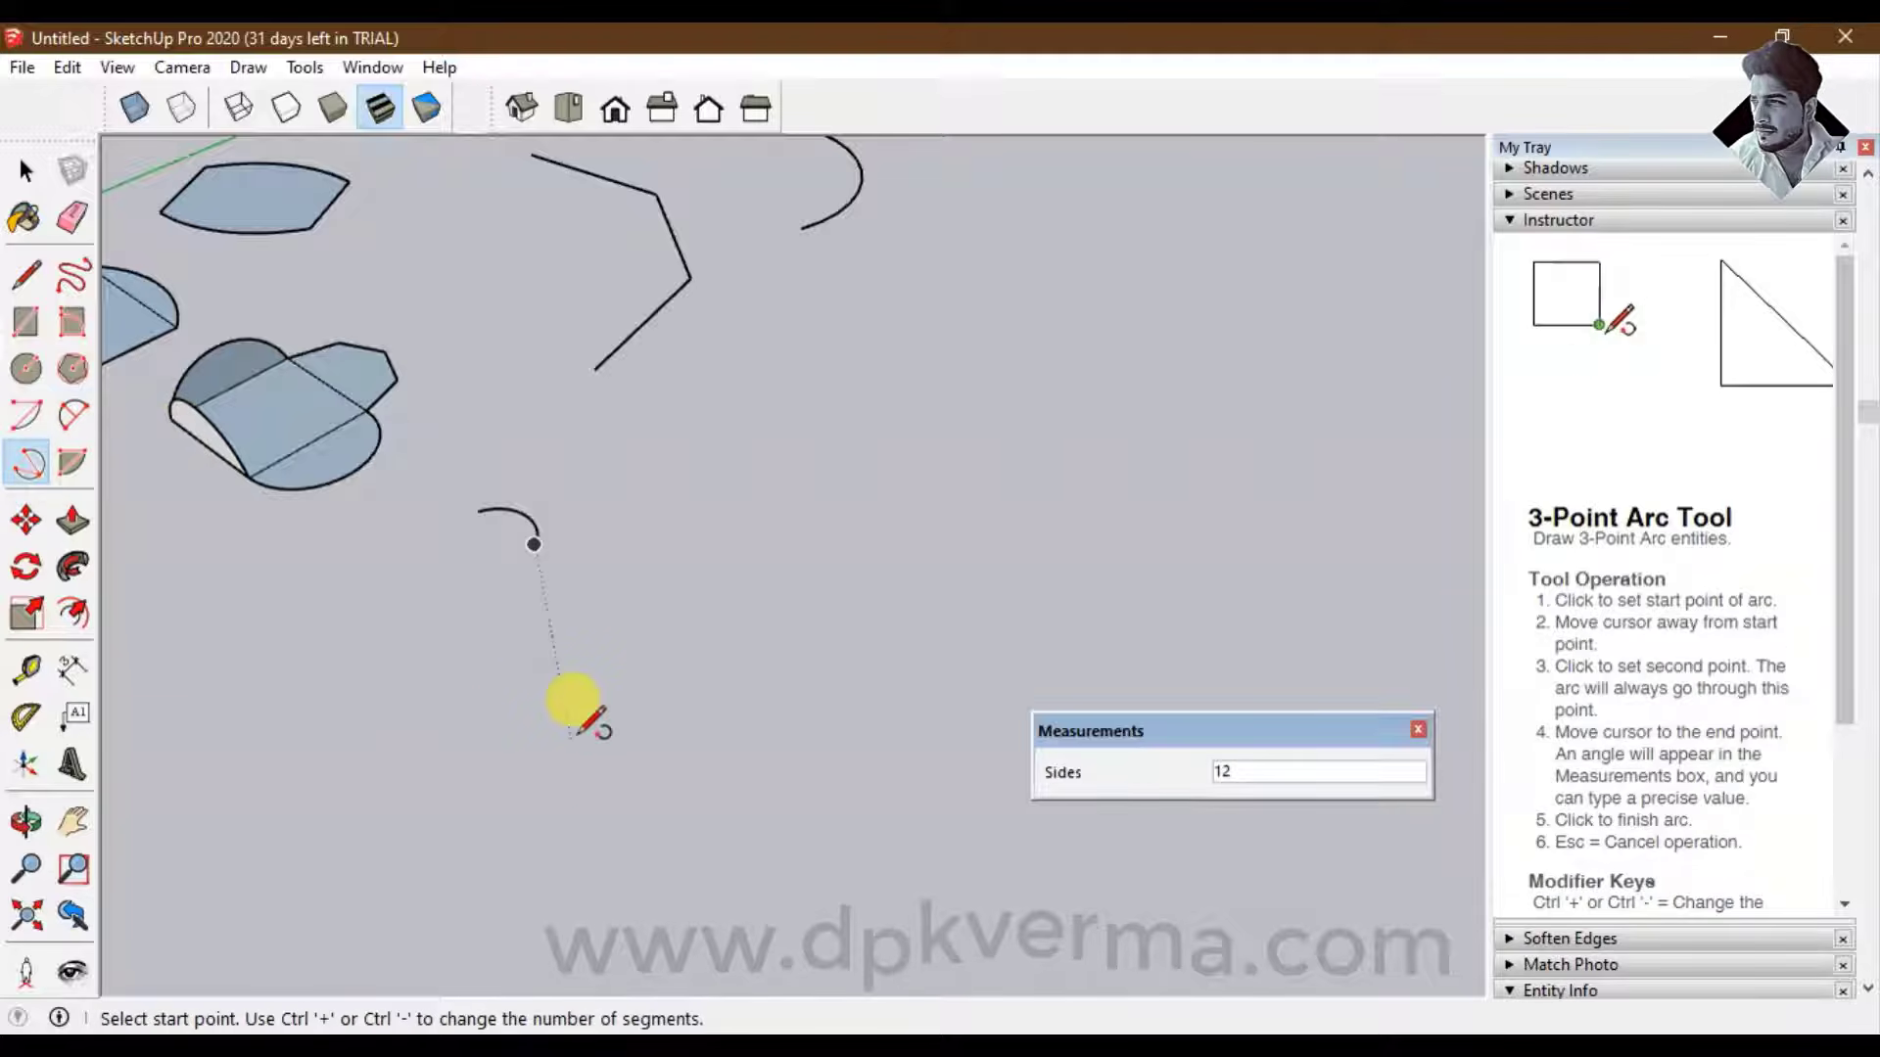
click(520, 699)
click(795, 721)
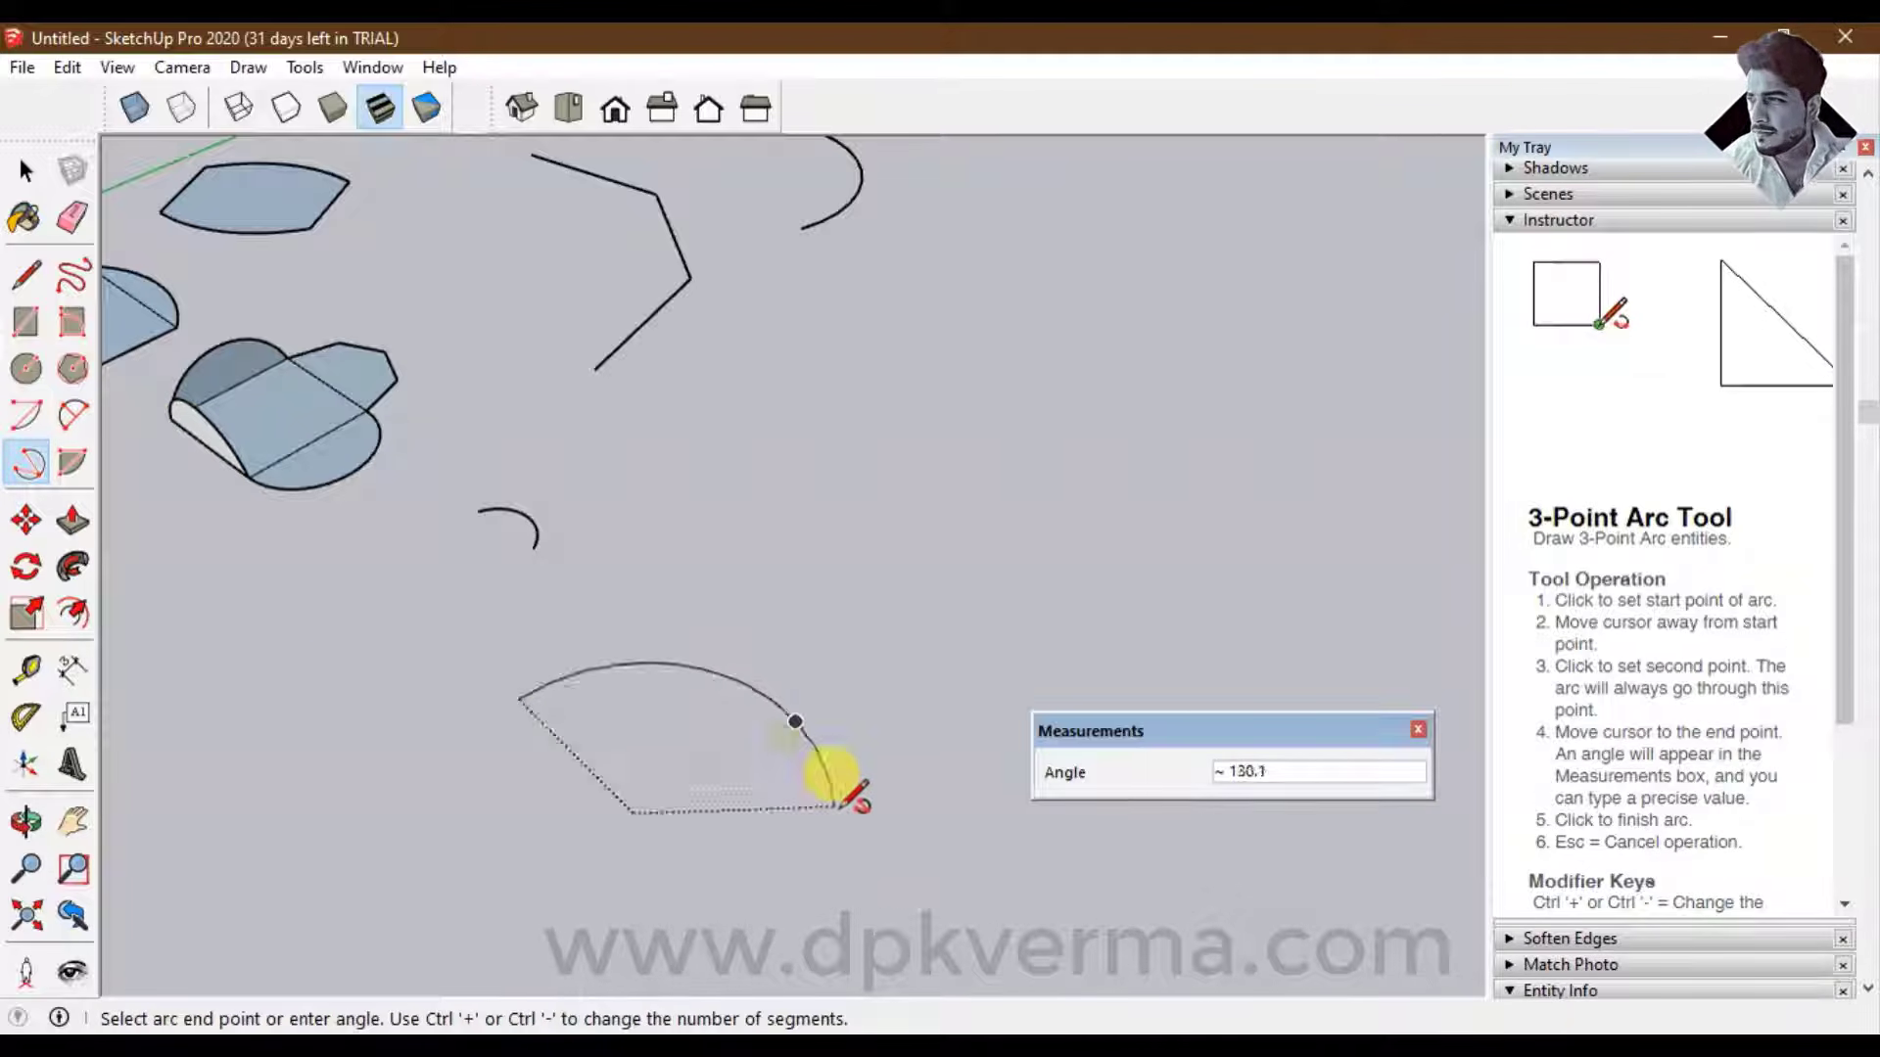
click(867, 940)
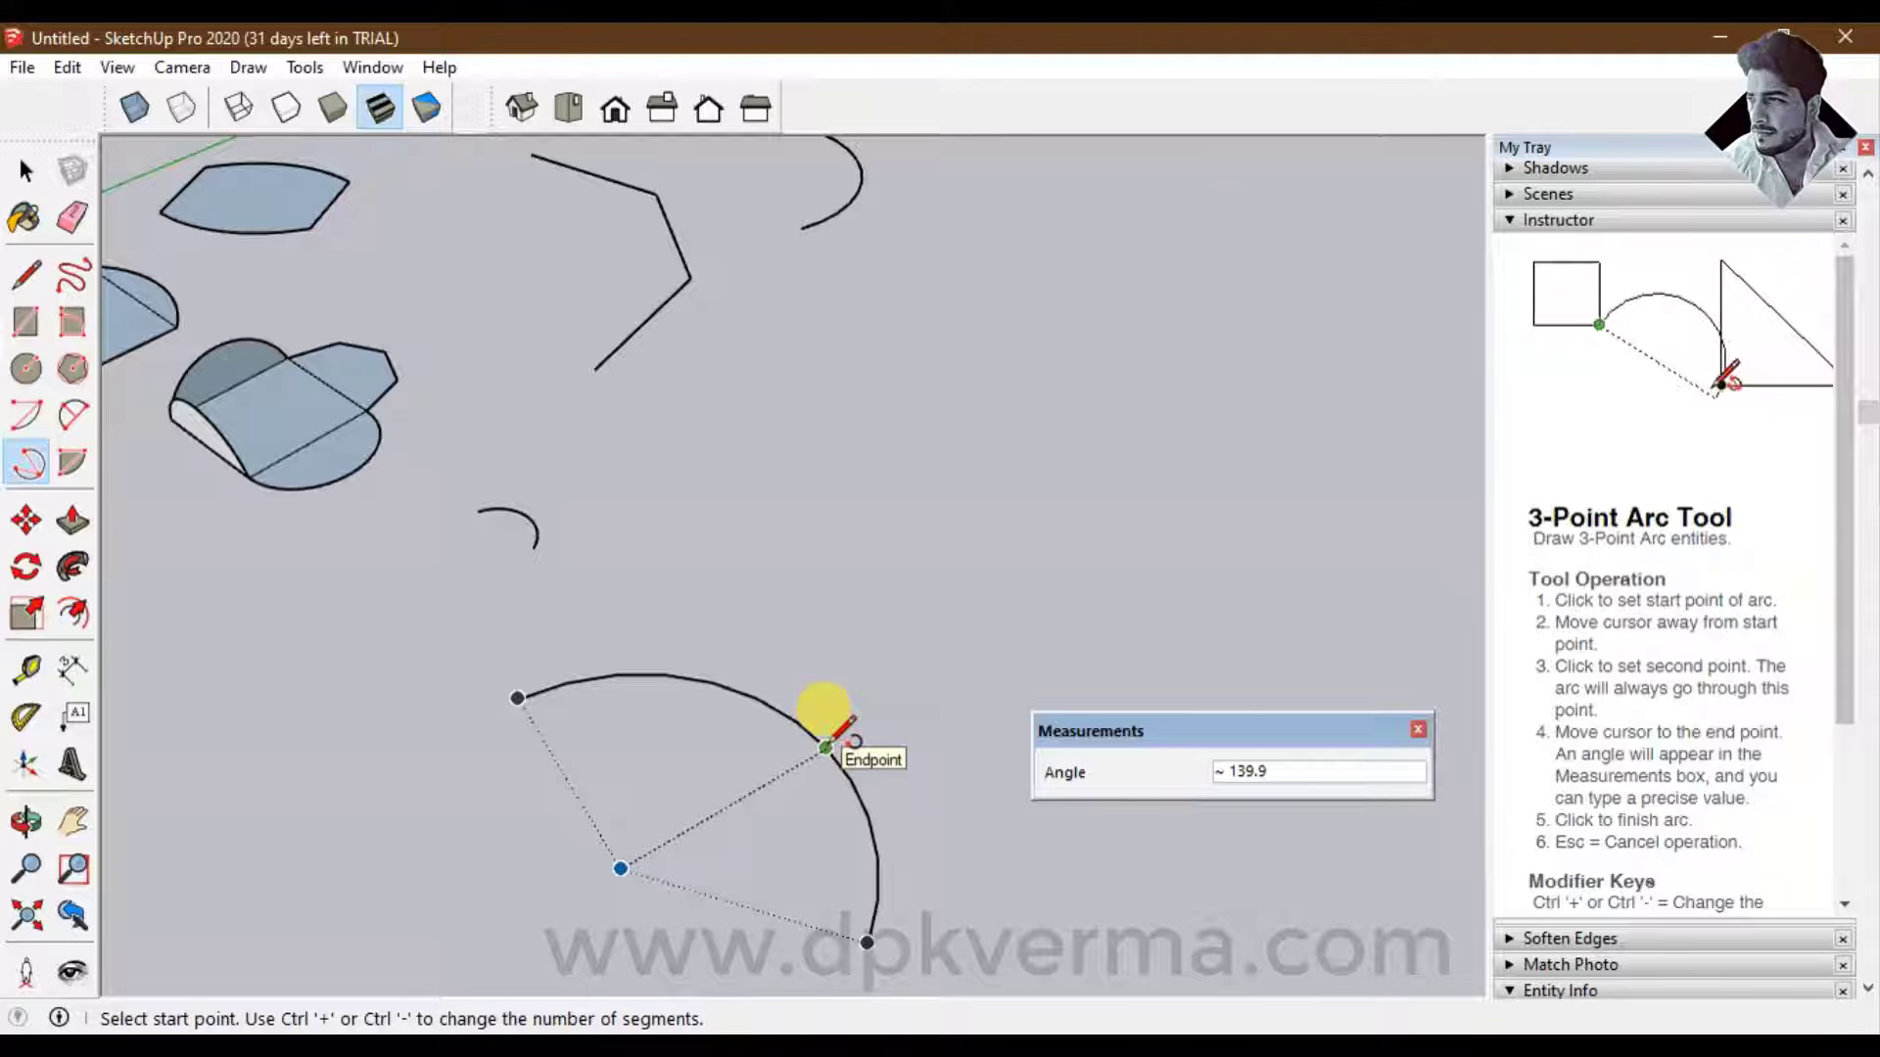
Draw a hexagon on the ground between the large three-point arc and the red axis
middle_drag(832, 725, 279, 440)
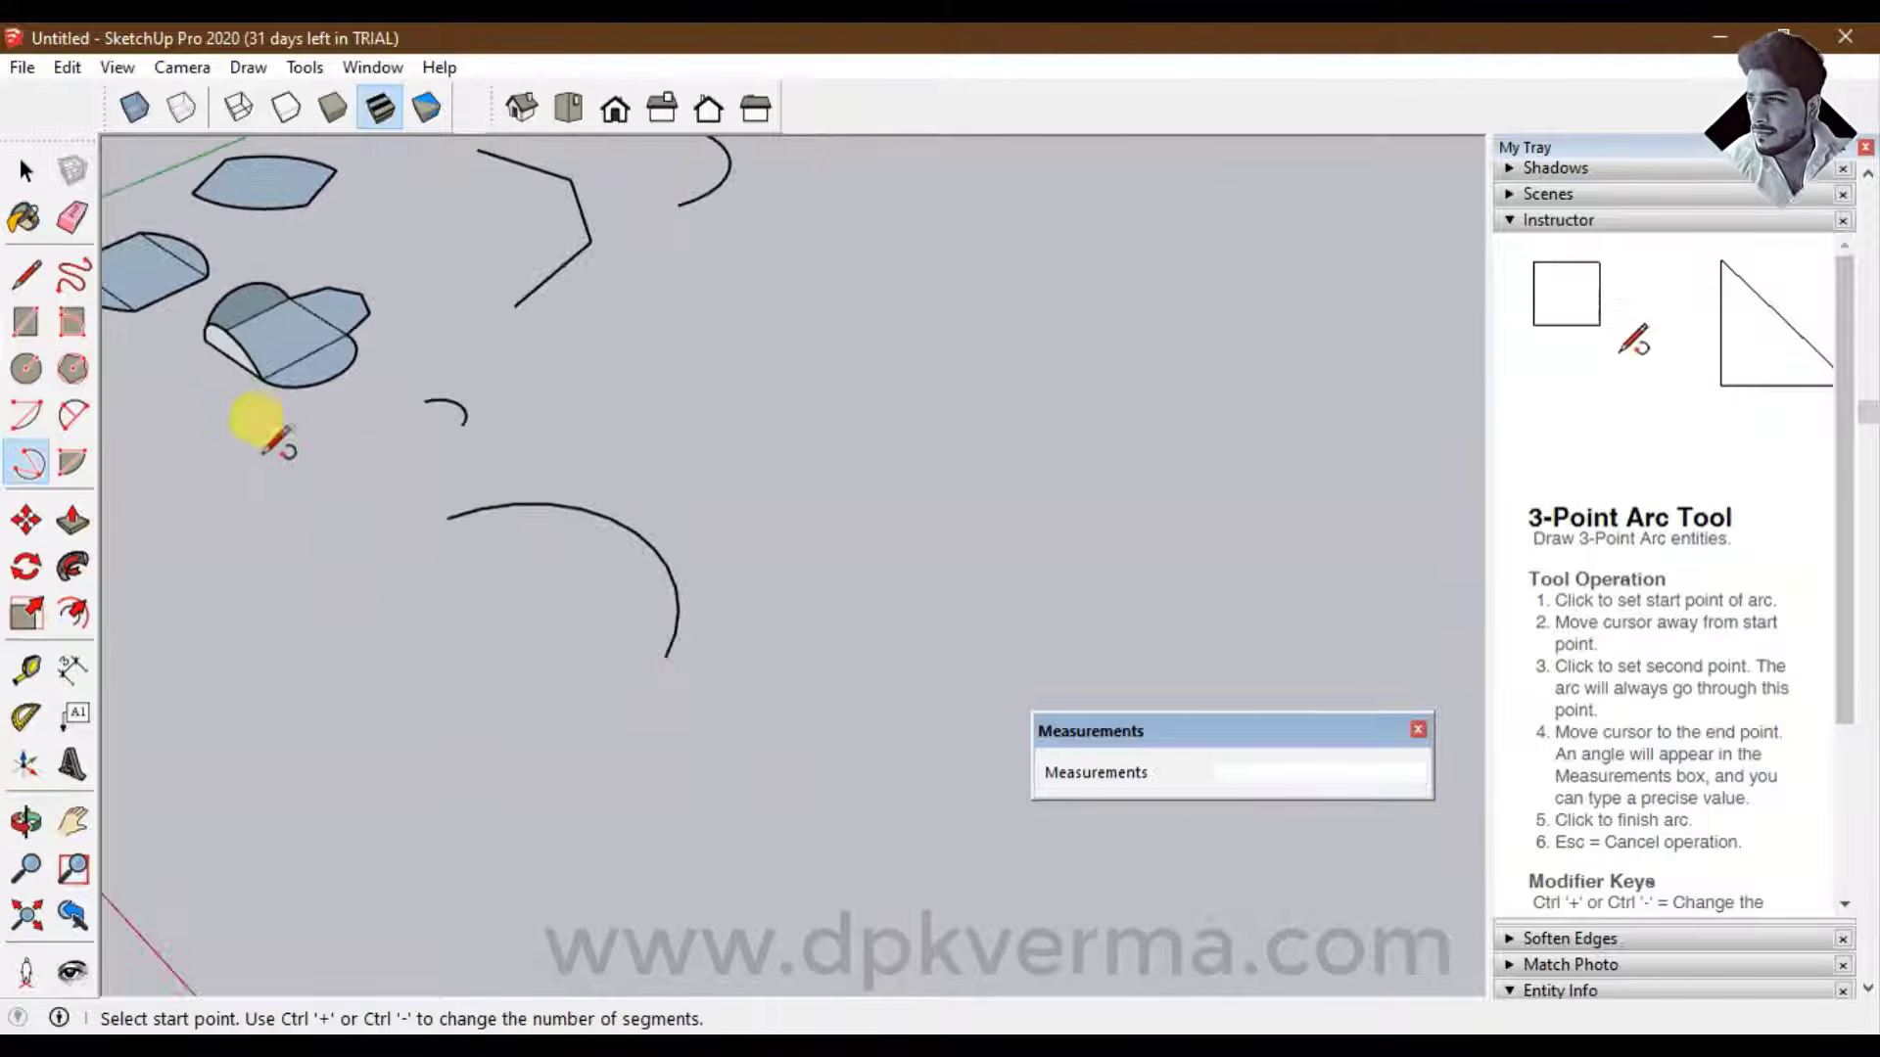
click(74, 370)
click(323, 788)
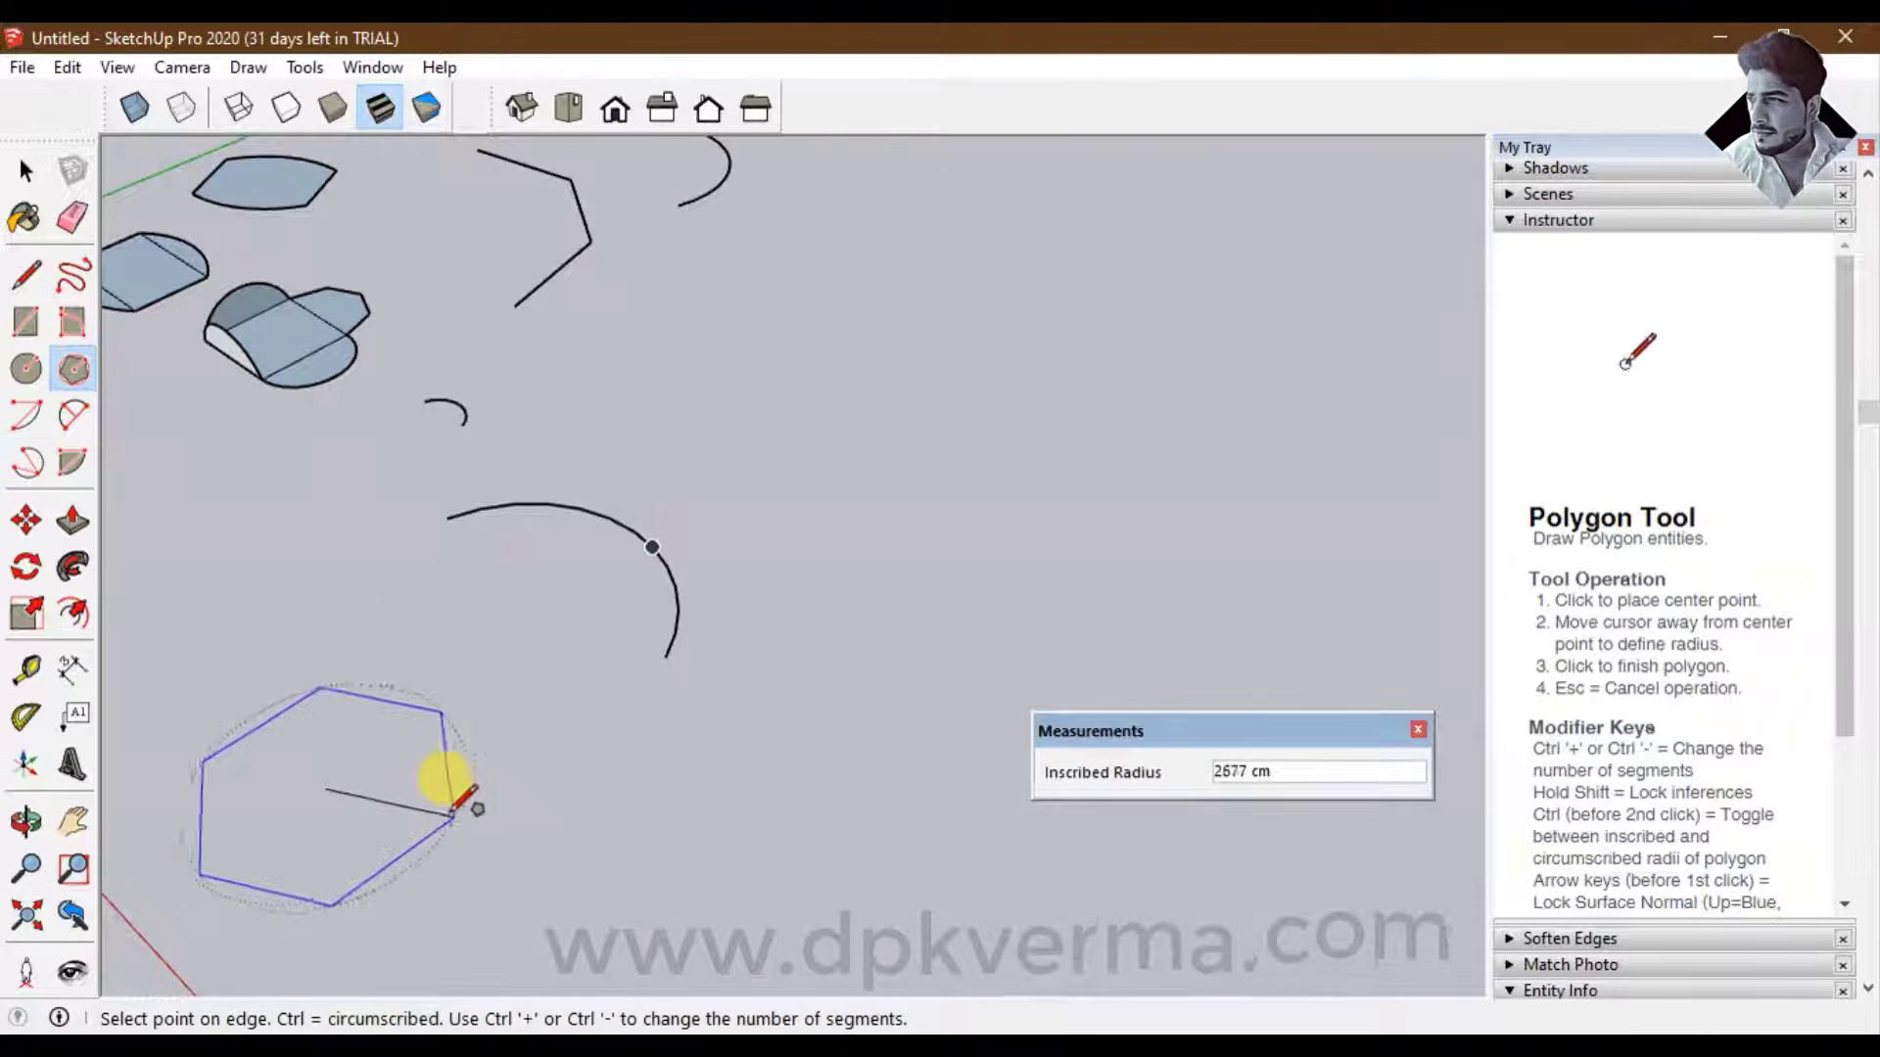
click(440, 797)
click(217, 763)
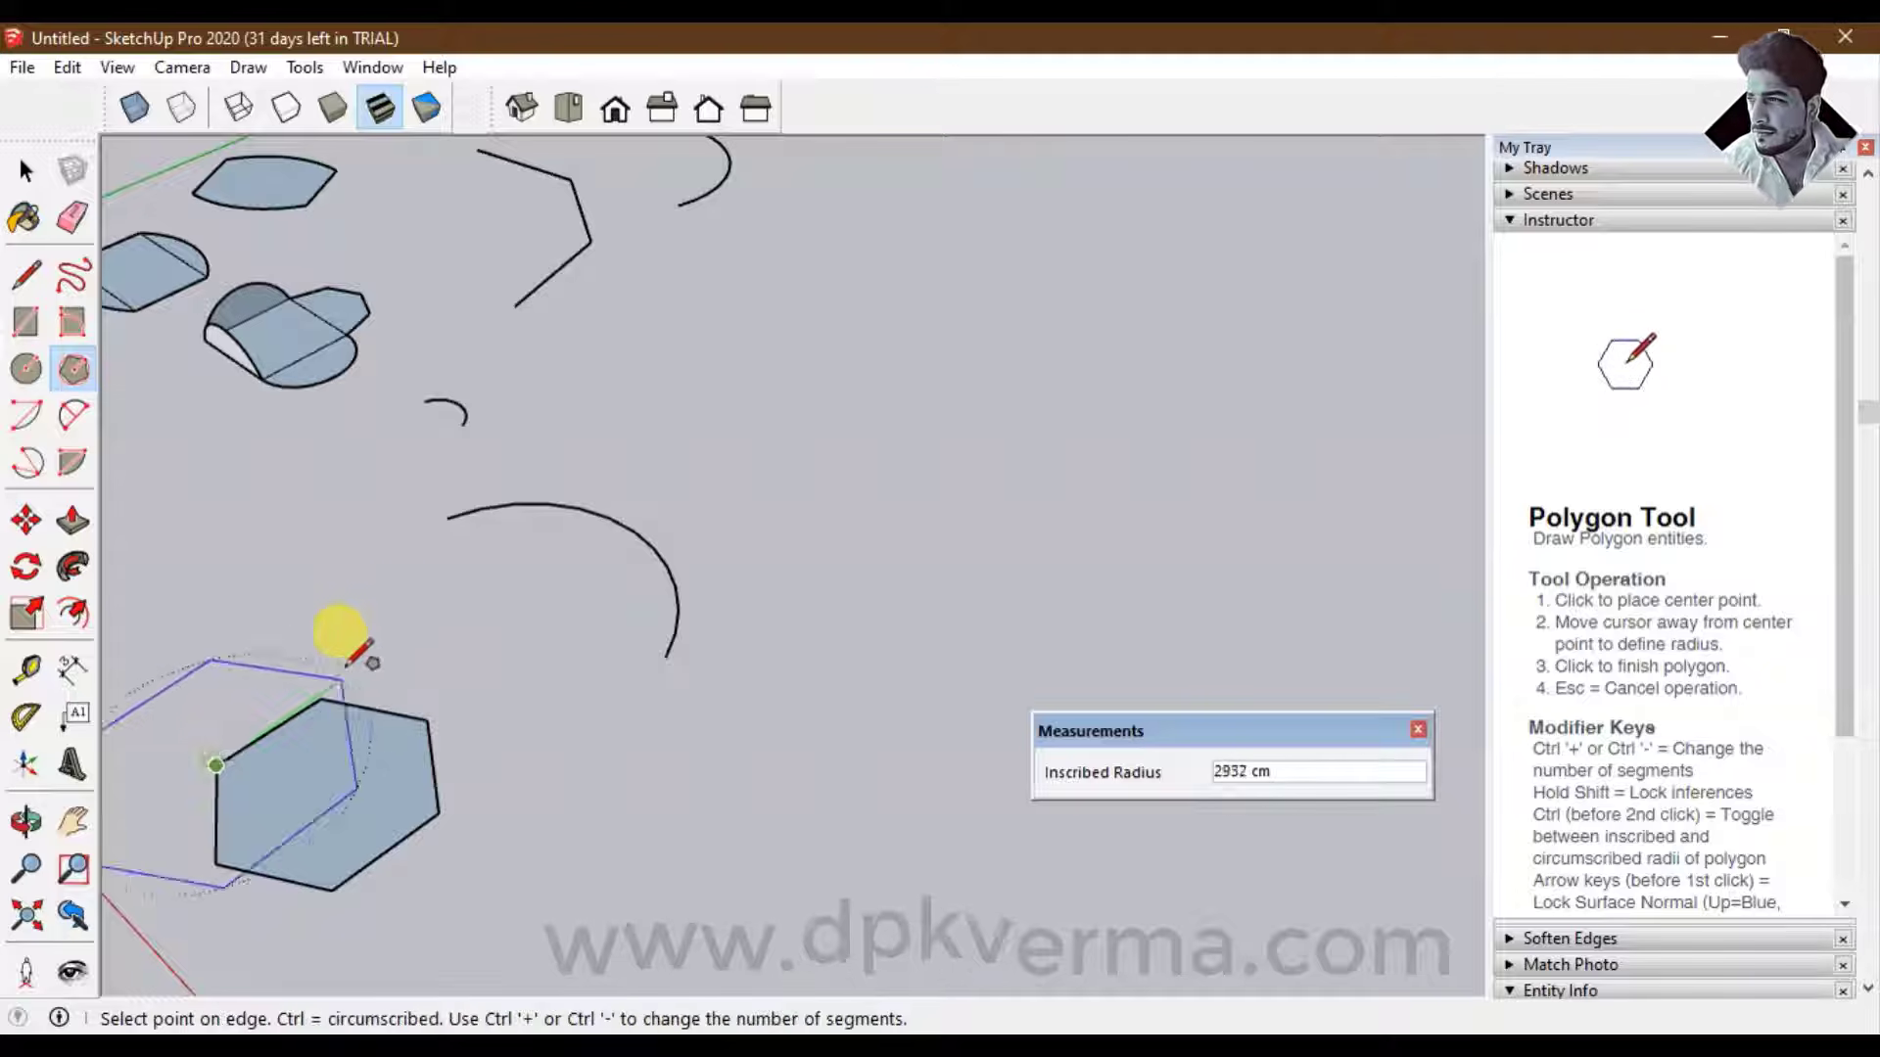
Draw a flat three-point arc joining two opposite corners of the hexagon, and raise its segment count to 19
click(29, 466)
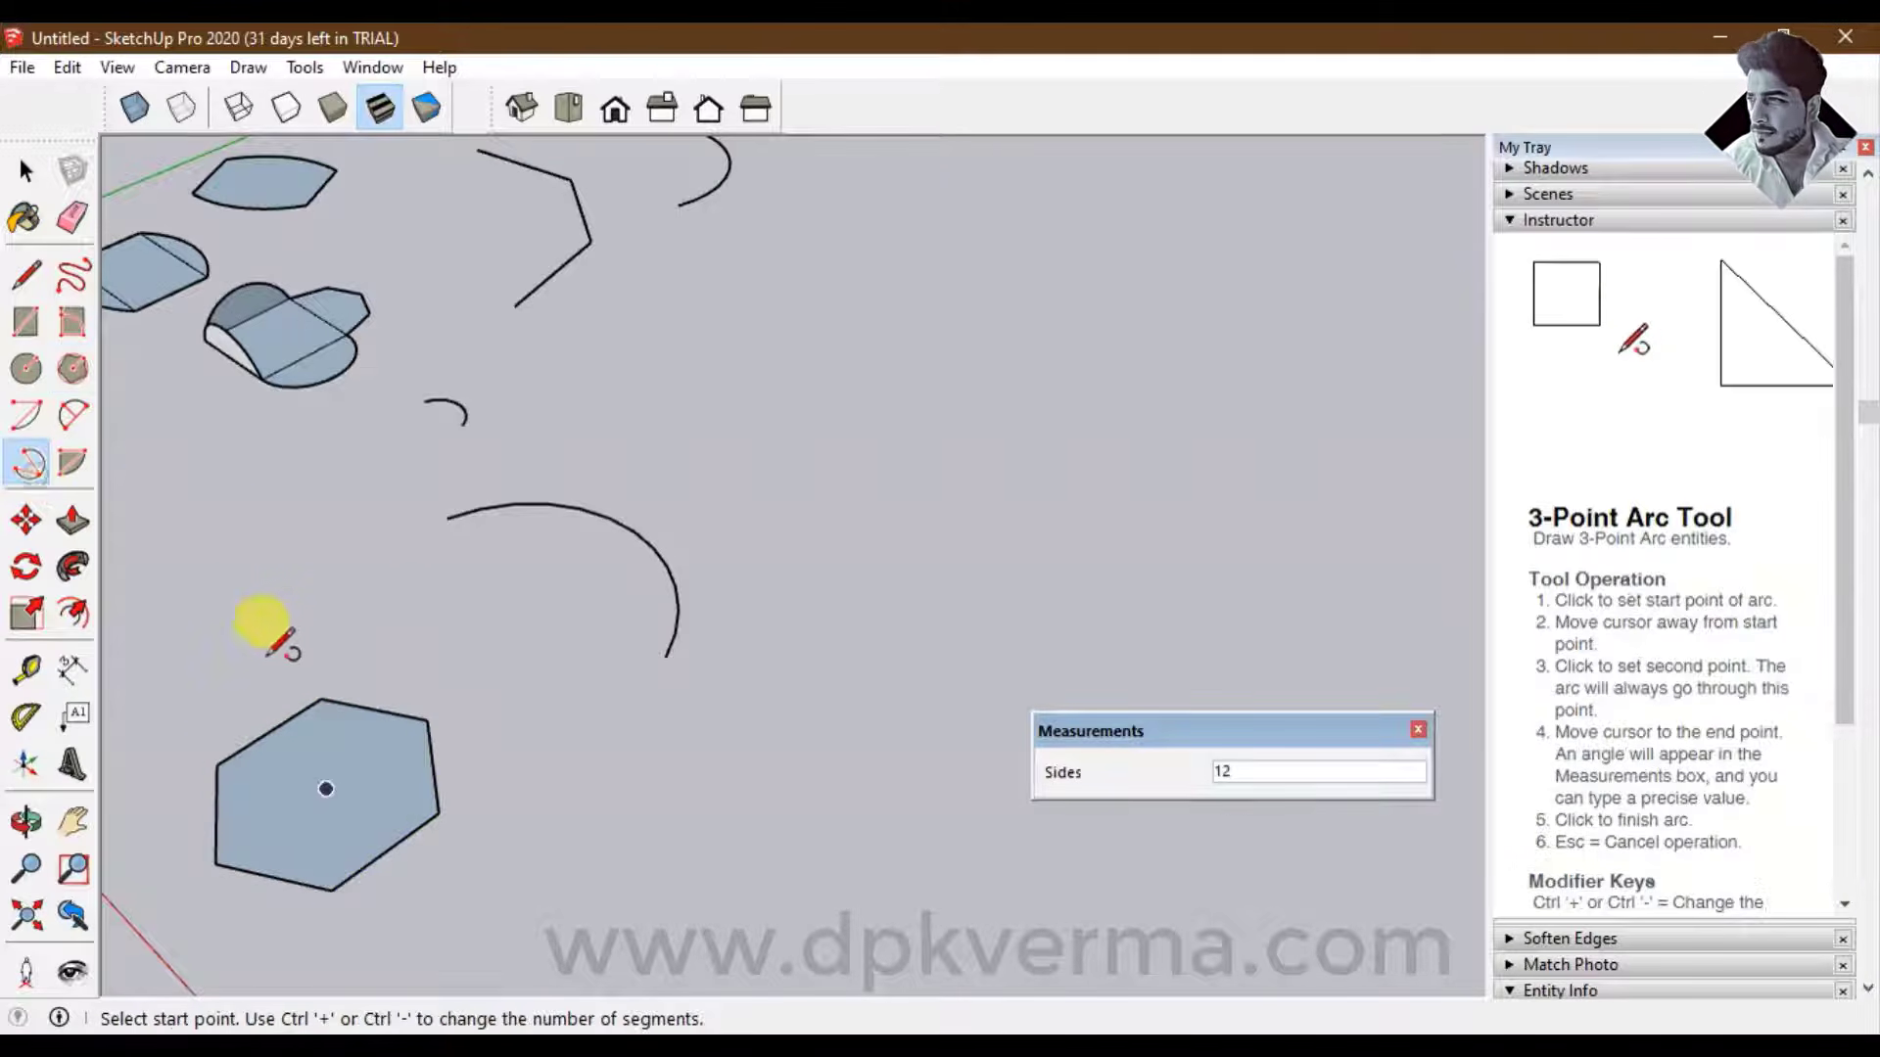
middle_drag(293, 744, 610, 549)
click(513, 694)
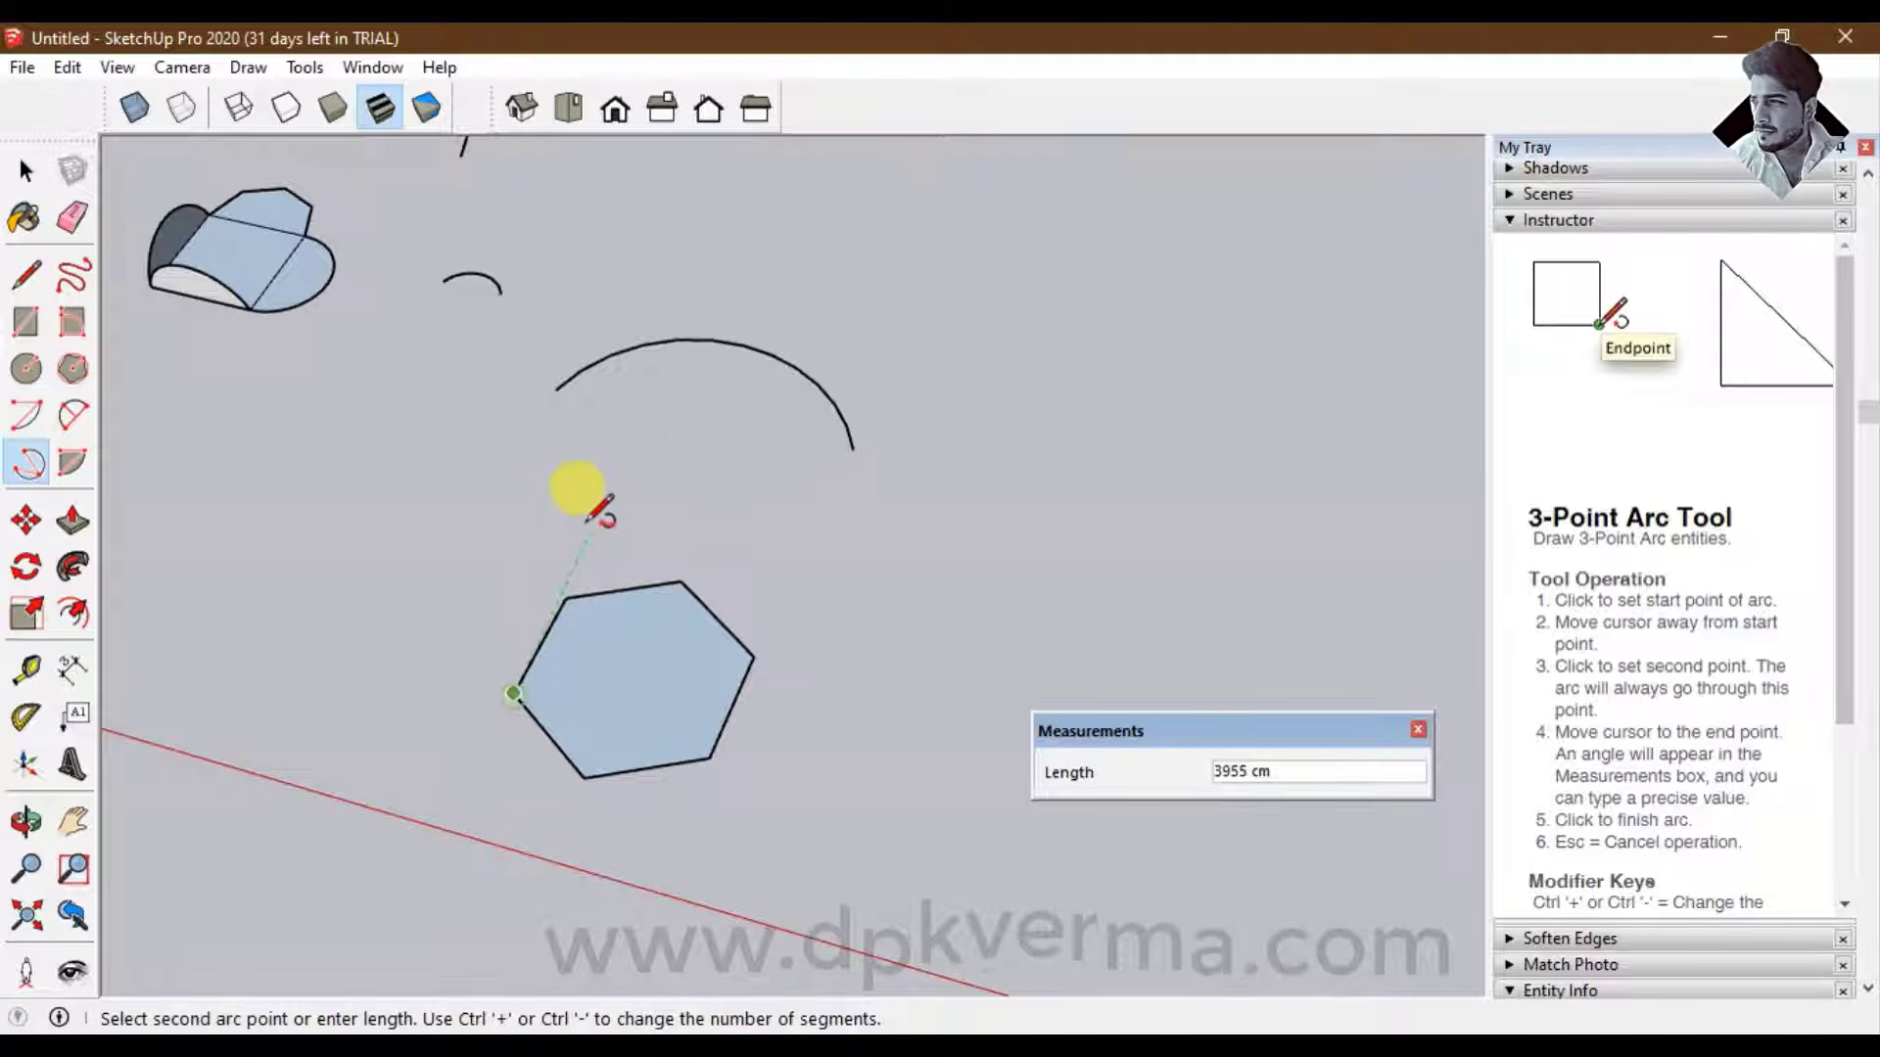
click(618, 476)
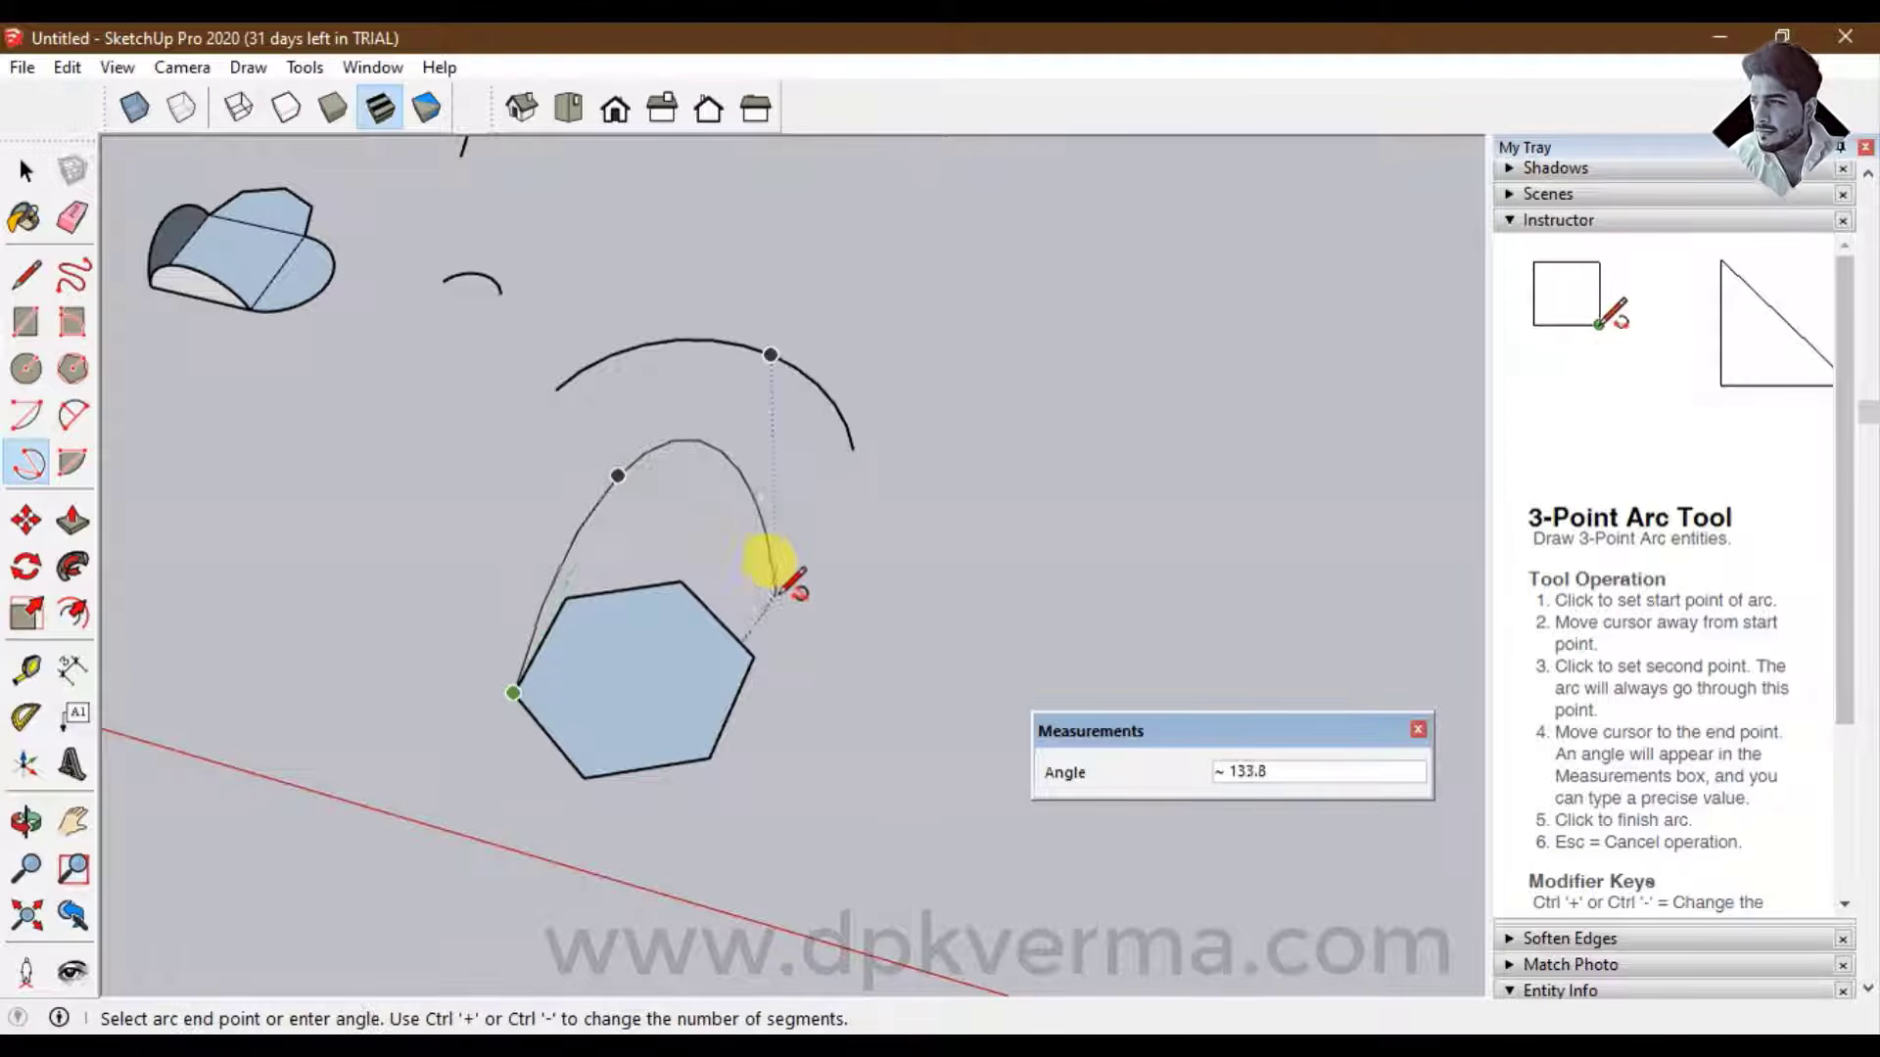
click(752, 656)
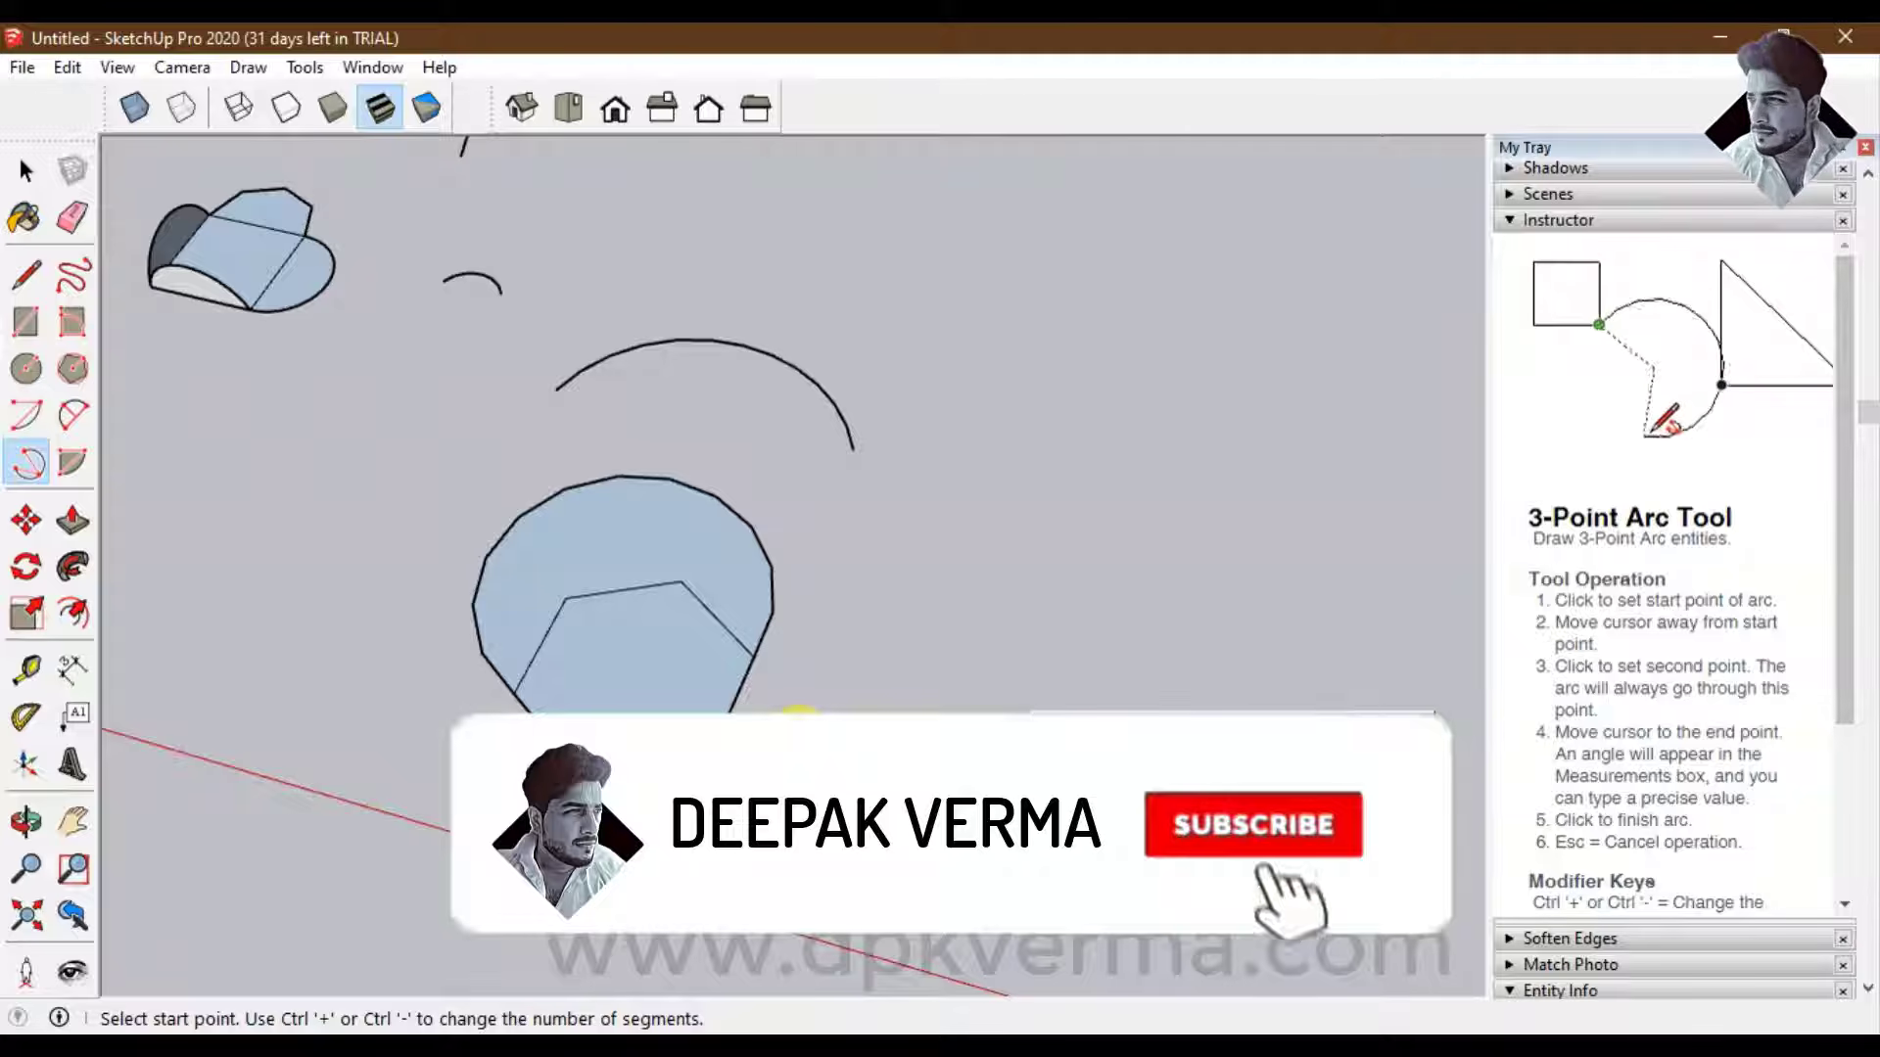
middle_drag(788, 719, 604, 705)
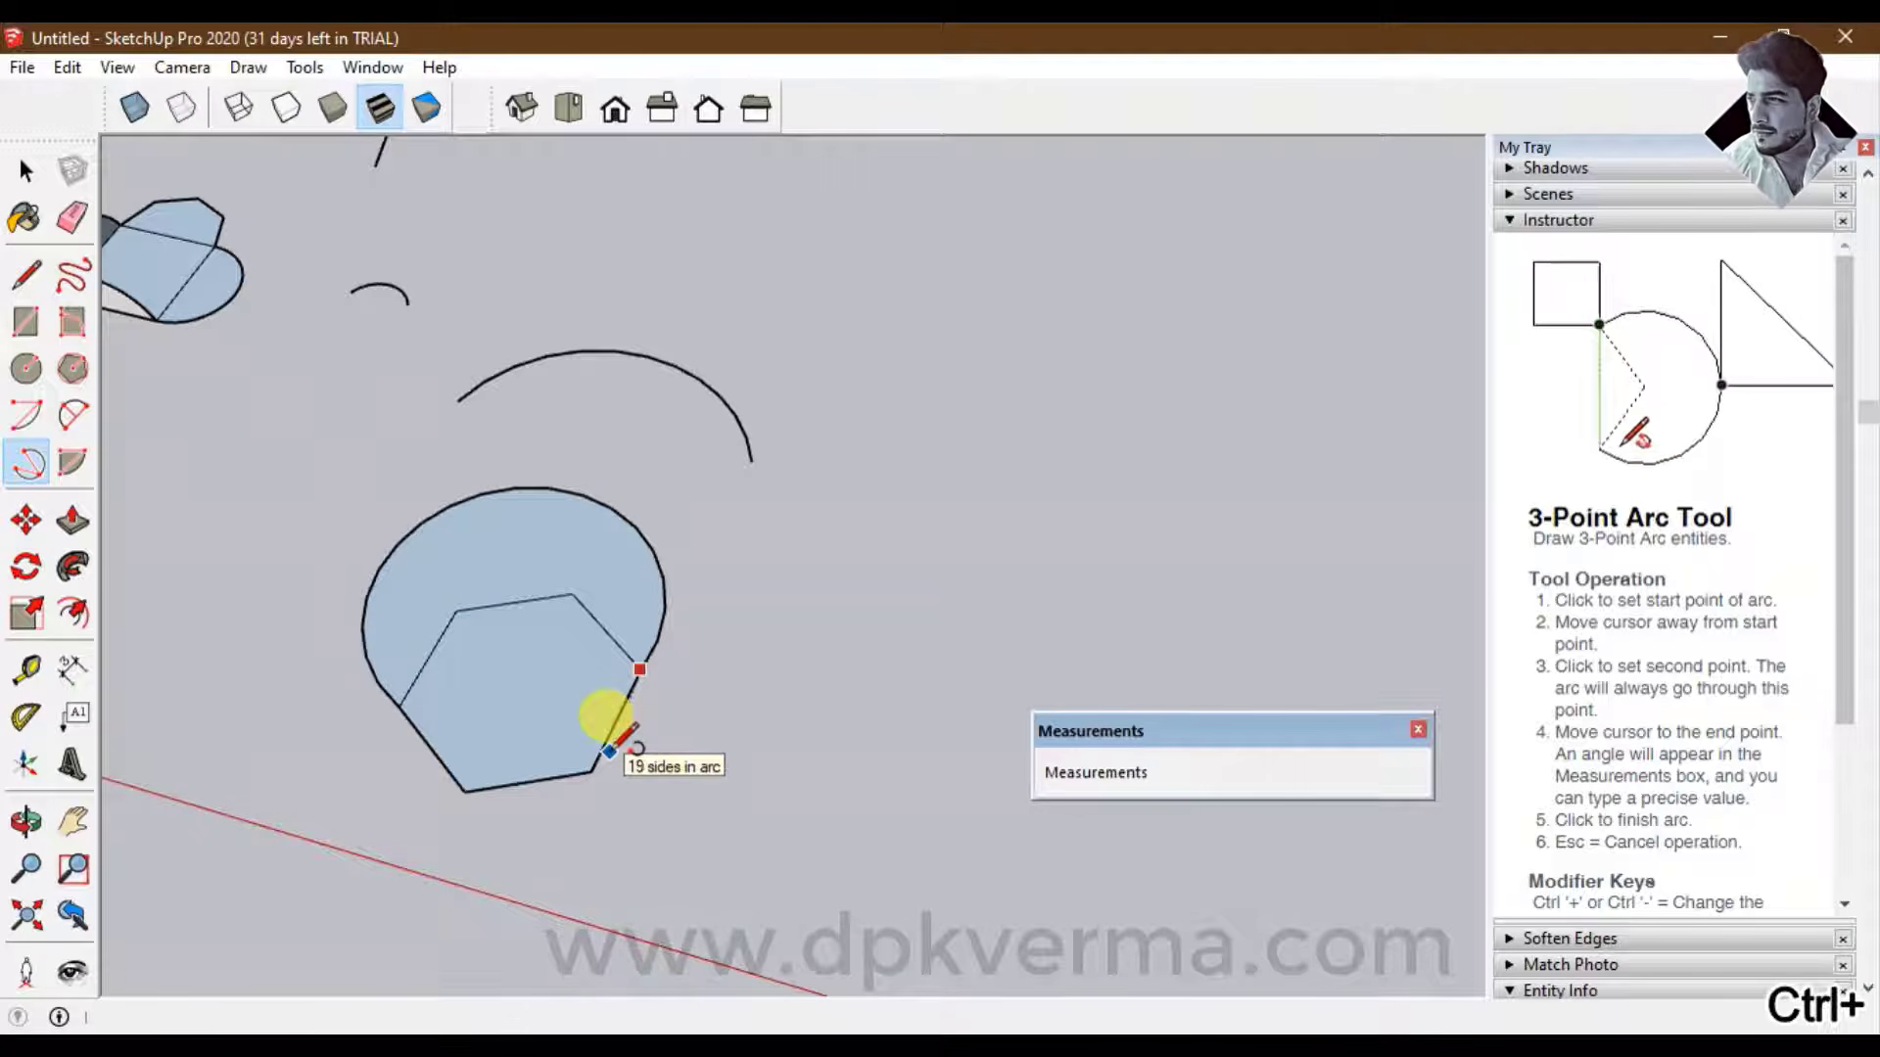
Draw a 90-degree pie on empty ground with its first edge along the green axis
middle_drag(608, 750, 468, 592)
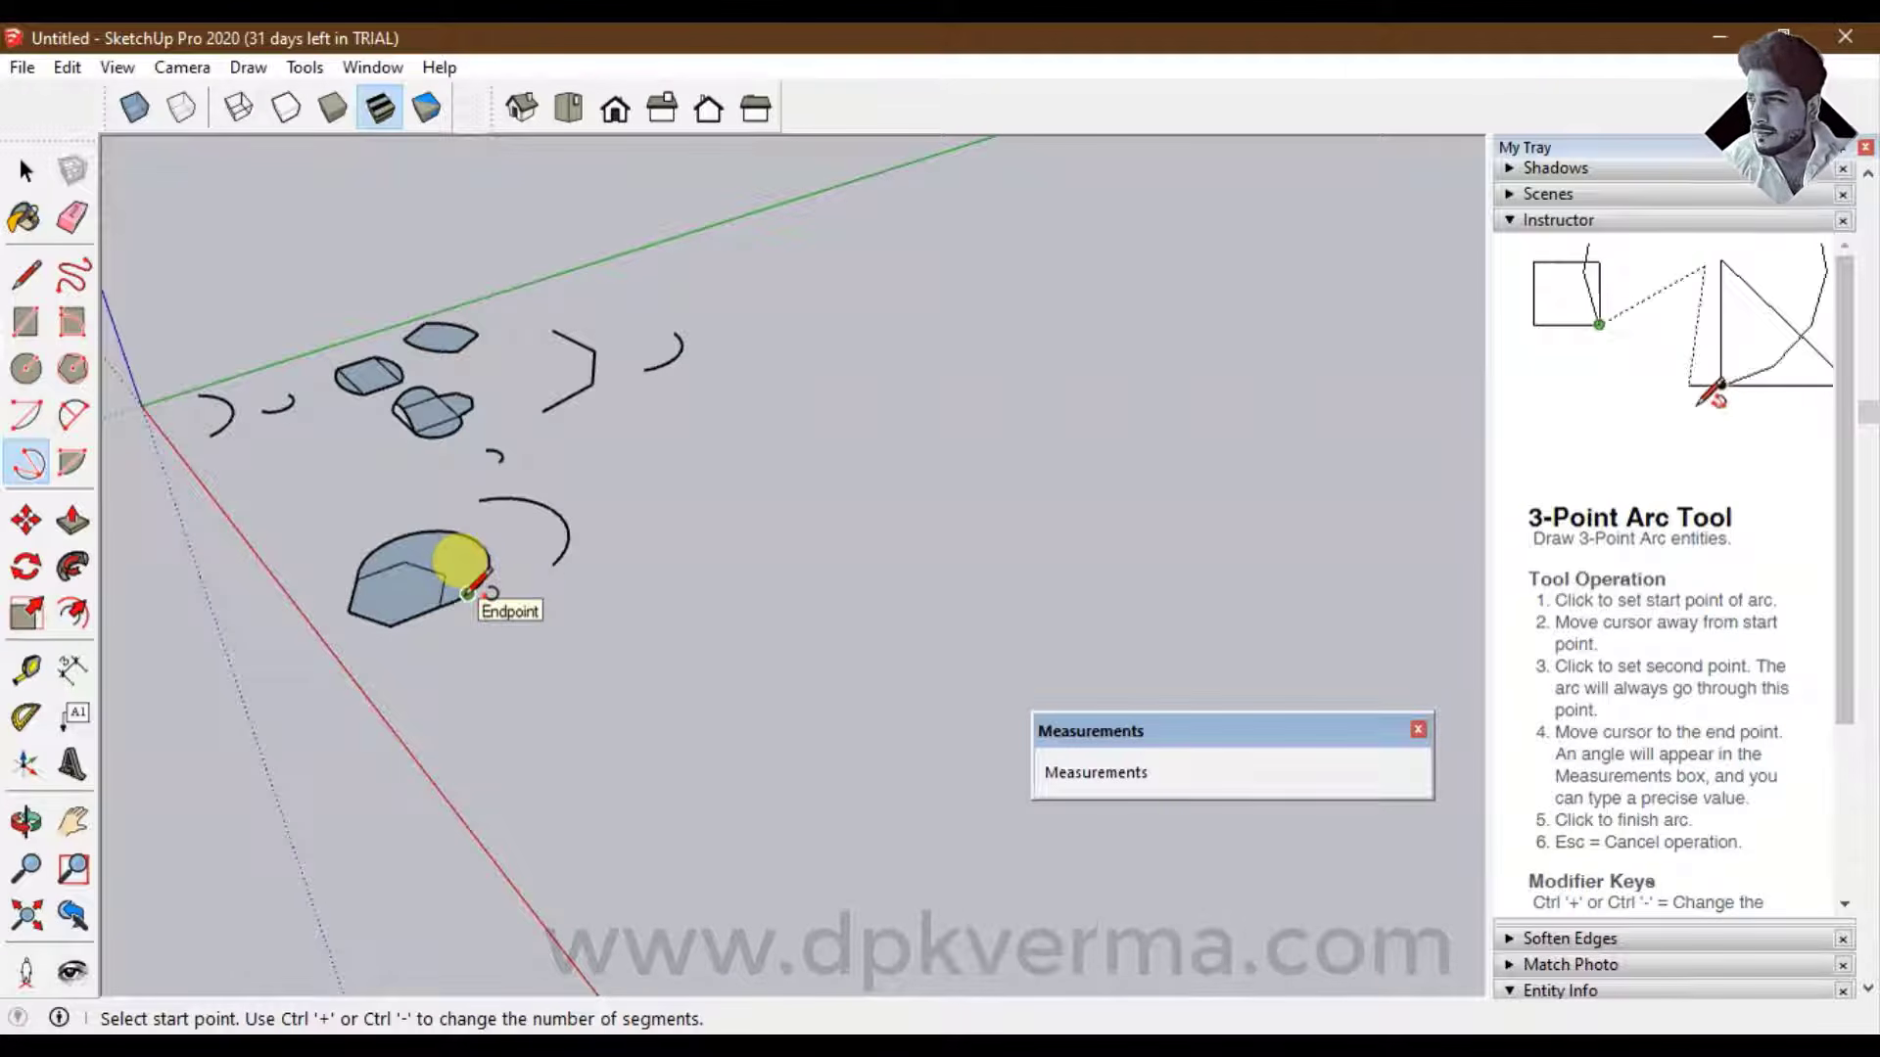
middle_drag(549, 650, 549, 679)
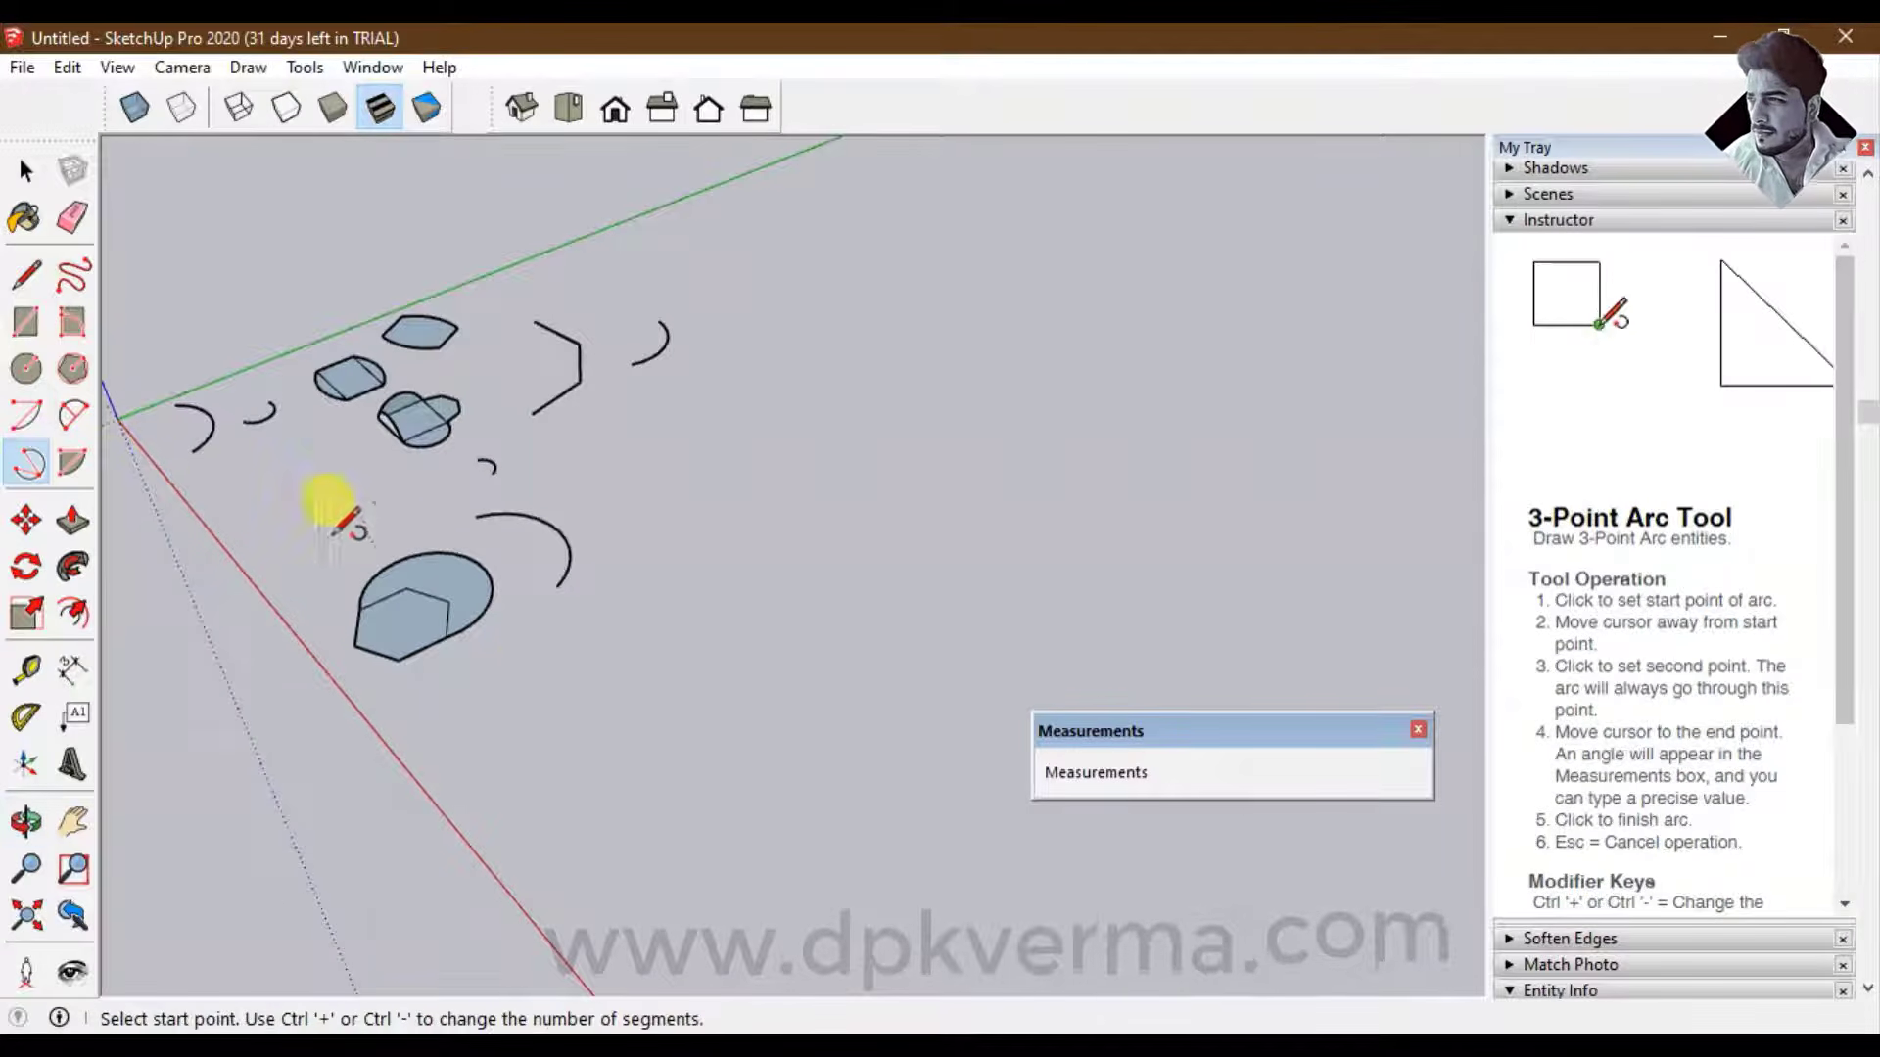
click(75, 480)
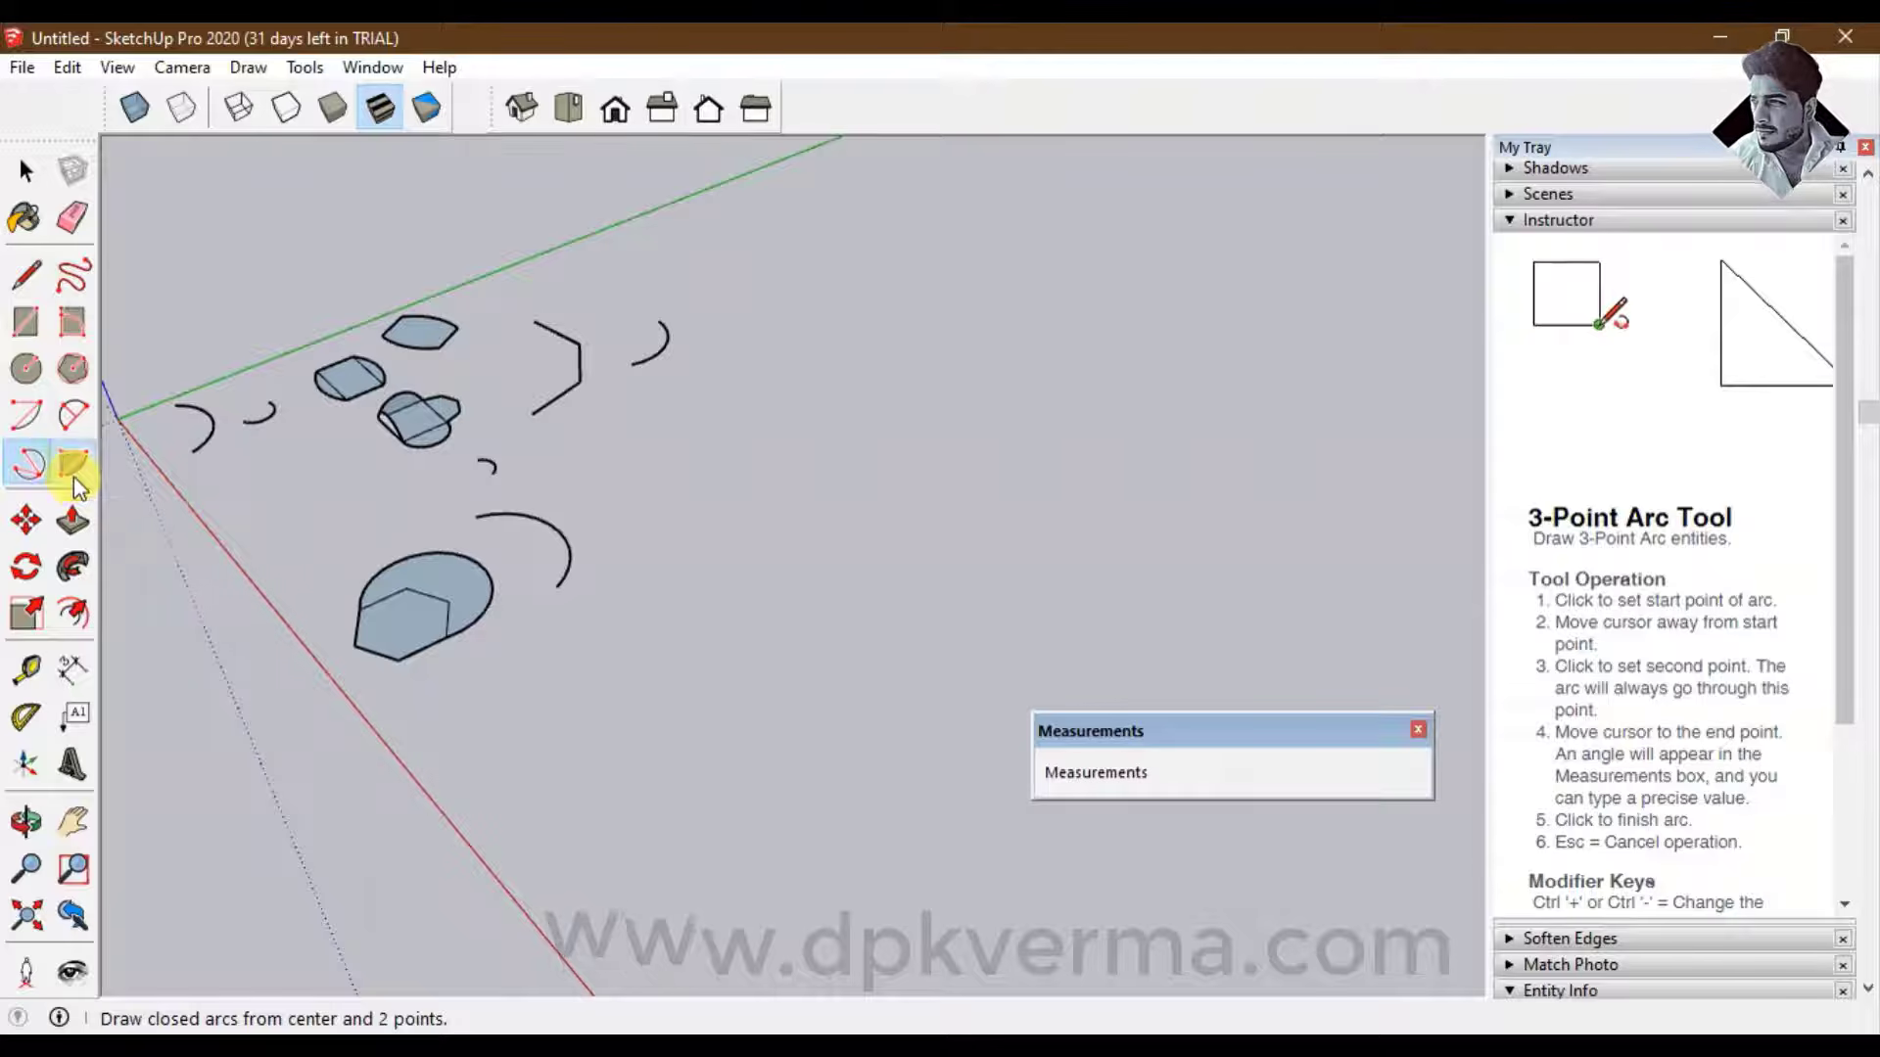
middle_drag(609, 749, 616, 769)
click(608, 754)
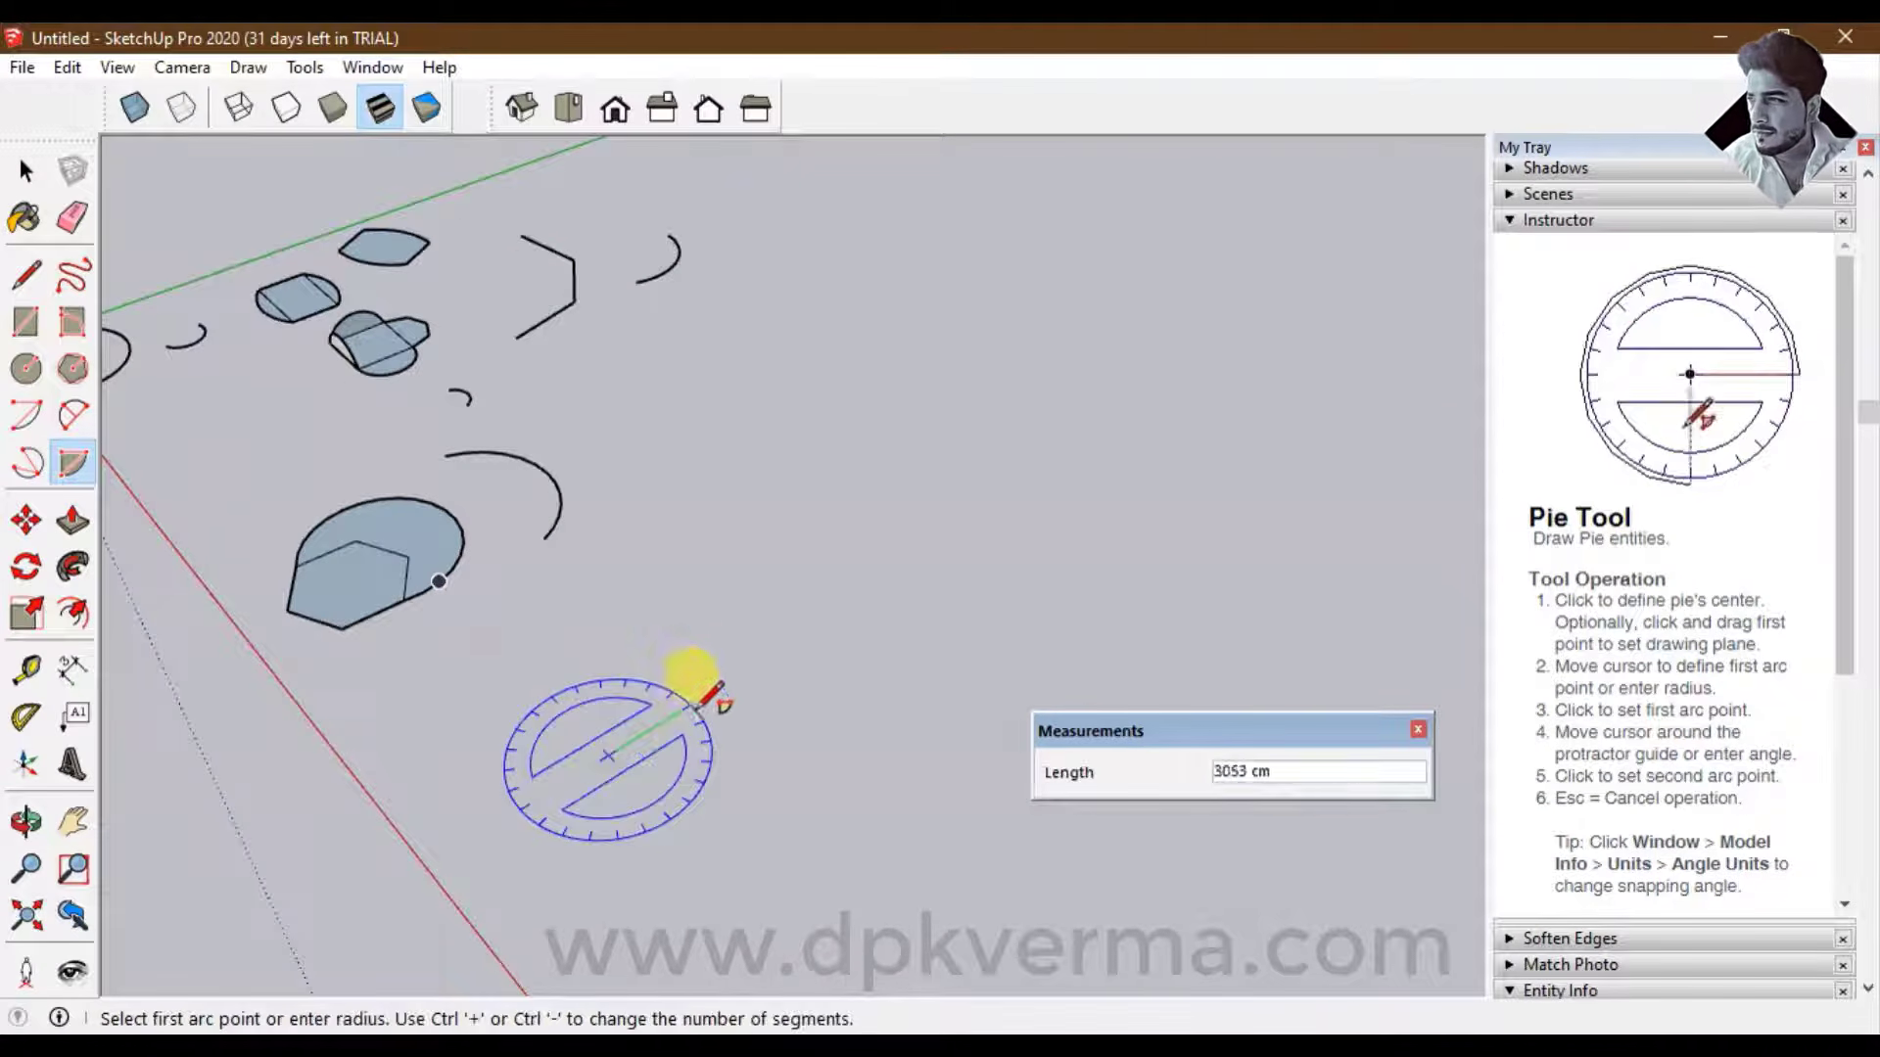
click(781, 648)
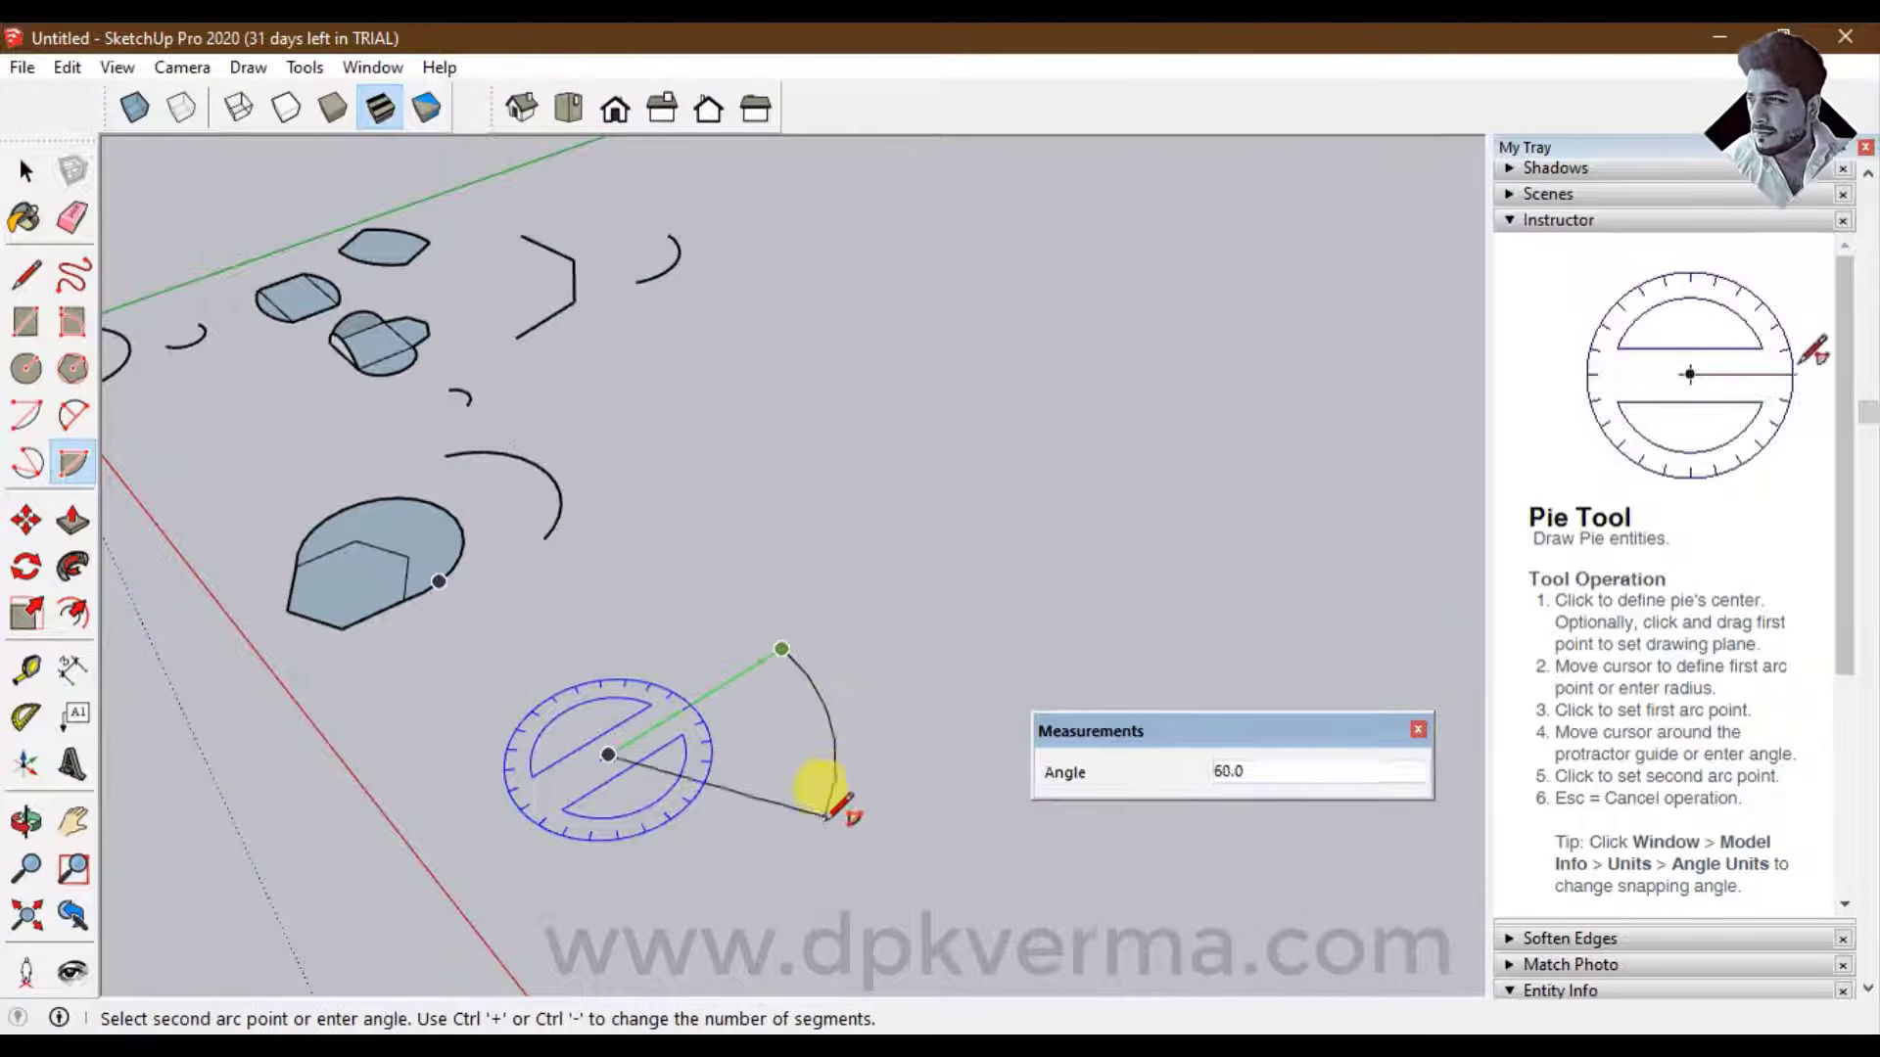
click(749, 896)
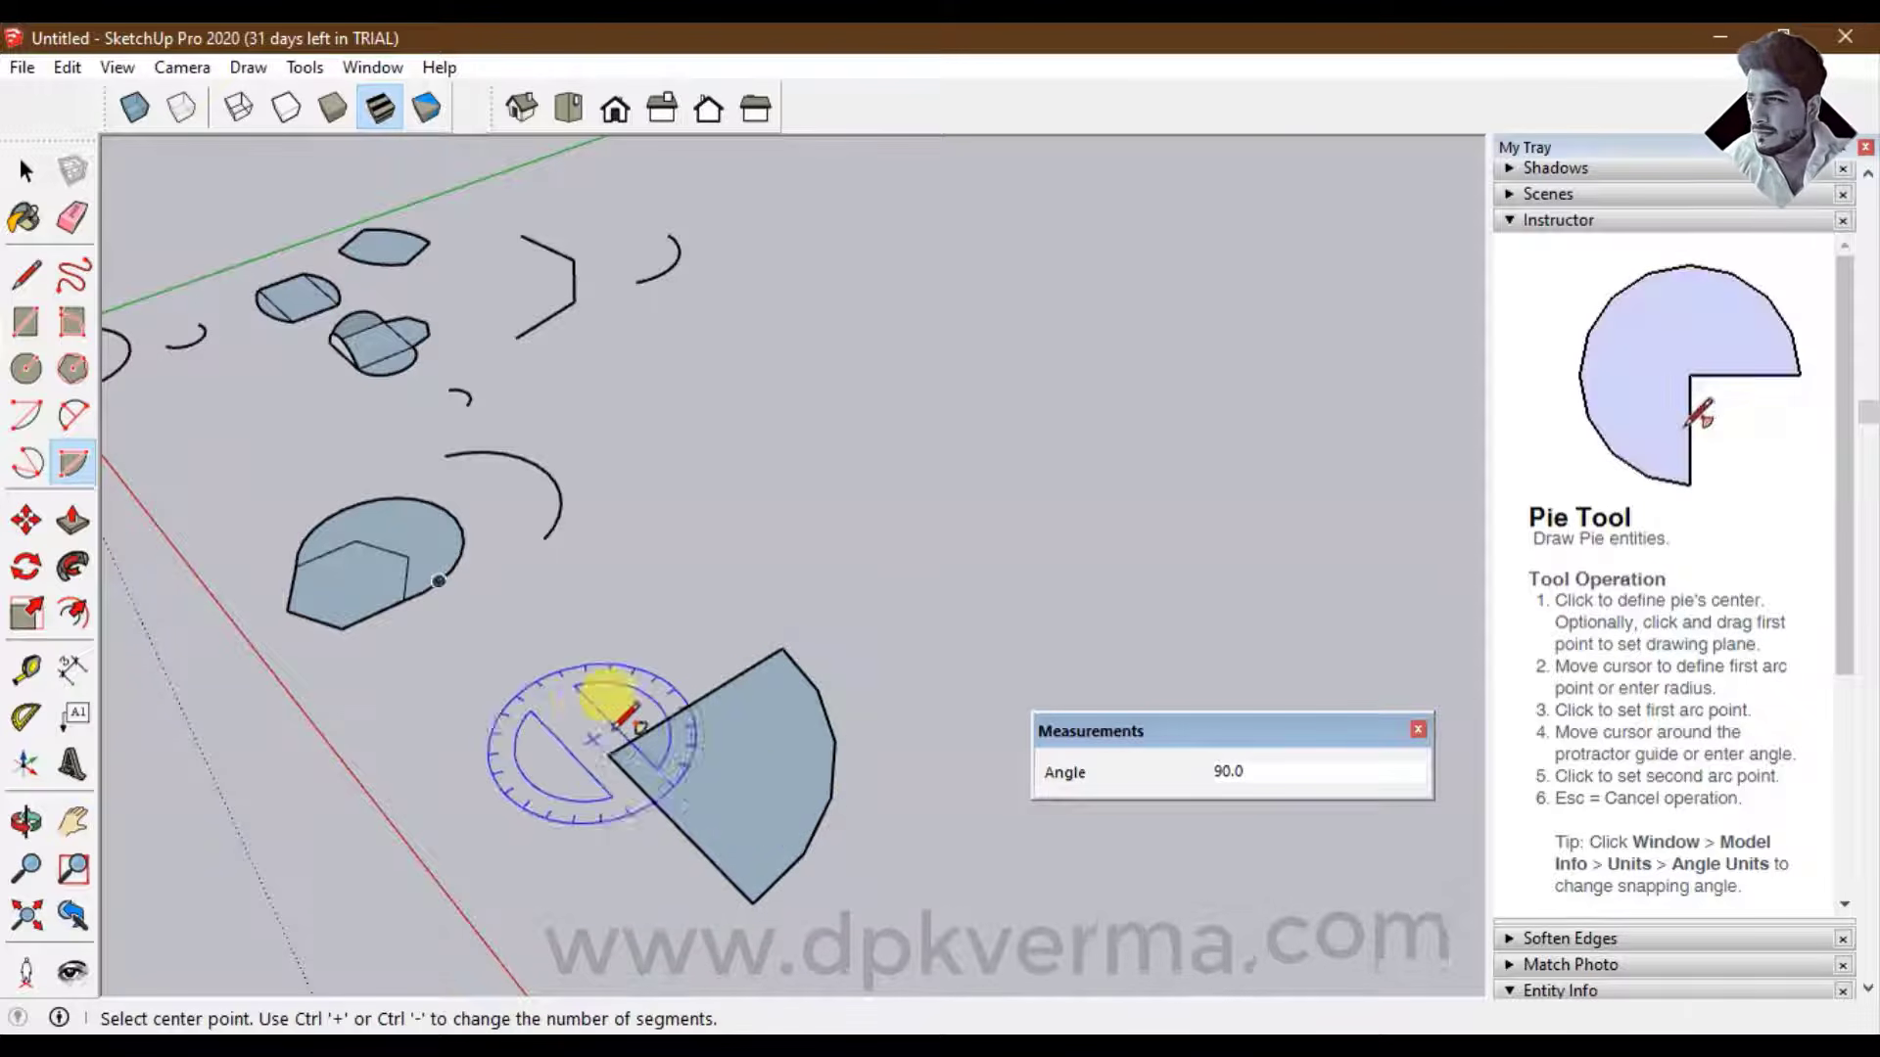
Draw a second, wider pie beside the quarter pie, with its first edge along the red axis
middle_drag(686, 734, 600, 685)
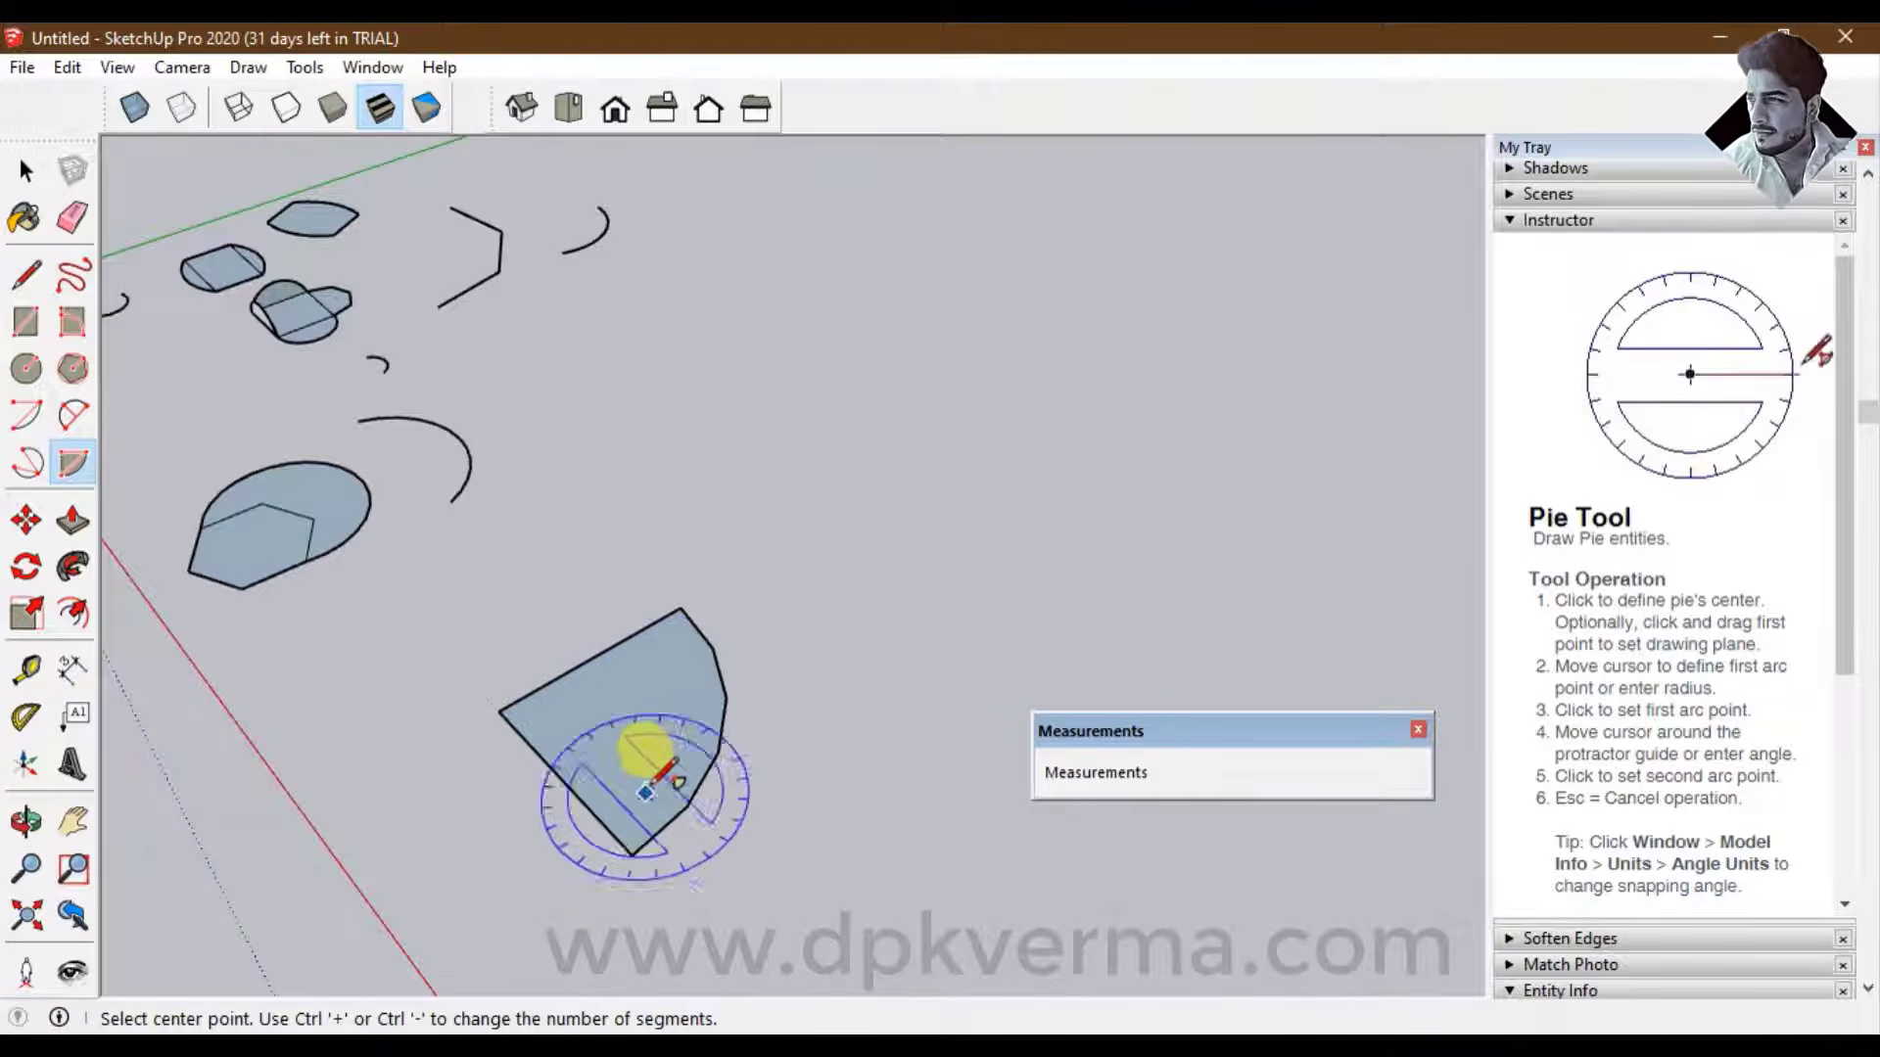
middle_drag(646, 719, 532, 743)
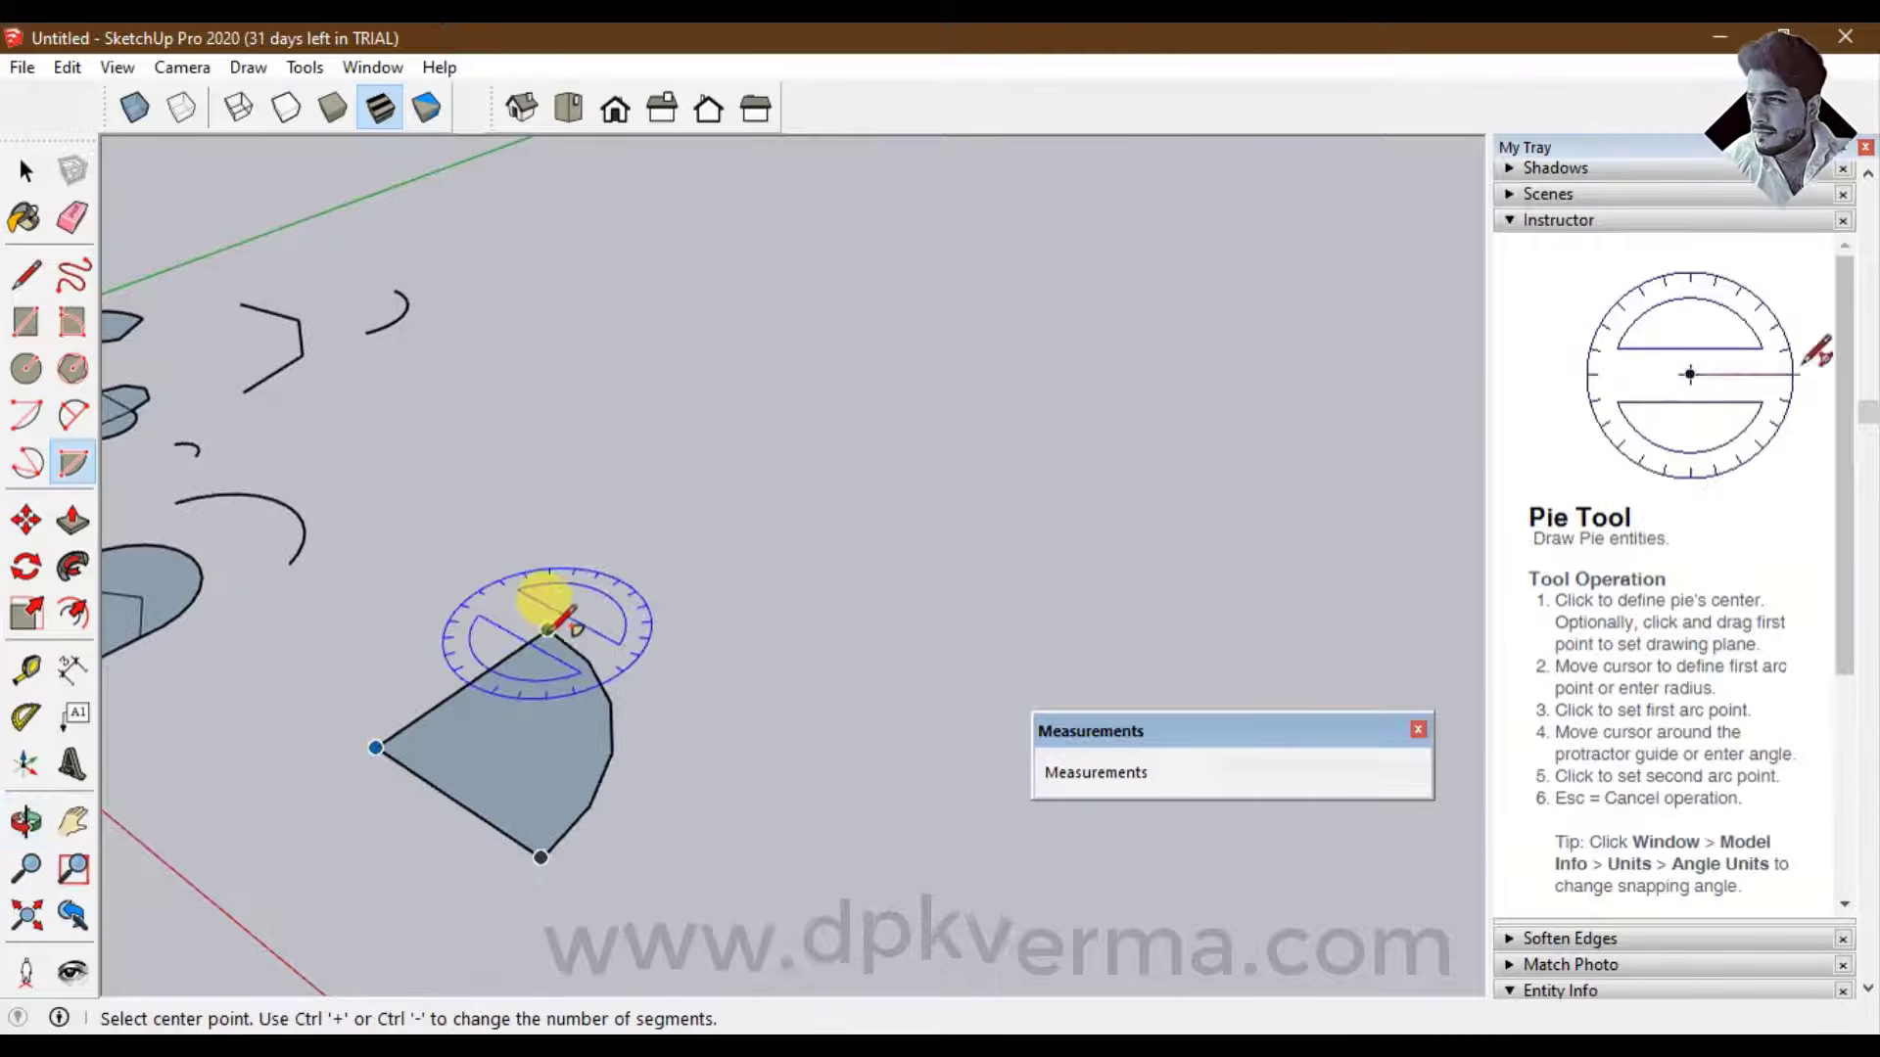
click(679, 538)
click(833, 610)
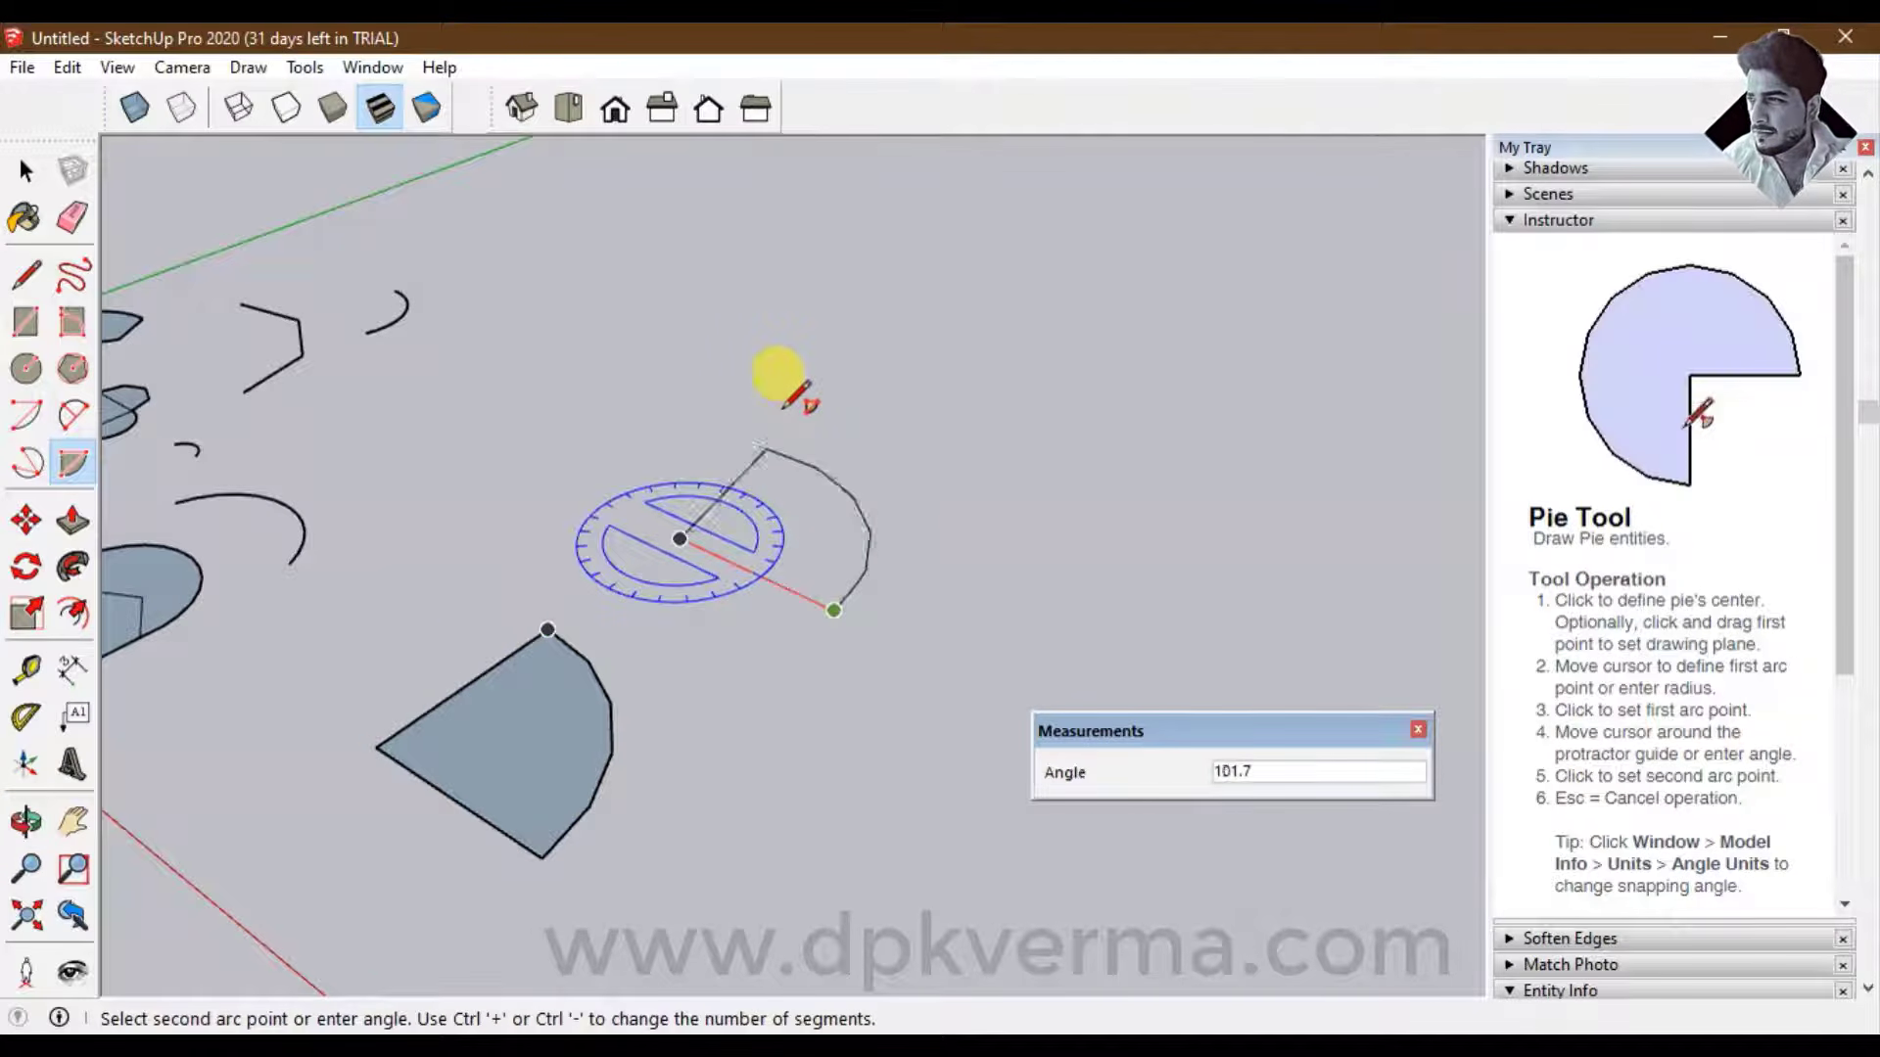
click(534, 562)
Raise the wide pie's arc segment count to 18
scroll(842, 507, up, 2)
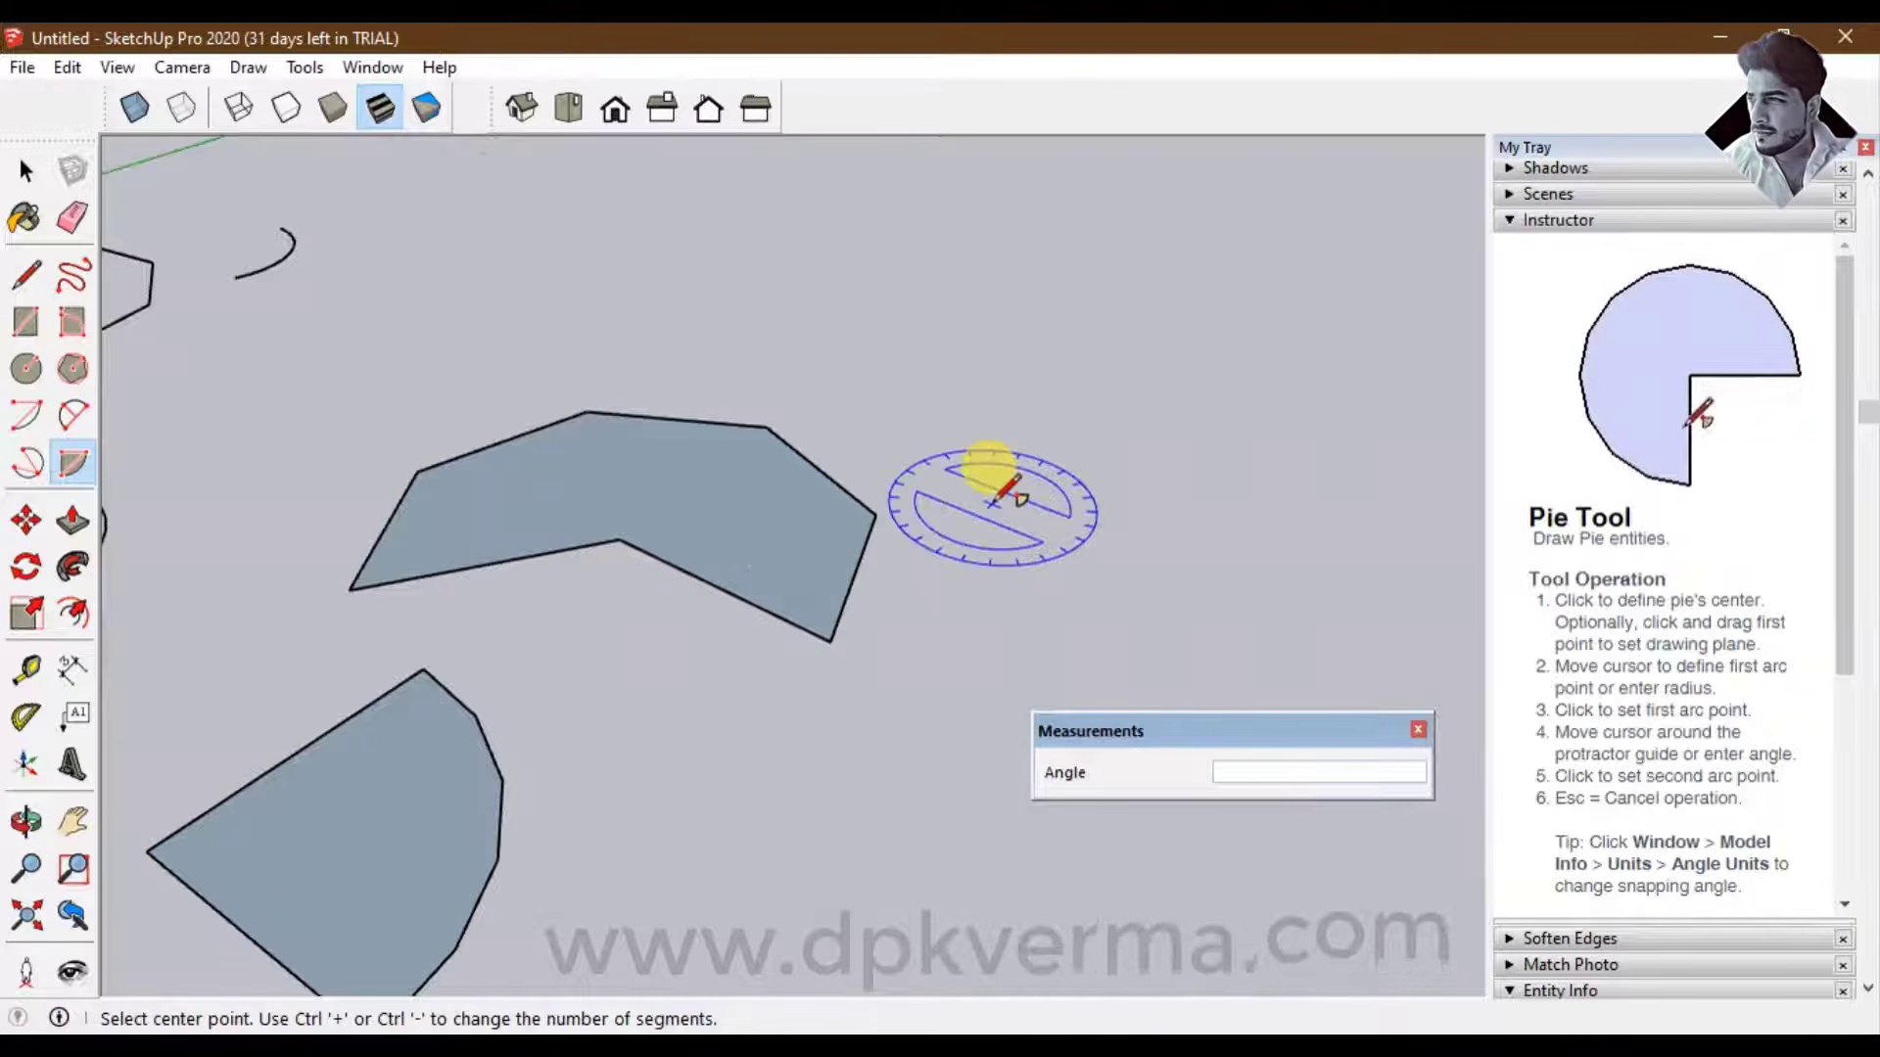
key(ctrl+plus)
key(ctrl+plus)
key(ctrl+plus)
key(ctrl+plus)
key(ctrl+plus)
key(ctrl+plus)
key(ctrl+plus)
key(ctrl+plus)
key(ctrl+plus)
key(ctrl+plus)
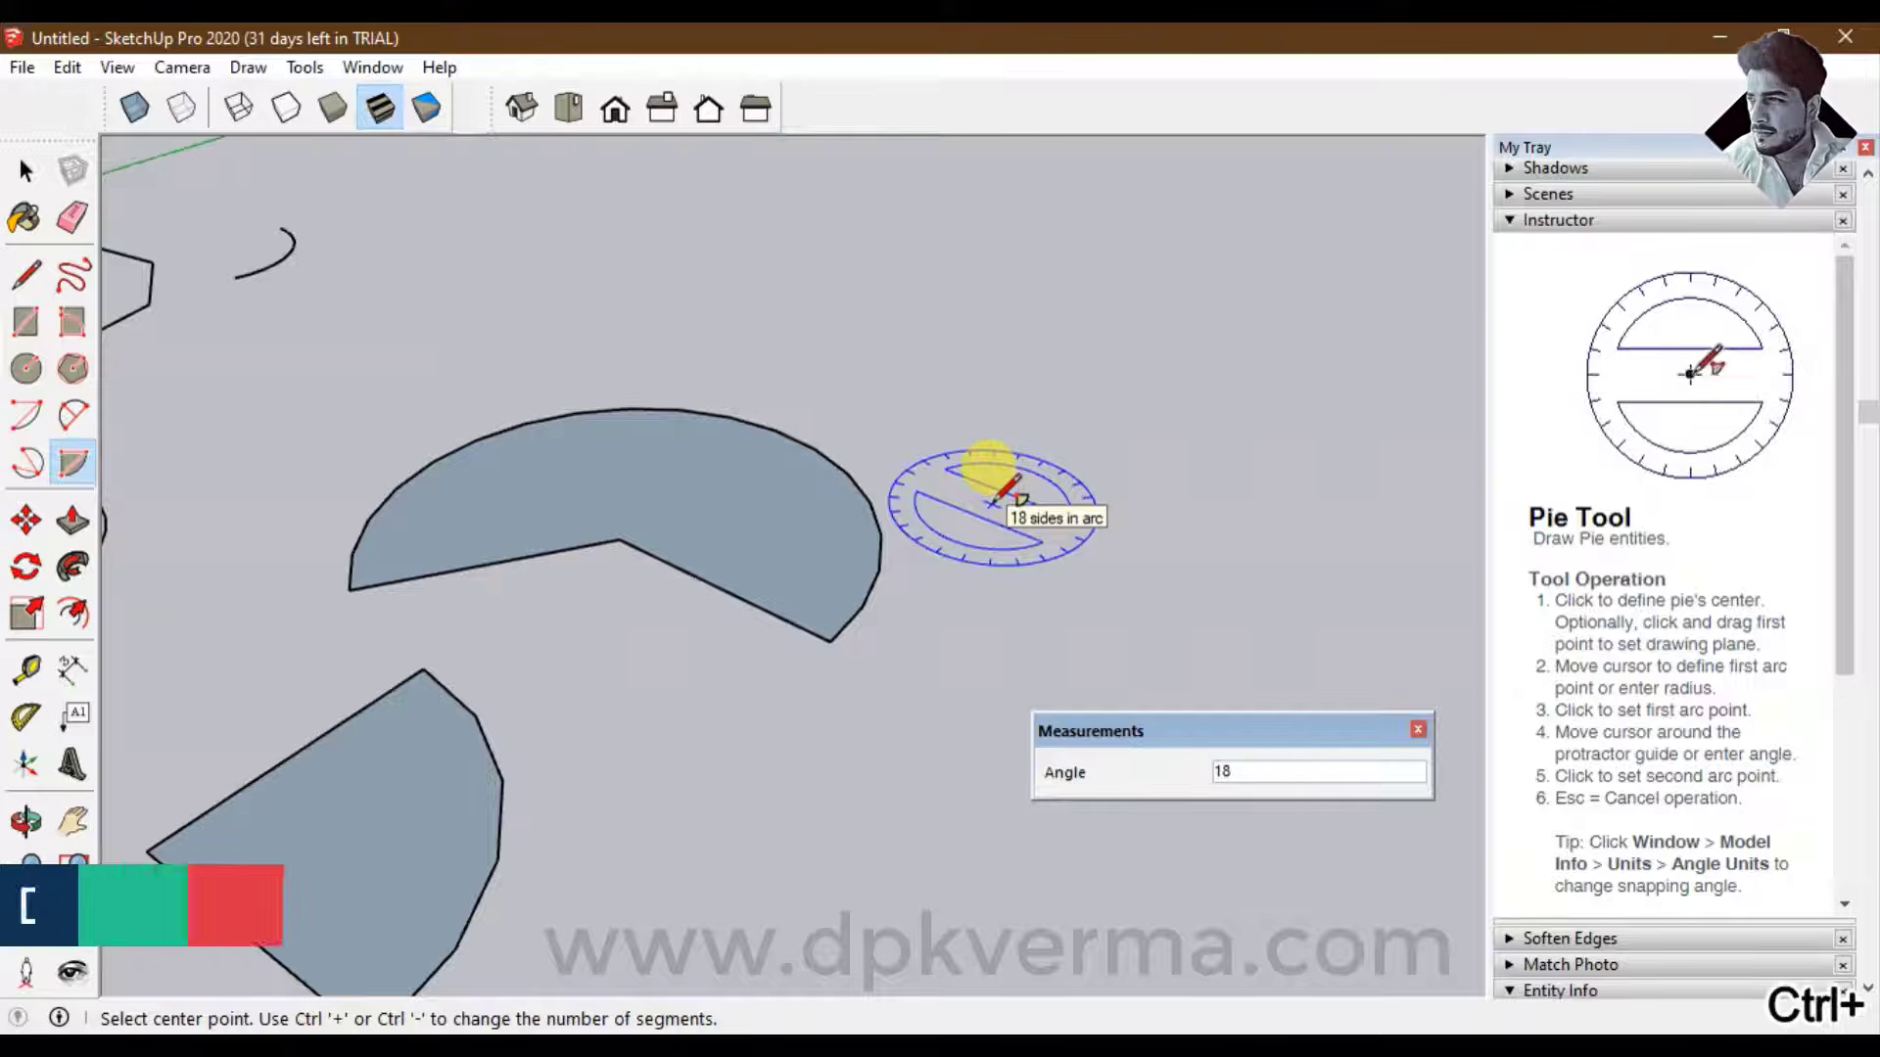
scroll(979, 519, down, 3)
middle_drag(959, 553, 617, 558)
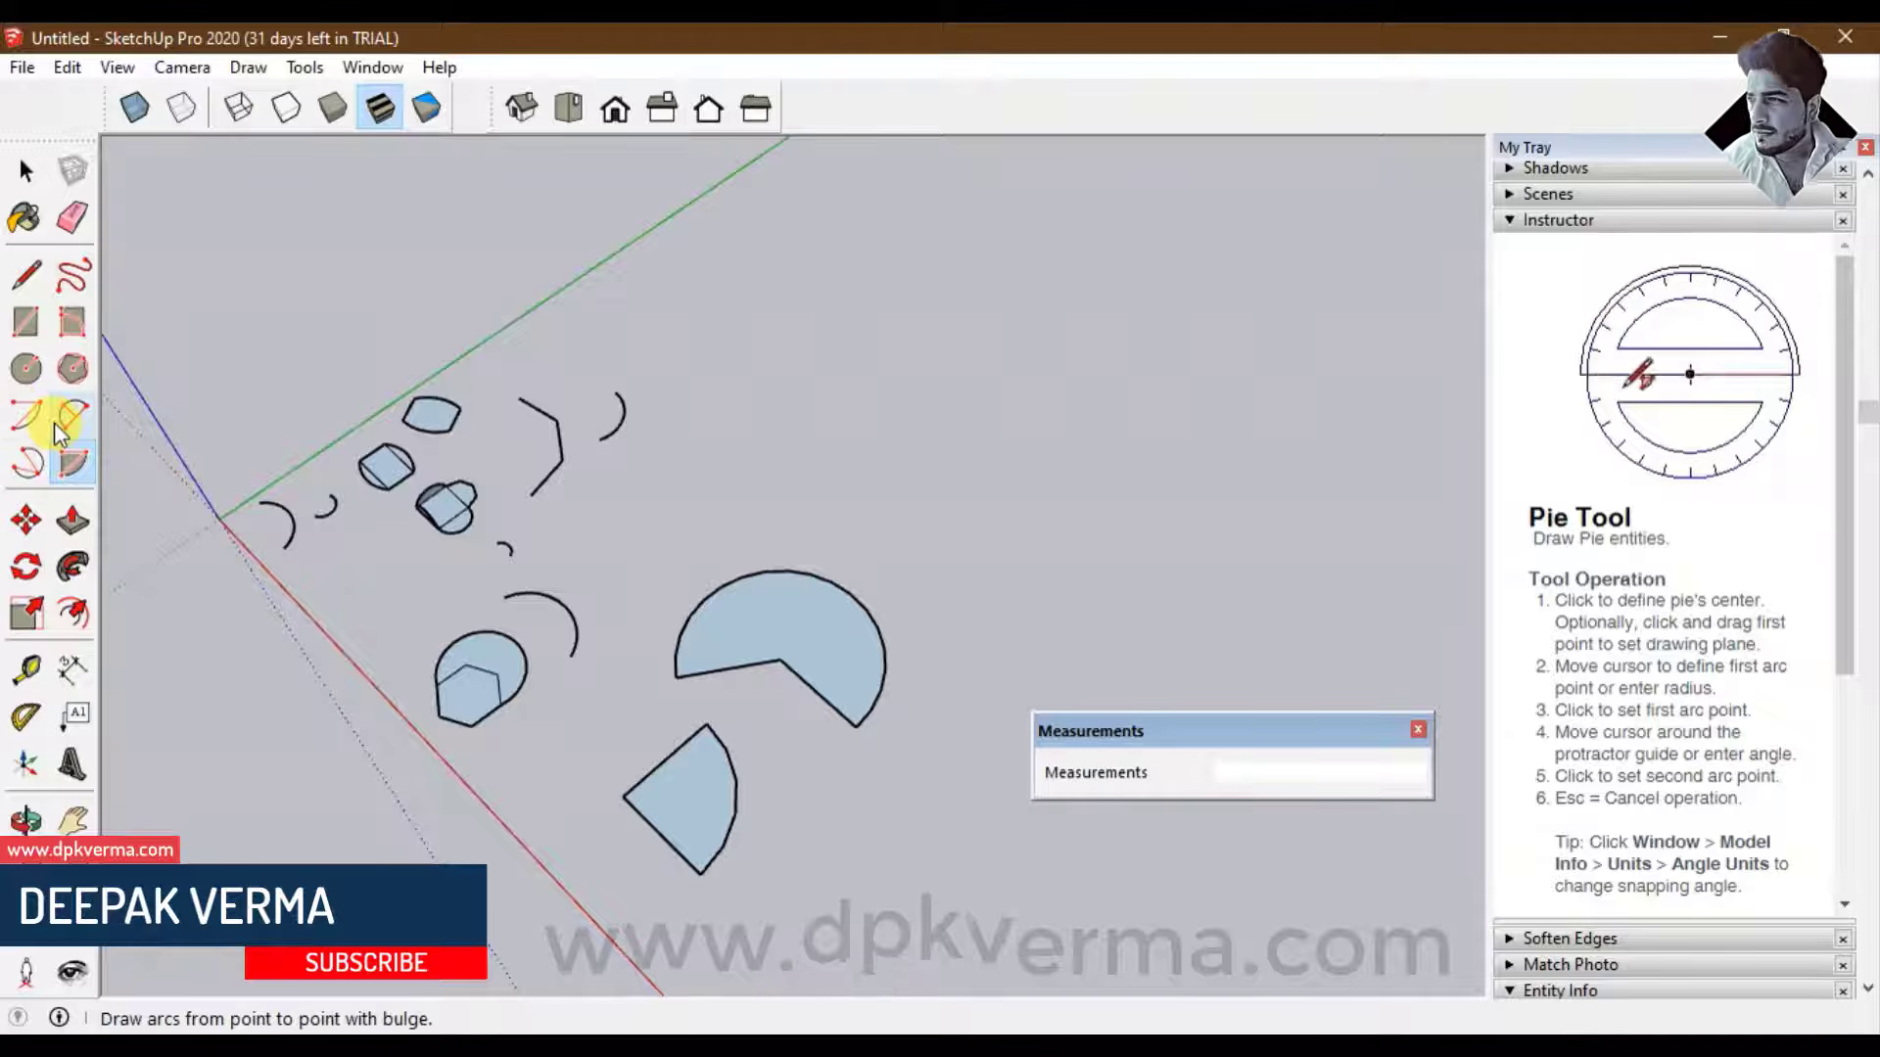
middle_drag(744, 685, 731, 520)
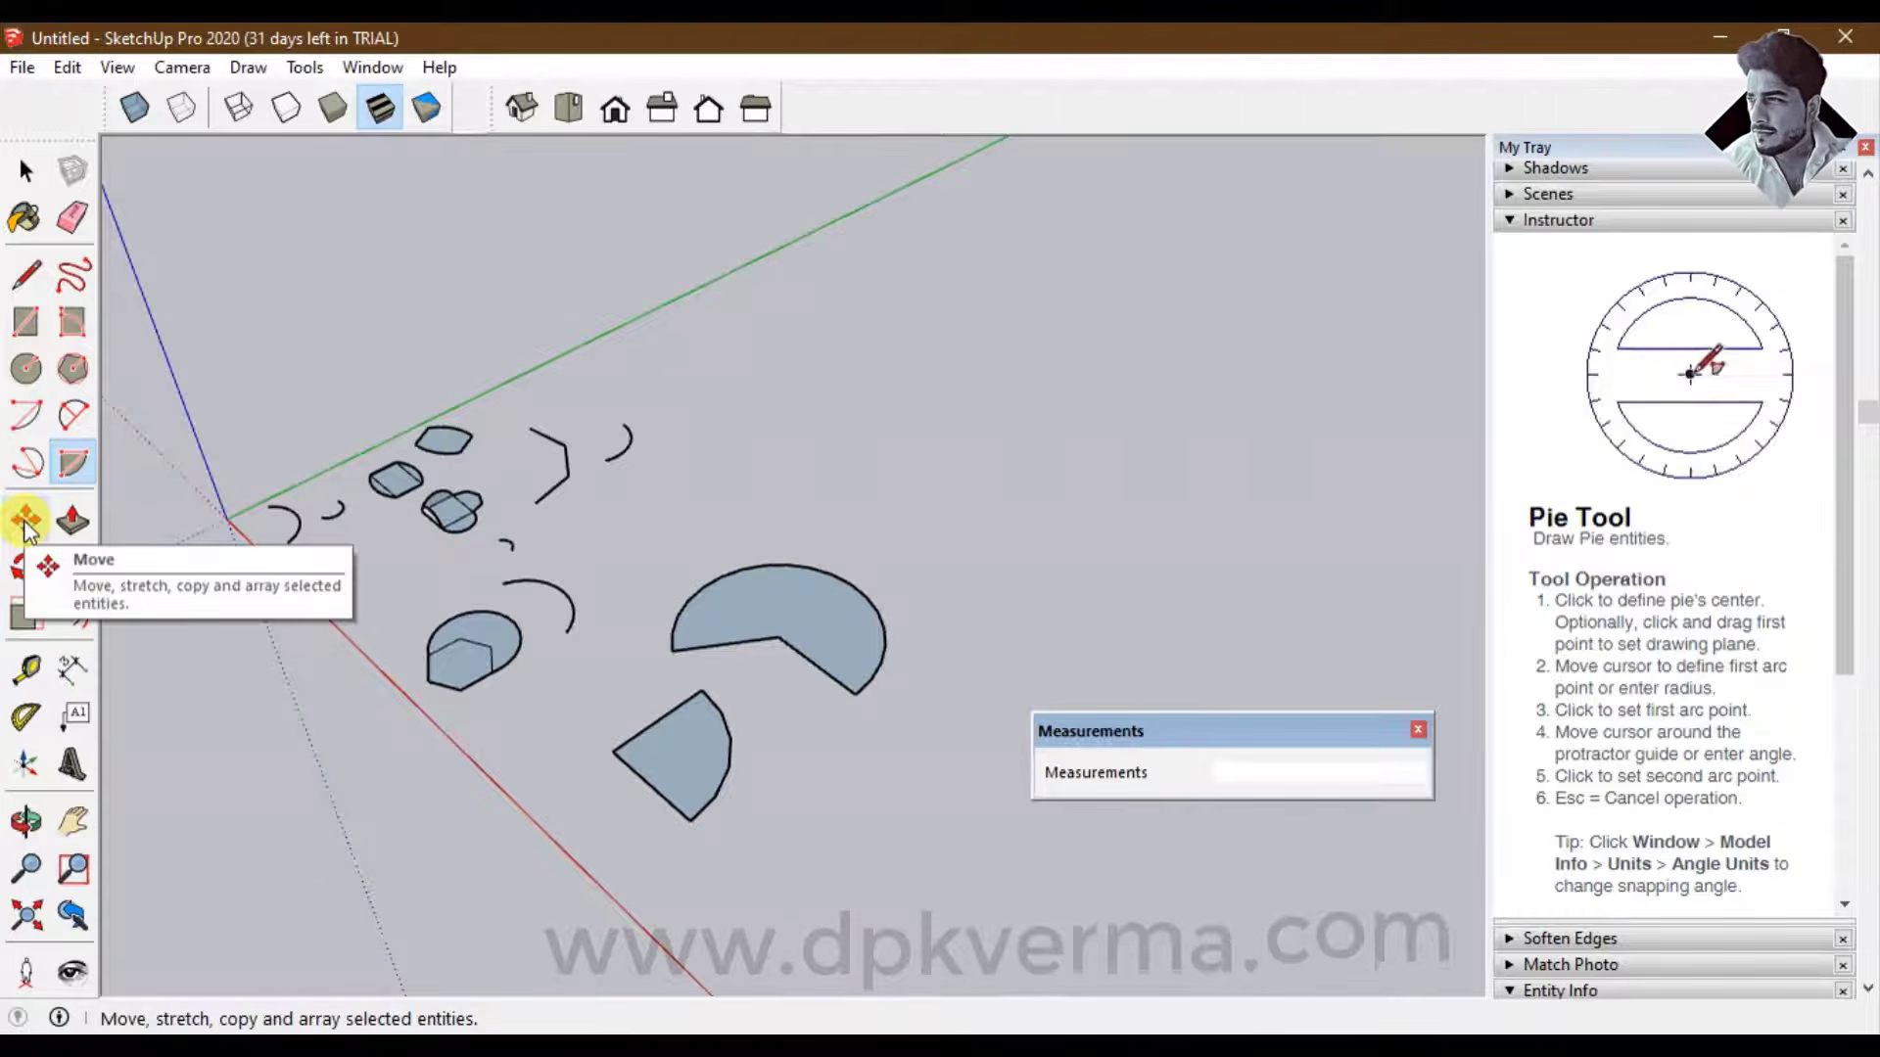
middle_drag(566, 650, 579, 591)
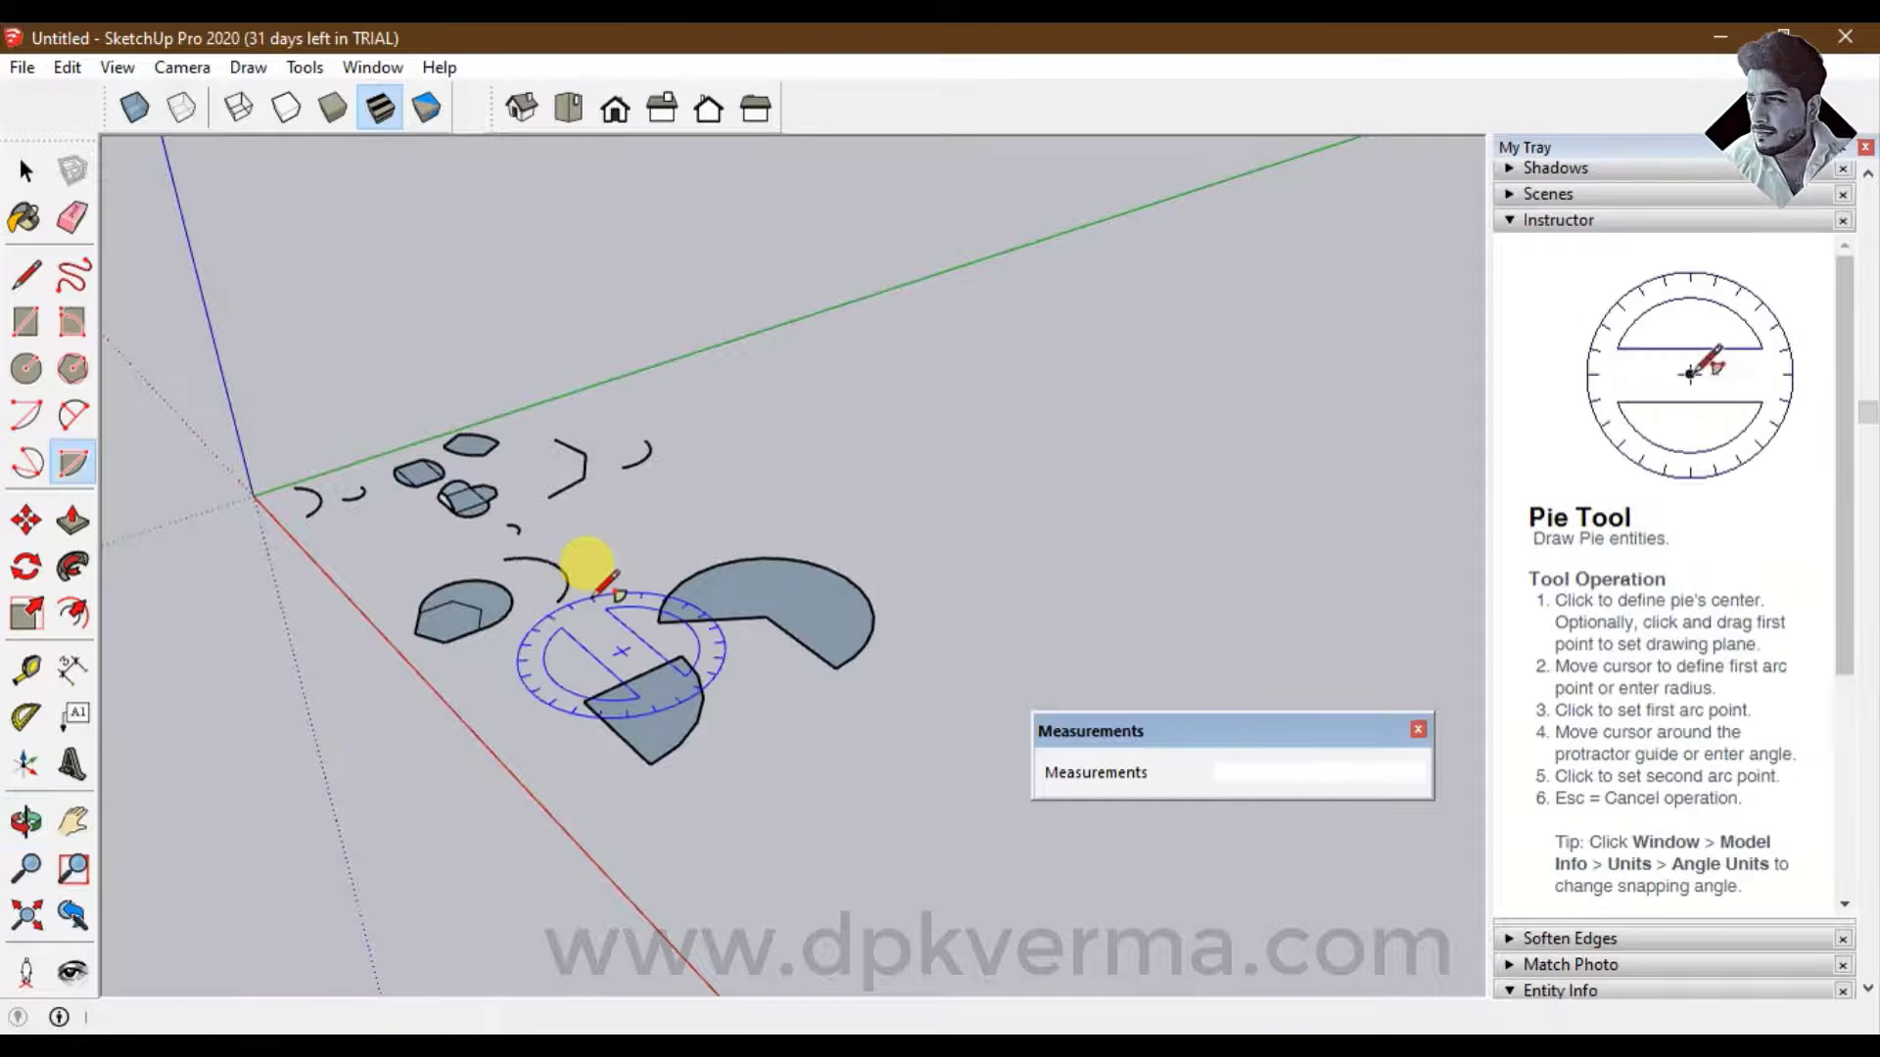